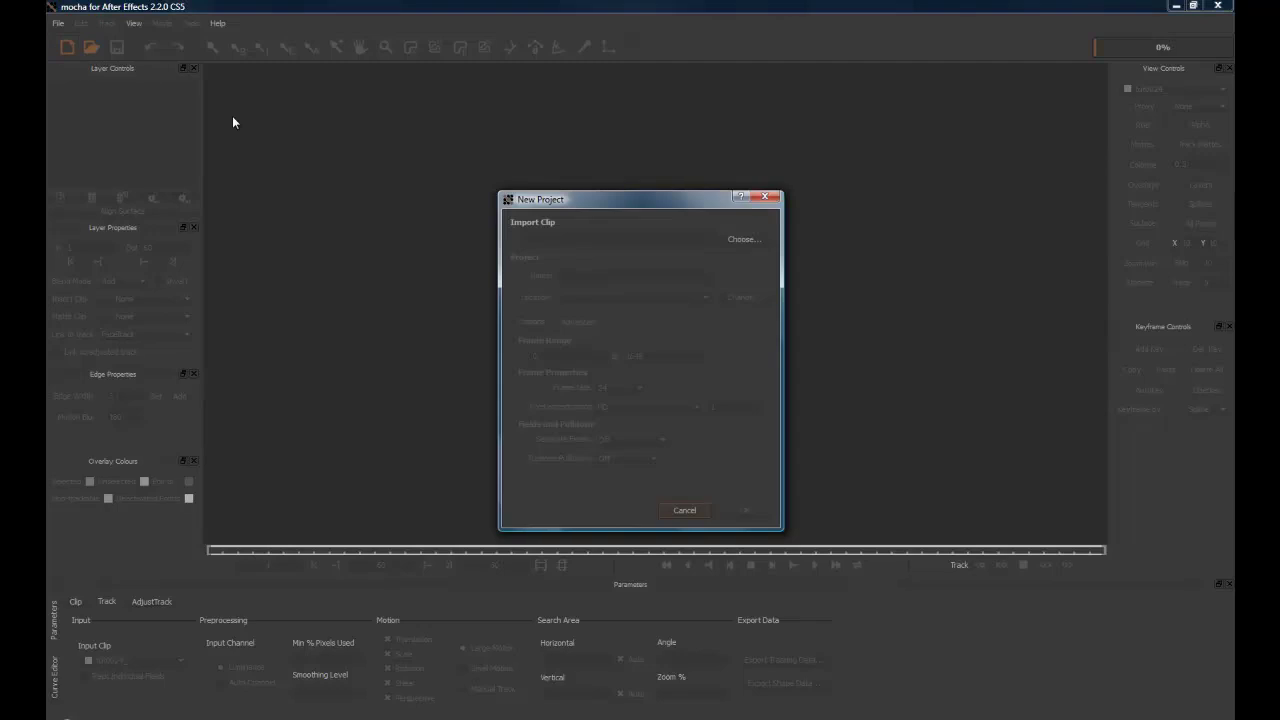
- Create a project from Footage/tut0024_00000.png, frames 0–59, at 30 fps
{"action": "left_click", "coordinate": [741, 240]}
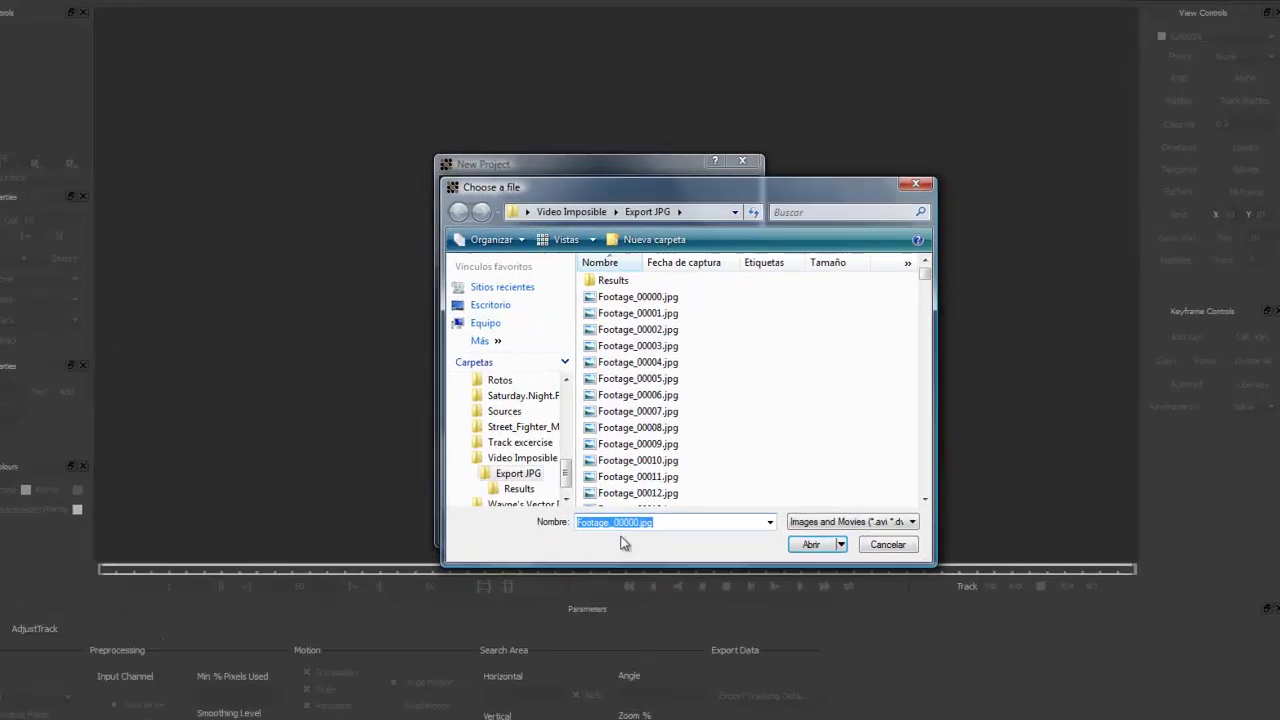
{"action": "right_click", "coordinate": [662, 512]}
{"action": "left_click", "coordinate": [610, 636]}
{"action": "left_click", "coordinate": [800, 572]}
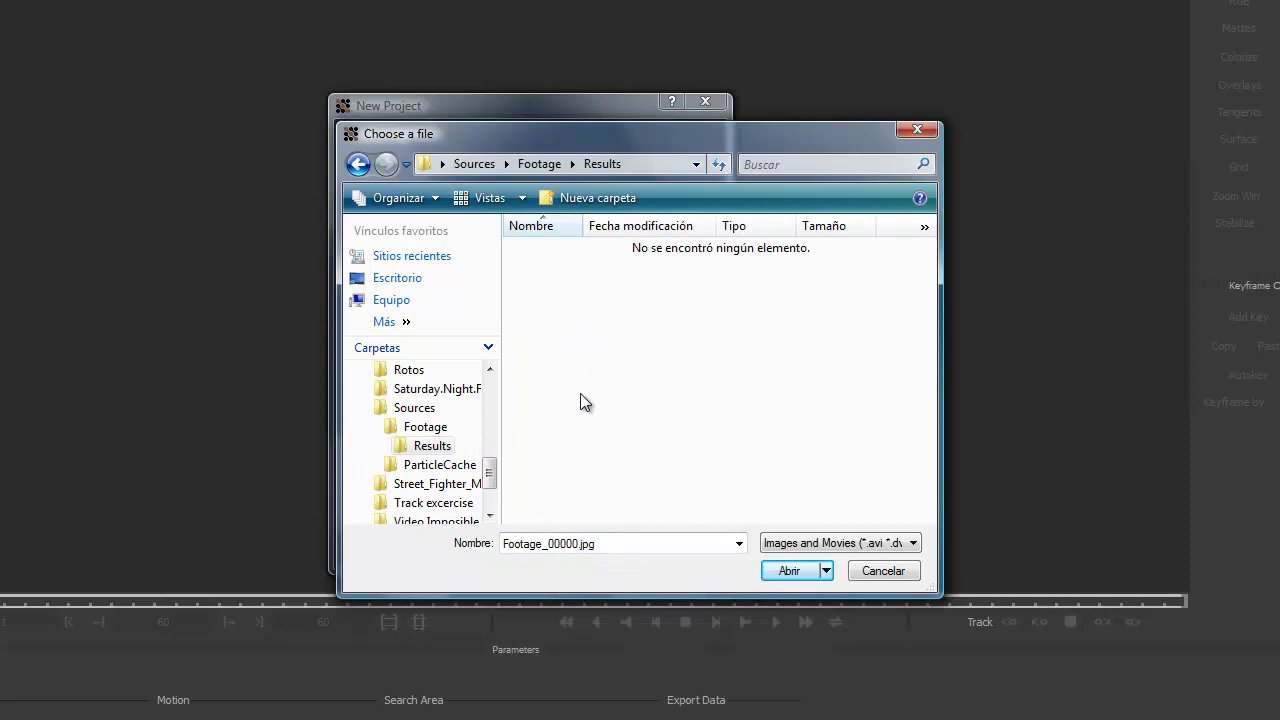
{"action": "key", "text": "BackSpace"}
{"action": "left_click", "coordinate": [728, 285]}
{"action": "double_click", "coordinate": [728, 285]}
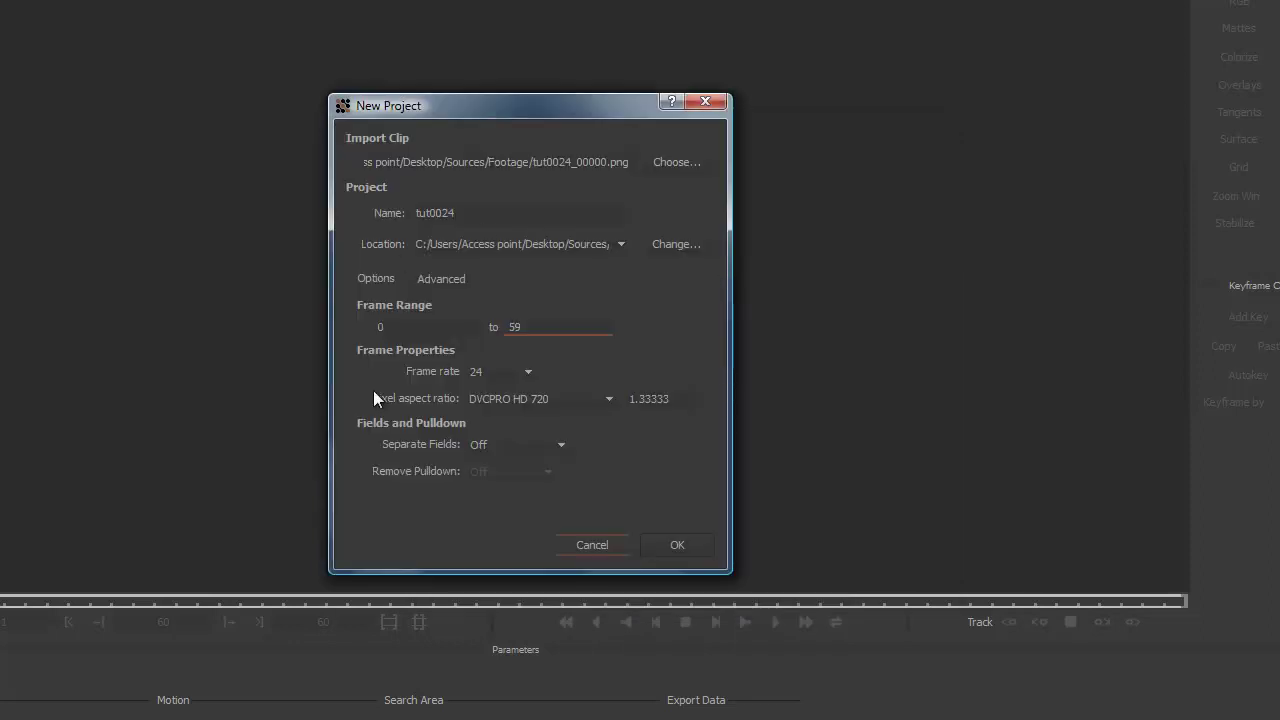
{"action": "left_click", "coordinate": [492, 372]}
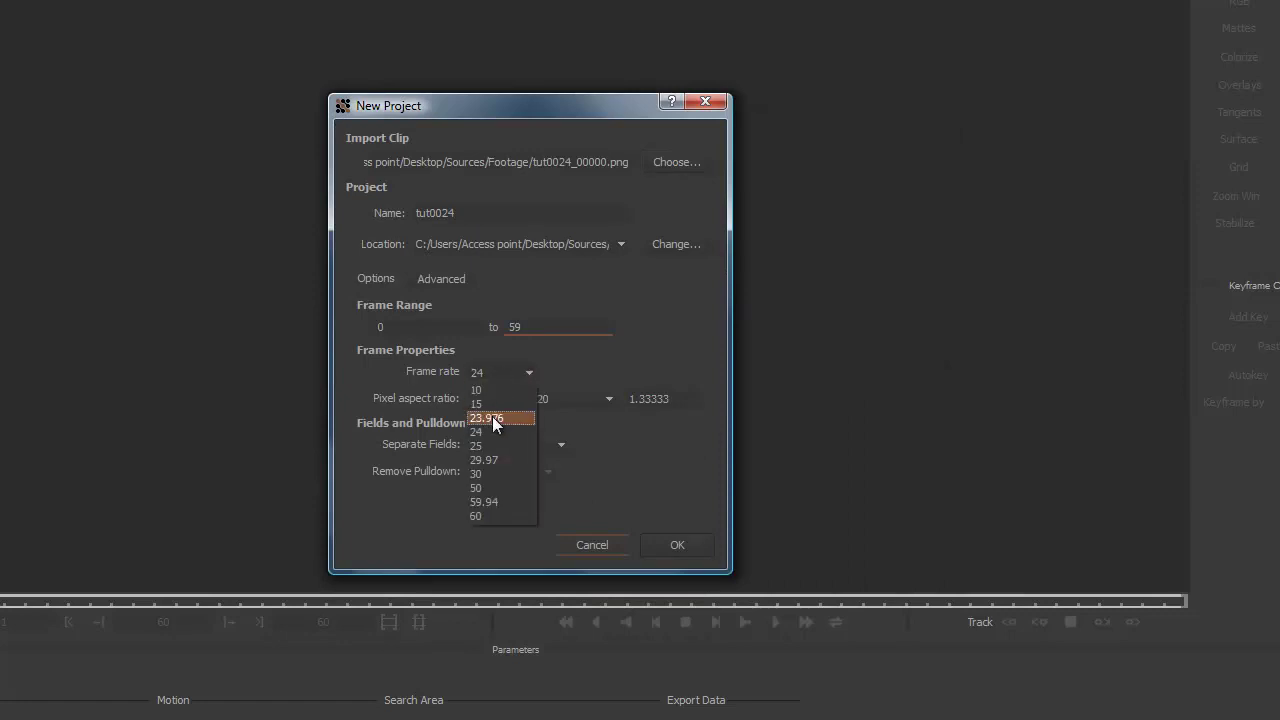
{"action": "left_click", "coordinate": [487, 474]}
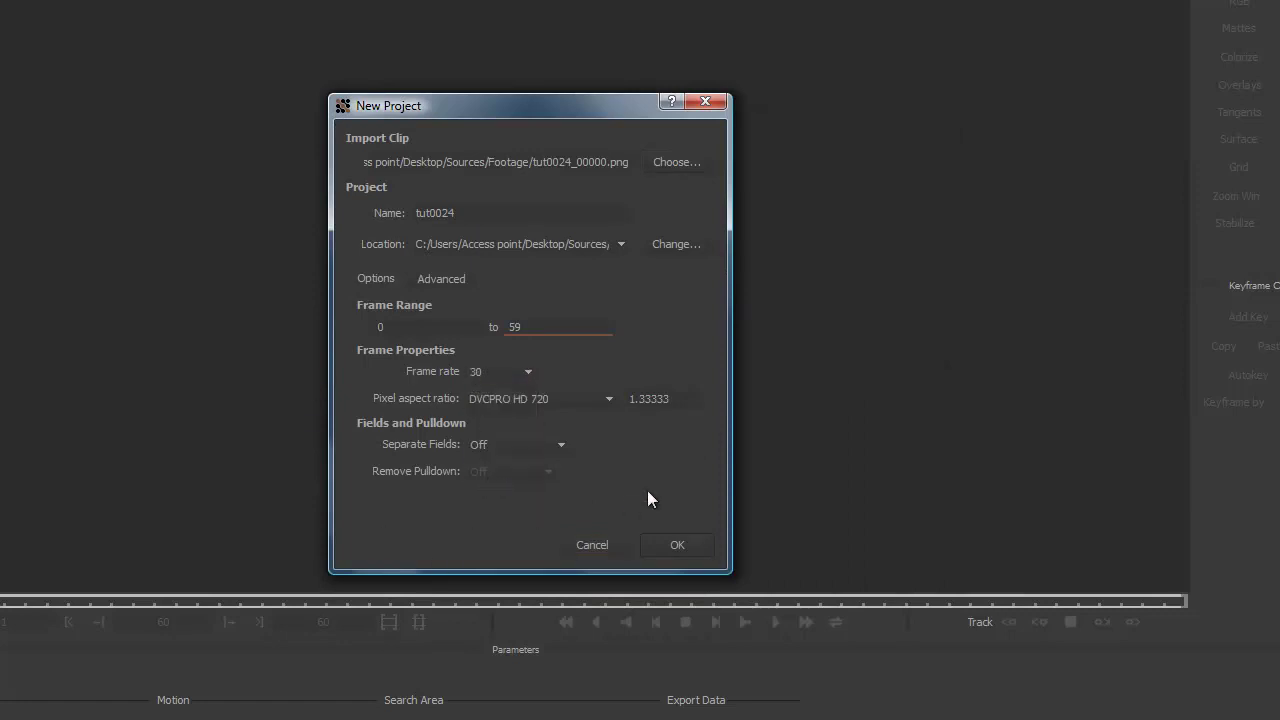
{"action": "left_click", "coordinate": [680, 545]}
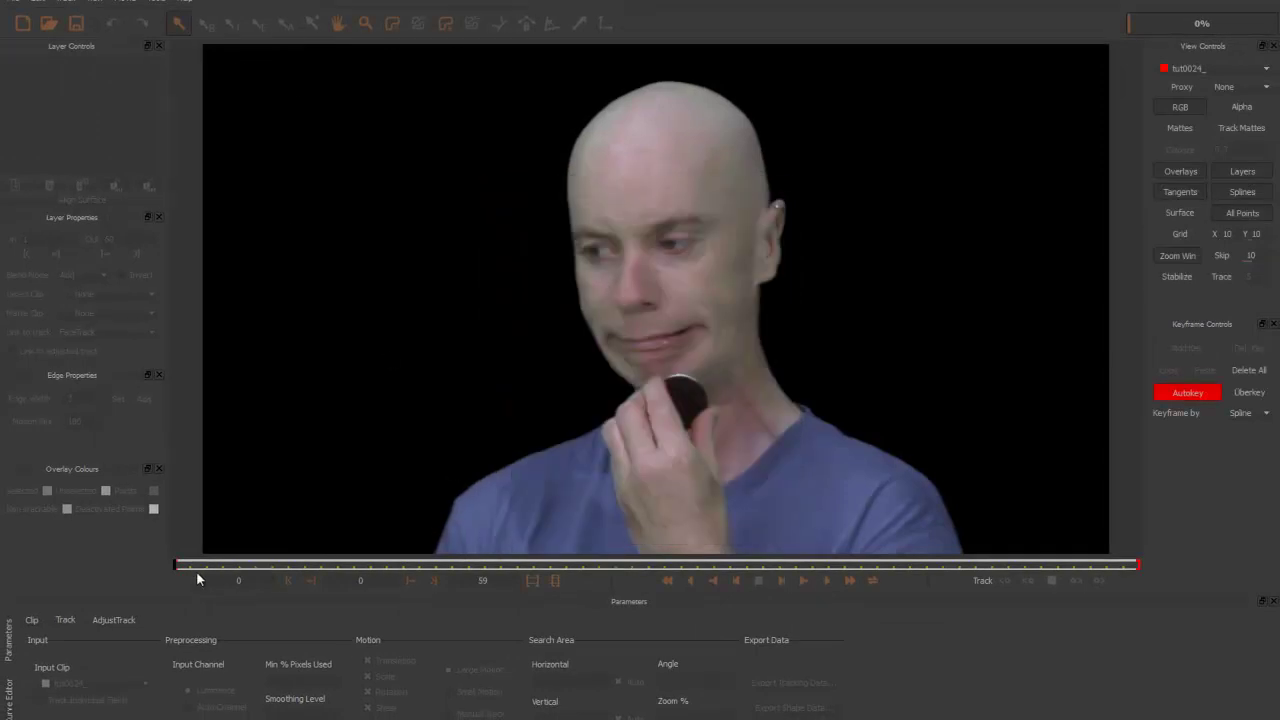
- At frame 41, draw a four-point X-spline box around both eyes
{"action": "mouse_move", "coordinate": [181, 565]}
{"action": "left_mouse_down"}
{"action": "mouse_move", "coordinate": [962, 566]}
{"action": "mouse_move", "coordinate": [619, 581]}
{"action": "mouse_move", "coordinate": [862, 564]}
{"action": "mouse_move", "coordinate": [844, 565]}
{"action": "left_mouse_up"}
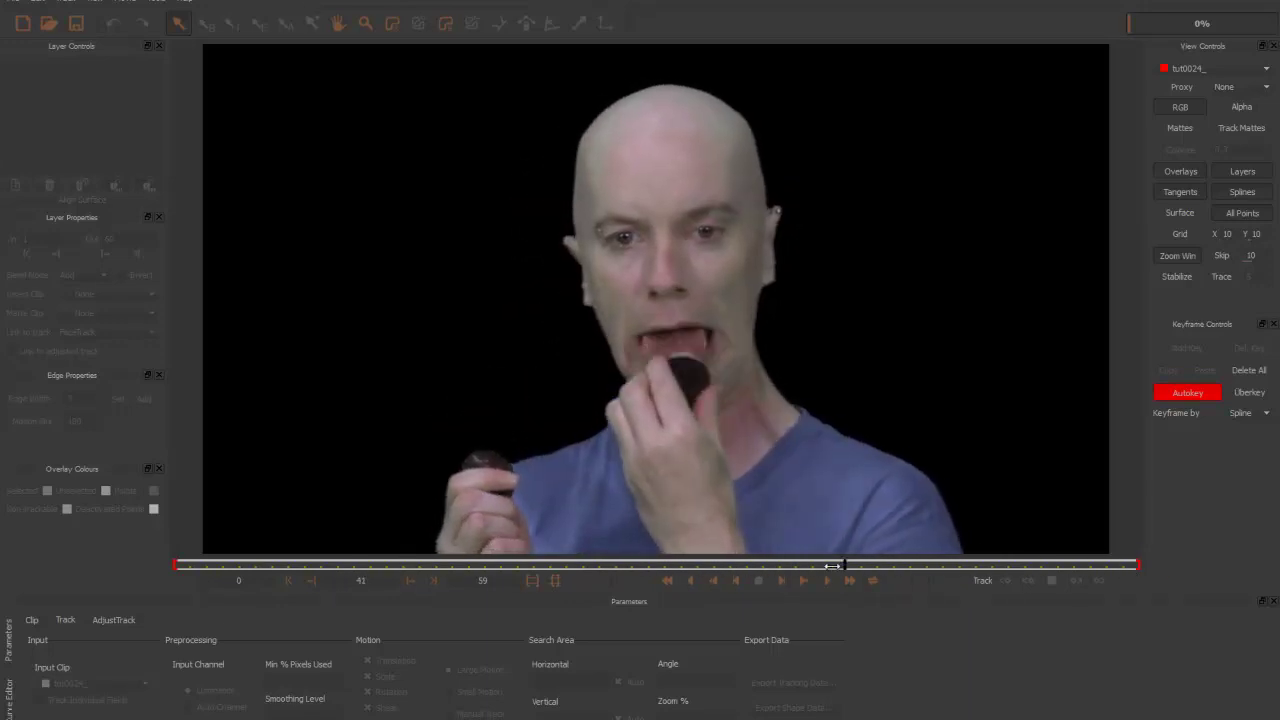
{"action": "left_click", "coordinate": [393, 24]}
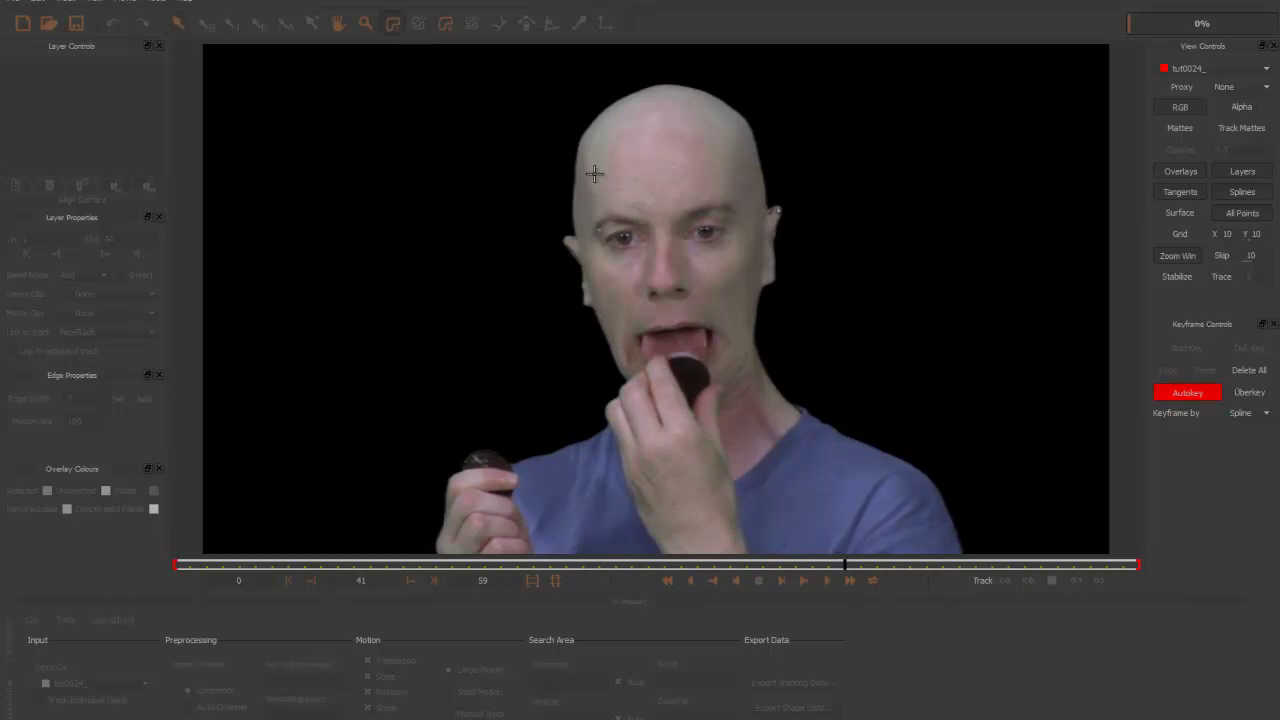
{"action": "left_click", "coordinate": [585, 213]}
{"action": "left_click", "coordinate": [762, 187]}
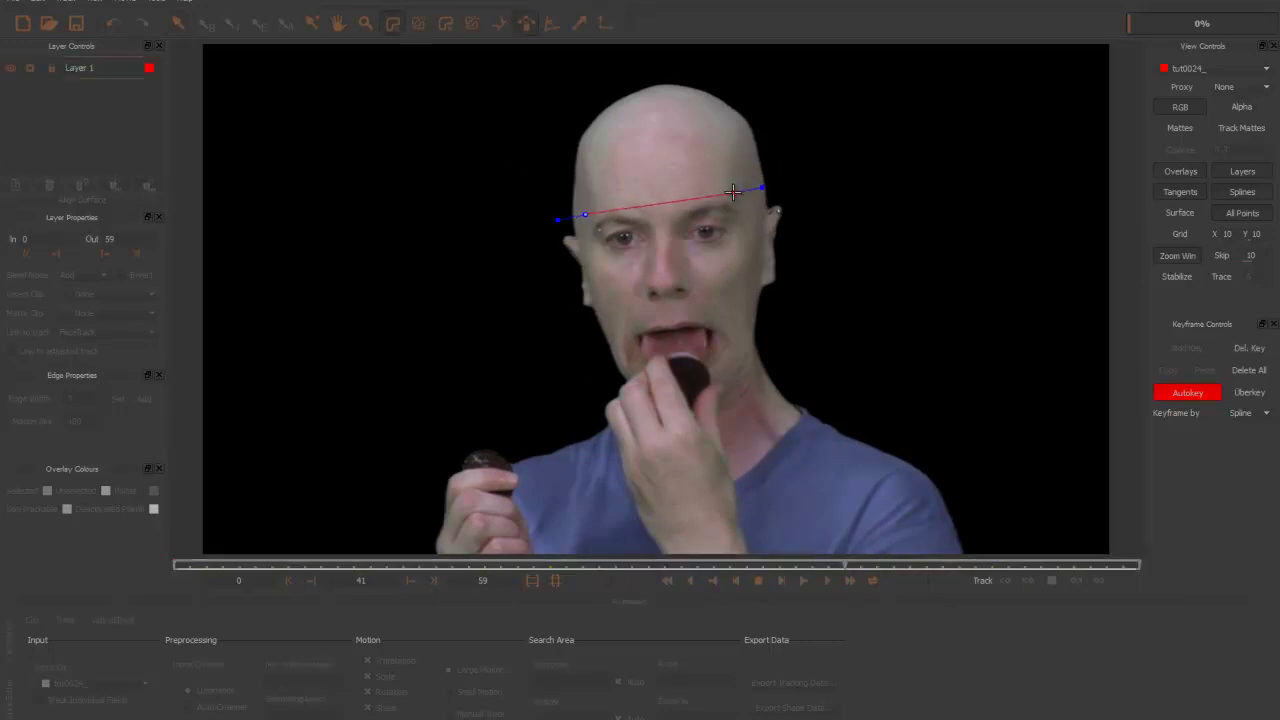
{"action": "left_click", "coordinate": [746, 252]}
{"action": "left_click", "coordinate": [590, 273]}
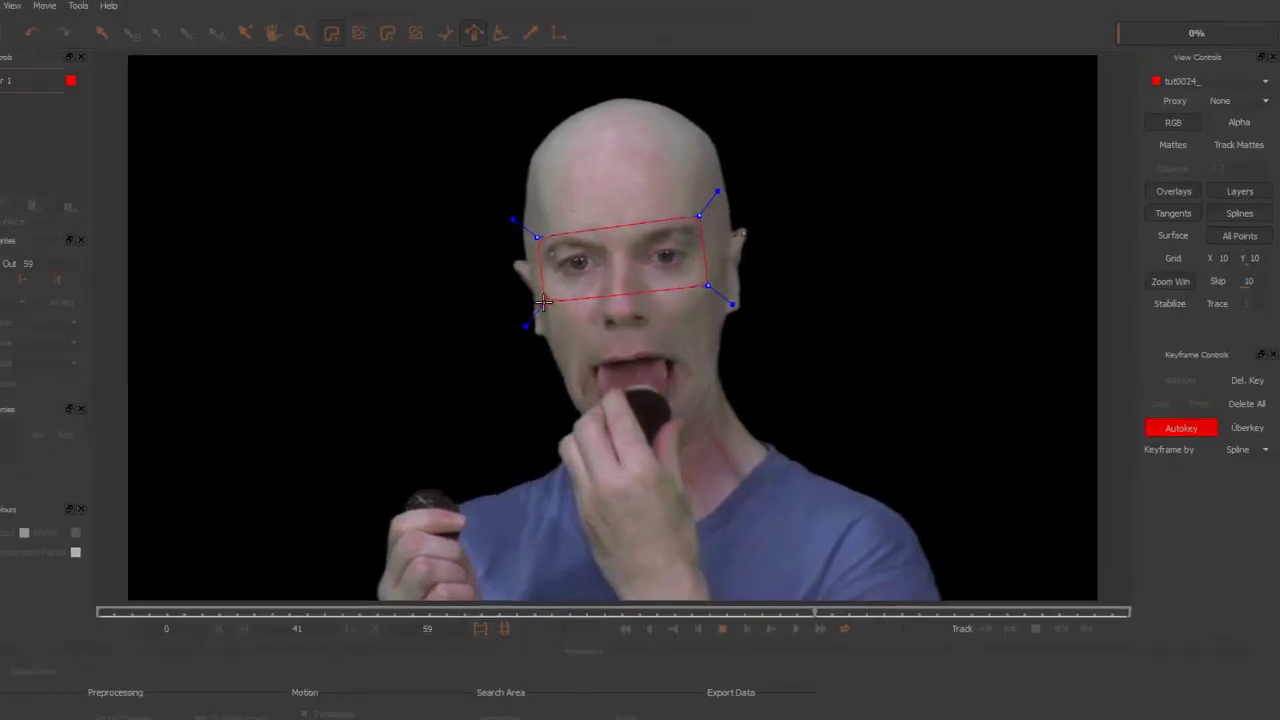
- Nudge the top-left corner up and lengthen the tangents to sharpen the box corners
{"action": "left_click", "coordinate": [366, 321]}
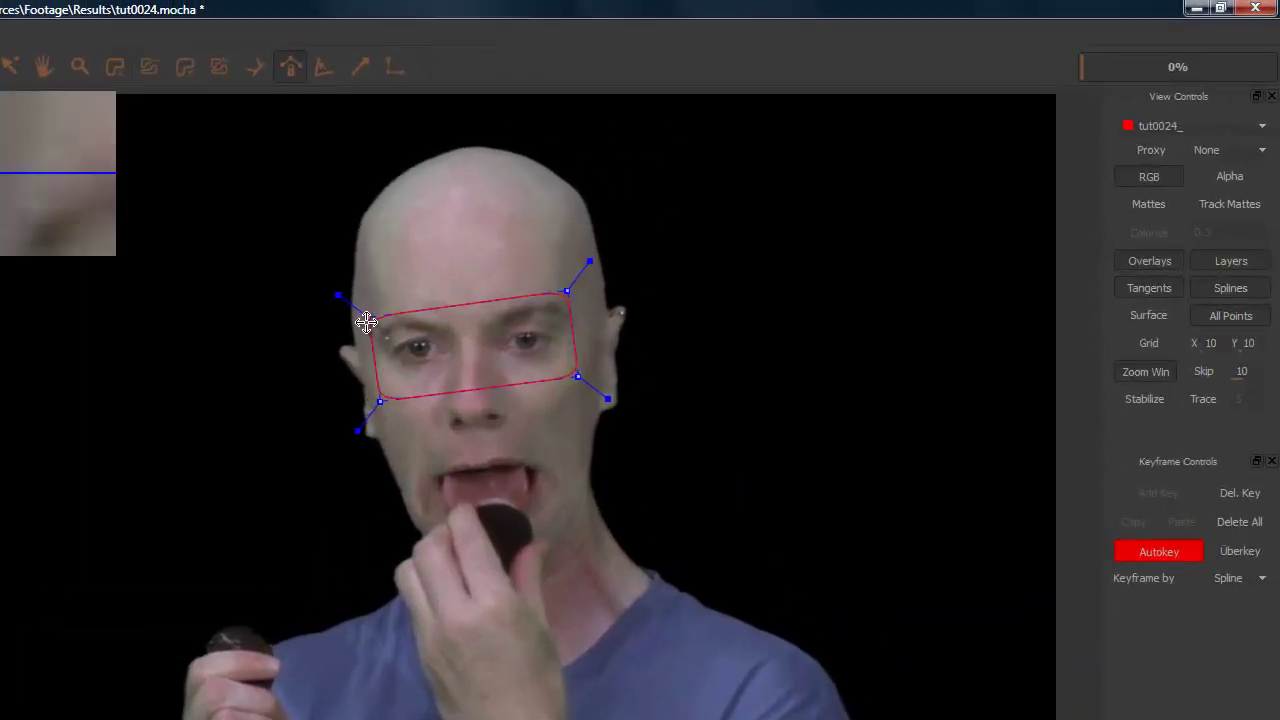
{"action": "left_click_drag", "start_coordinate": [366, 321], "coordinate": [367, 319]}
{"action": "left_click_drag", "start_coordinate": [276, 258], "coordinate": [633, 447]}
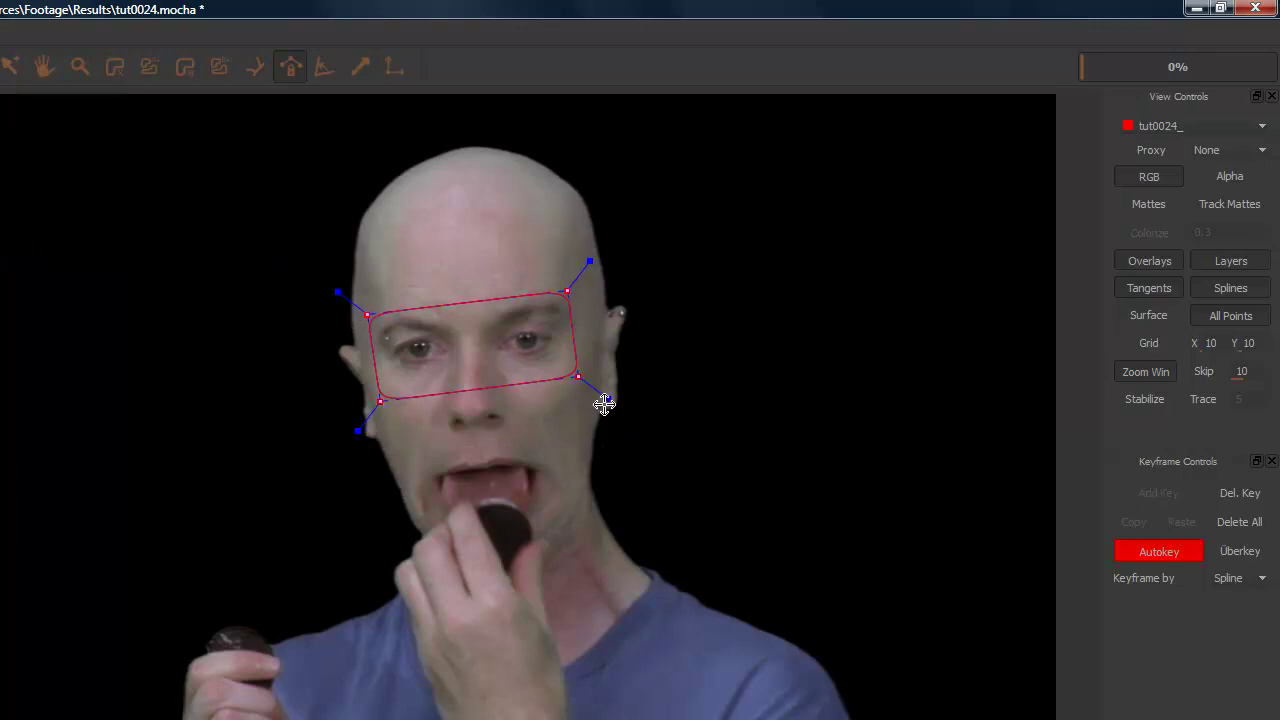
{"action": "left_click_drag", "start_coordinate": [608, 399], "coordinate": [580, 391]}
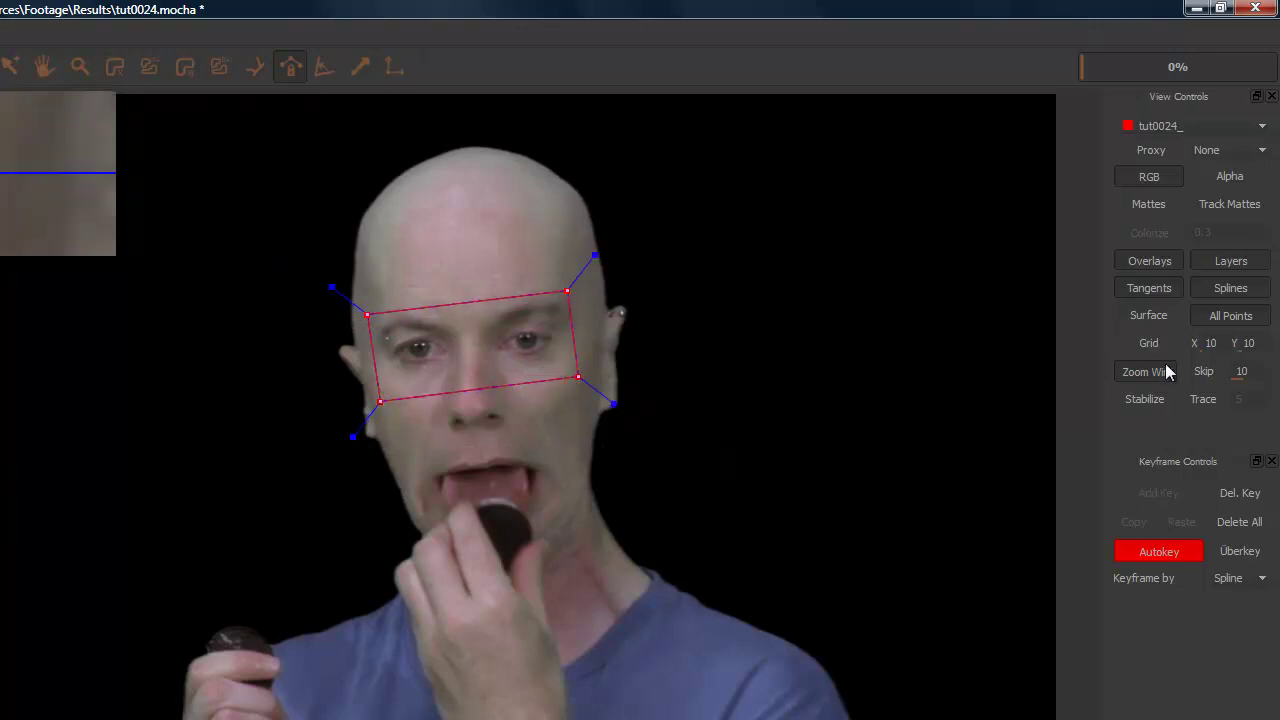
- Preview the planar surface and grid, then zoom in on the face
{"action": "left_click", "coordinate": [1149, 318]}
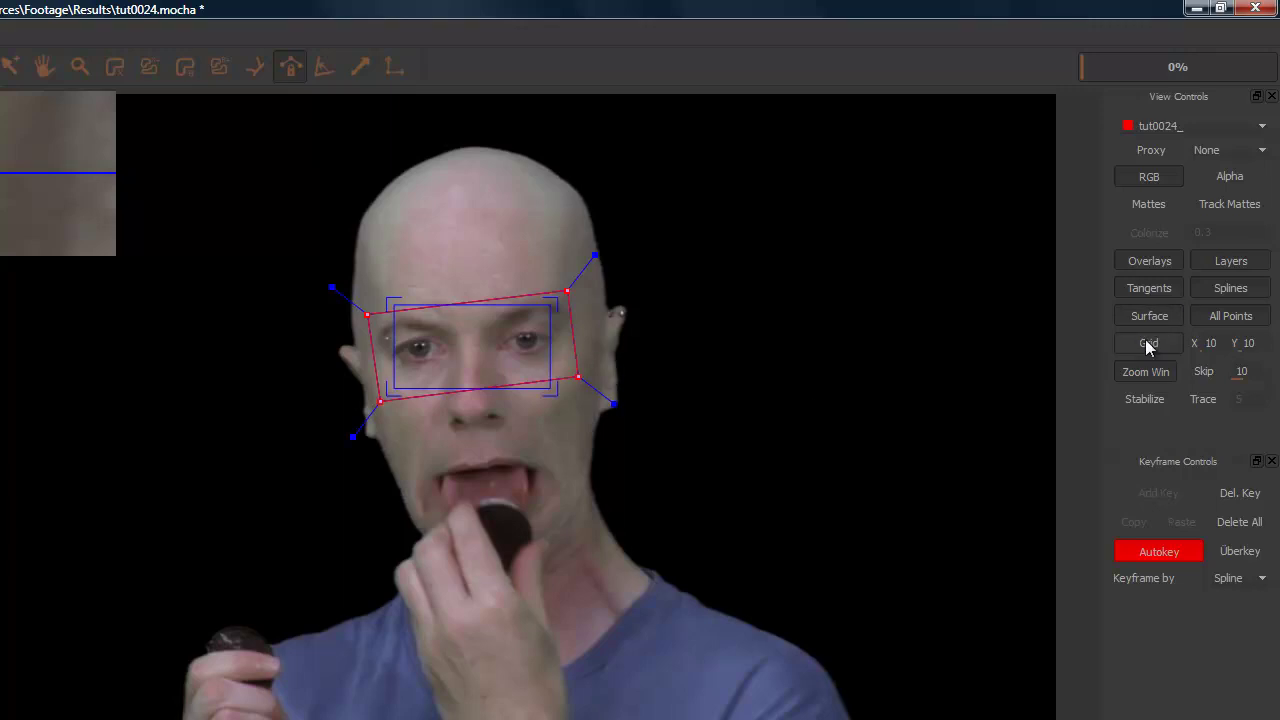
{"action": "left_click", "coordinate": [1147, 343]}
{"action": "left_click", "coordinate": [1149, 345]}
{"action": "left_click", "coordinate": [1145, 318]}
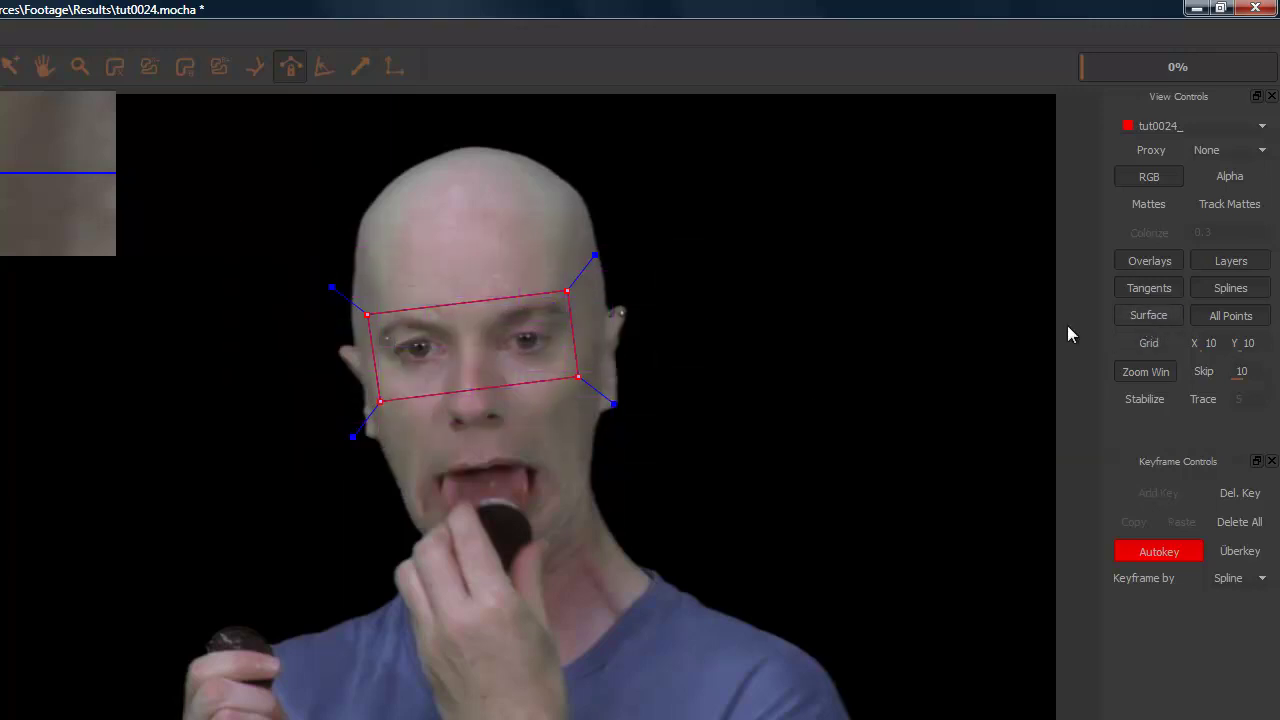
{"action": "key", "text": "z"}
{"action": "left_click_drag", "start_coordinate": [546, 333], "coordinate": [497, 243]}
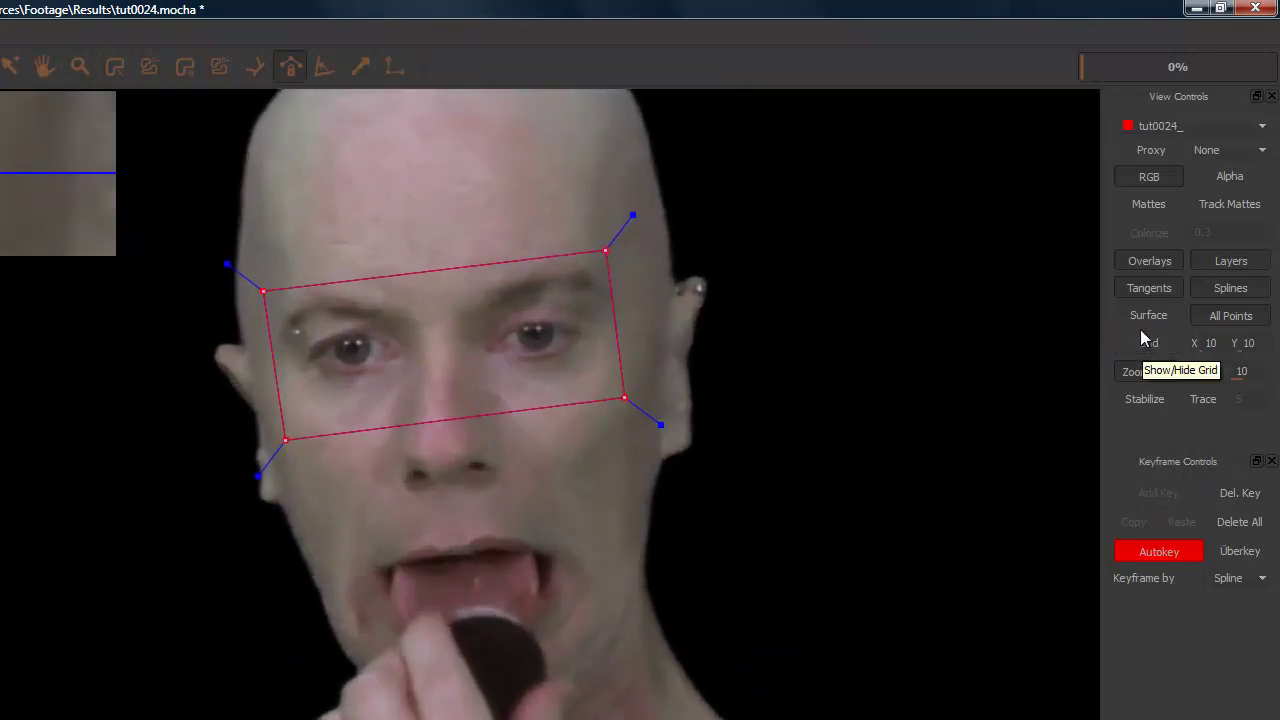
- Show the surface again and snap its right-hand corners onto the spline corners
{"action": "left_click", "coordinate": [1140, 320]}
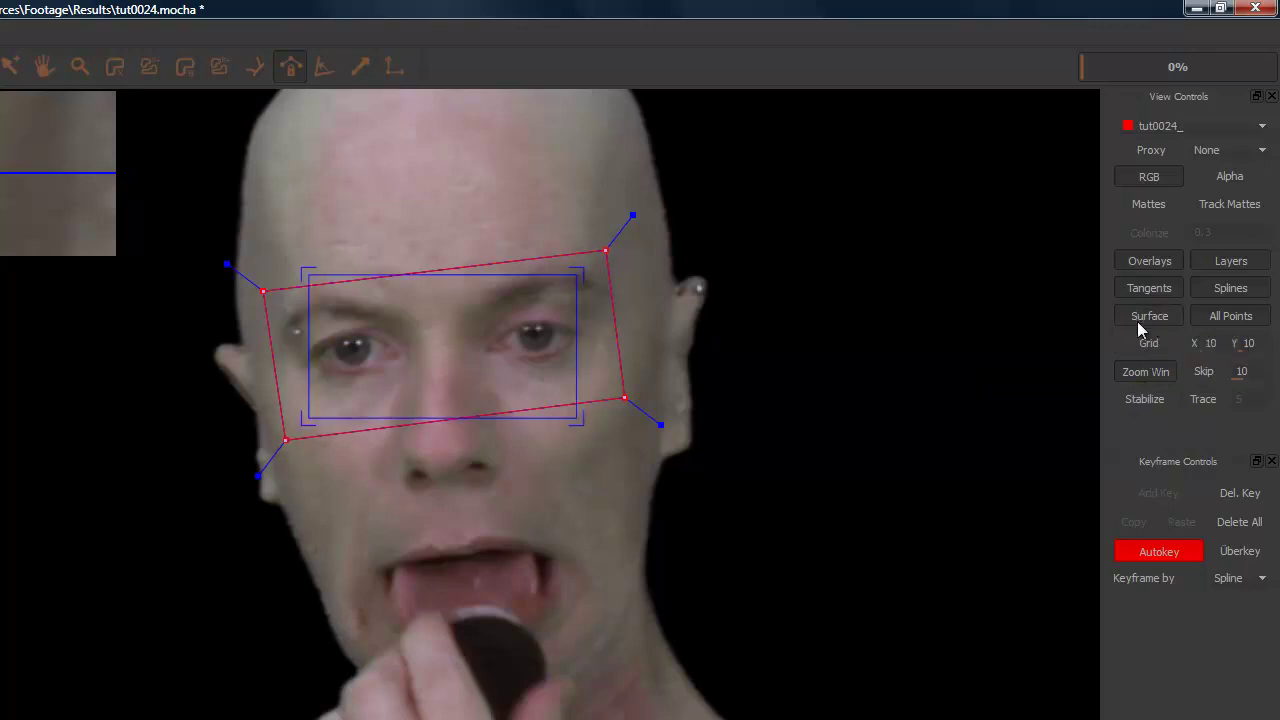
{"action": "left_click_drag", "start_coordinate": [577, 418], "coordinate": [608, 390]}
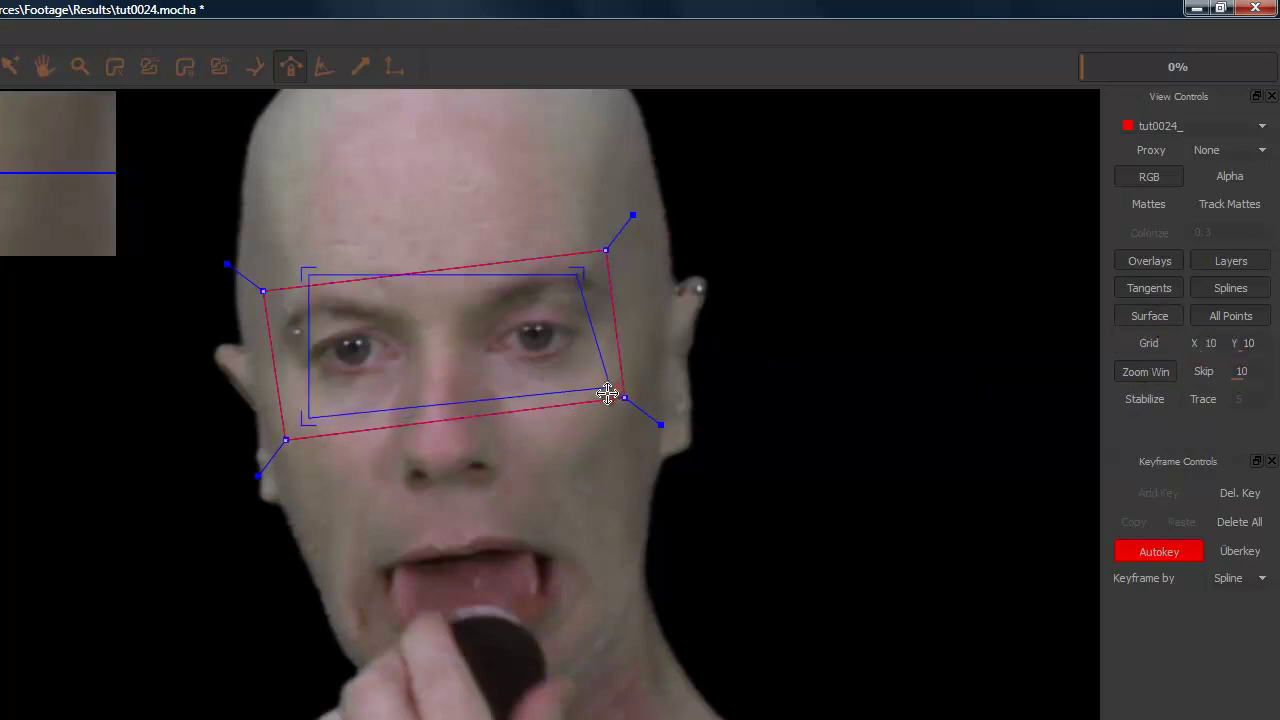
{"action": "left_click_drag", "start_coordinate": [588, 278], "coordinate": [602, 262]}
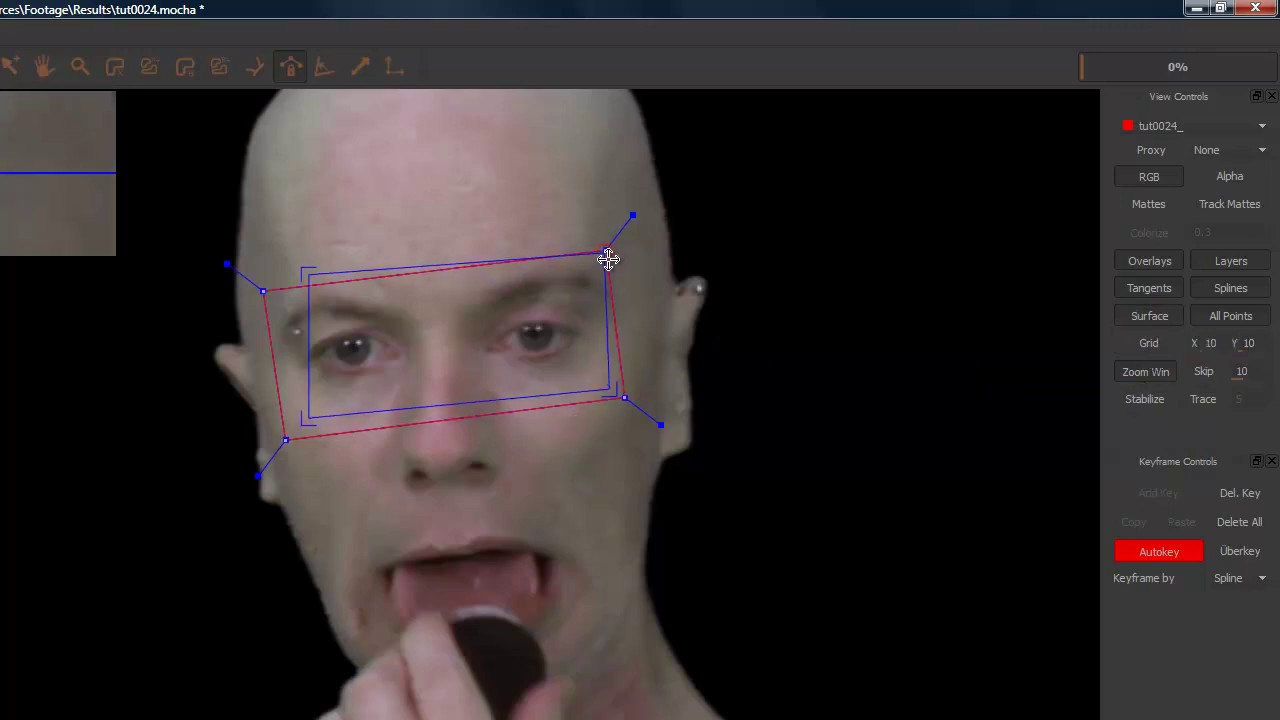
{"action": "left_click_drag", "start_coordinate": [613, 391], "coordinate": [623, 397]}
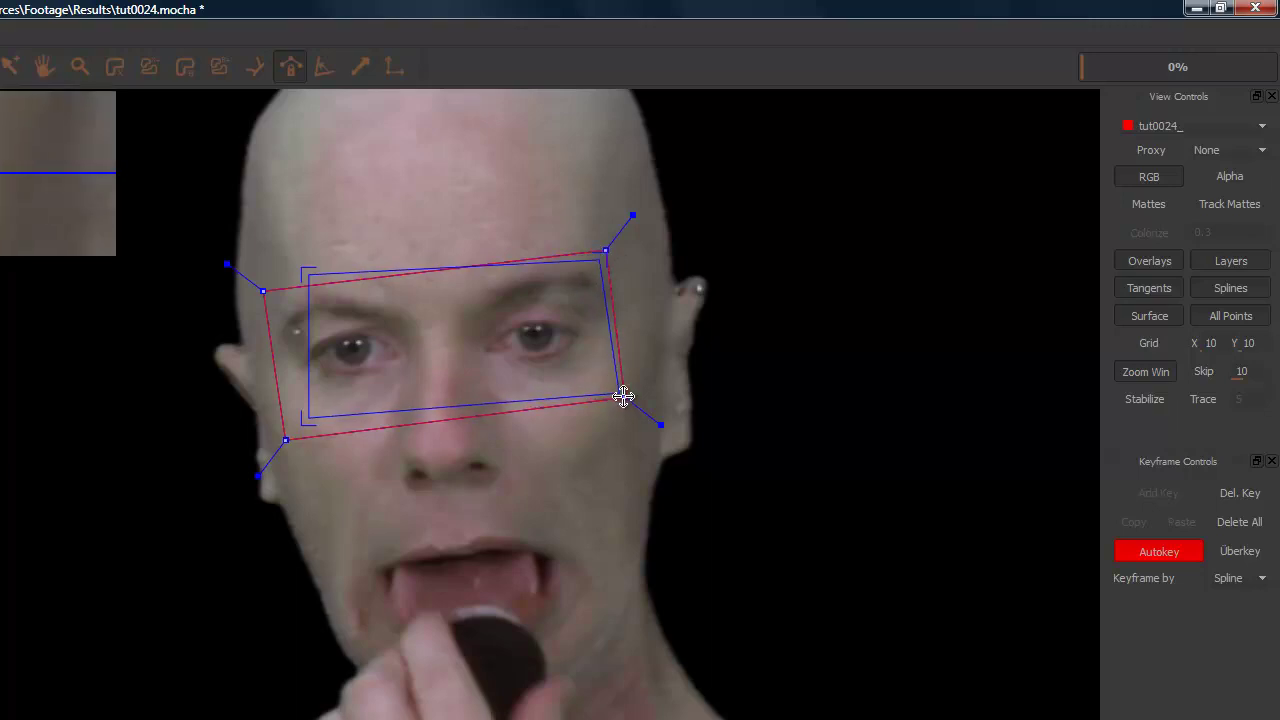
{"action": "key", "text": "z"}
{"action": "left_click_drag", "start_coordinate": [451, 400], "coordinate": [483, 394]}
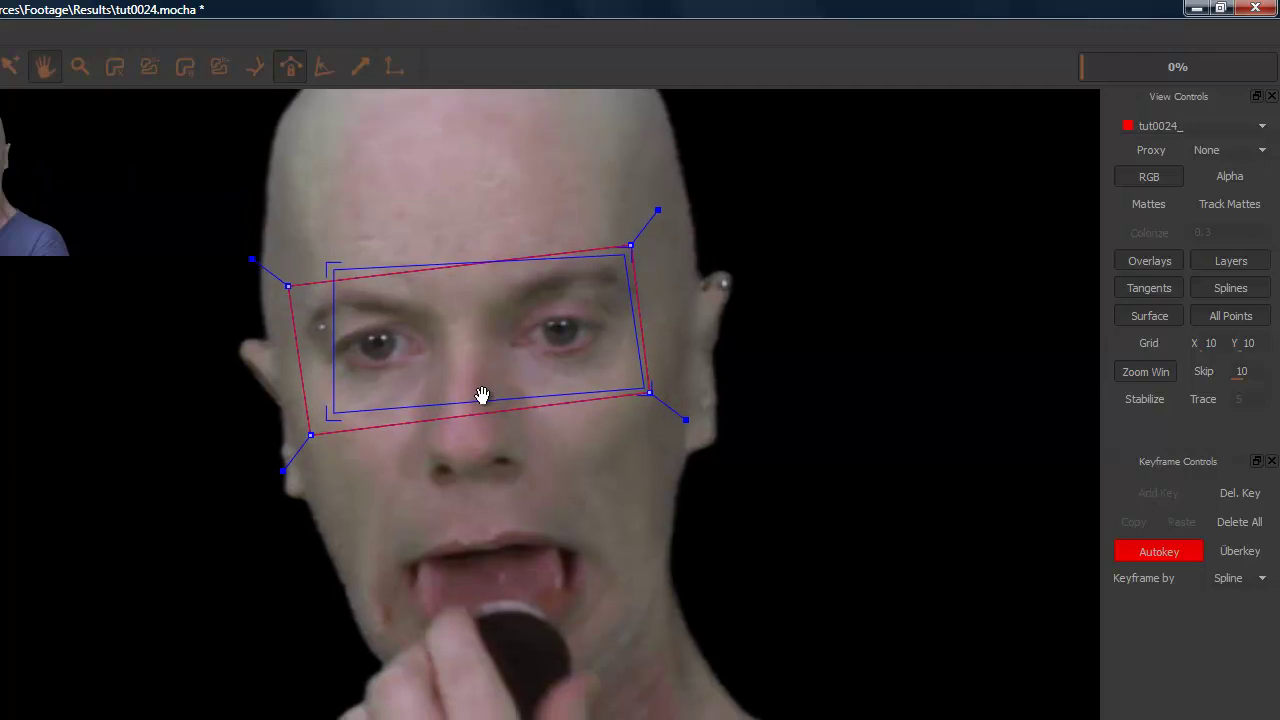
{"action": "scroll", "coordinate": [400, 390], "scroll_direction": "up", "scroll_amount": 3}
{"action": "scroll", "coordinate": [330, 367], "scroll_direction": "up", "scroll_amount": 2}
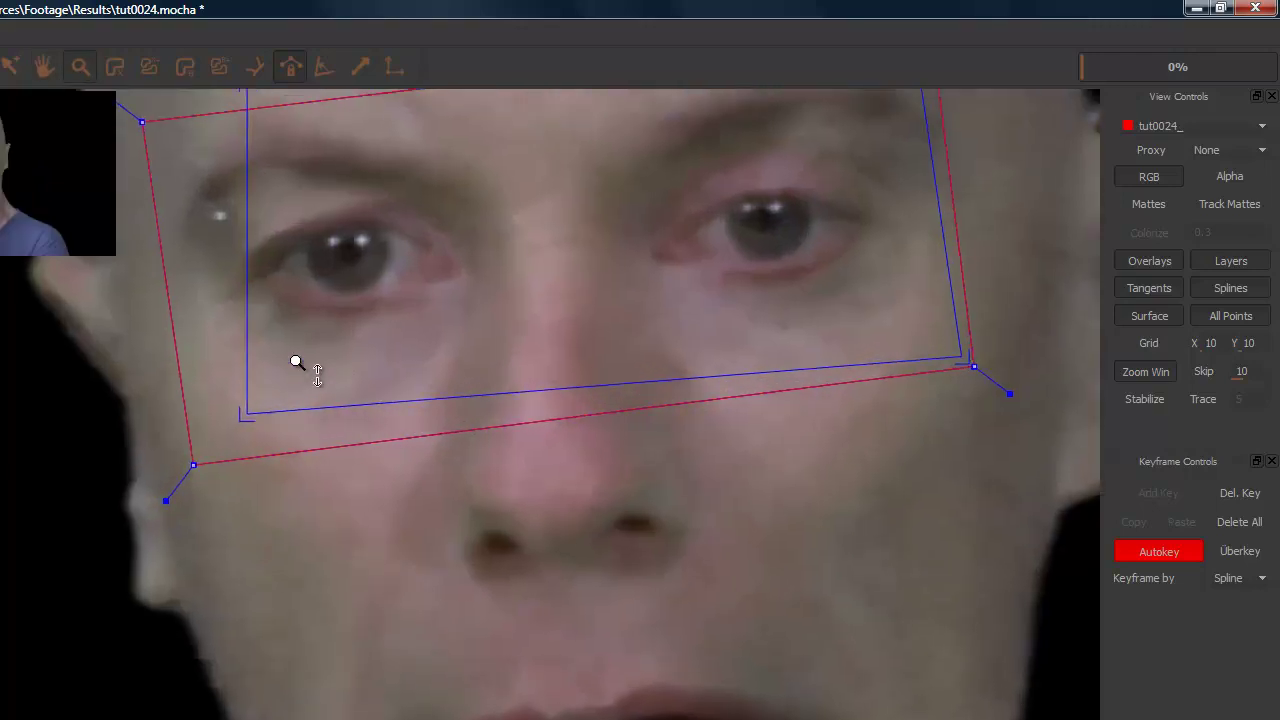
- Snap the surface's left corners to the spline and trim its edges to fit
{"action": "left_click_drag", "start_coordinate": [198, 446], "coordinate": [181, 463]}
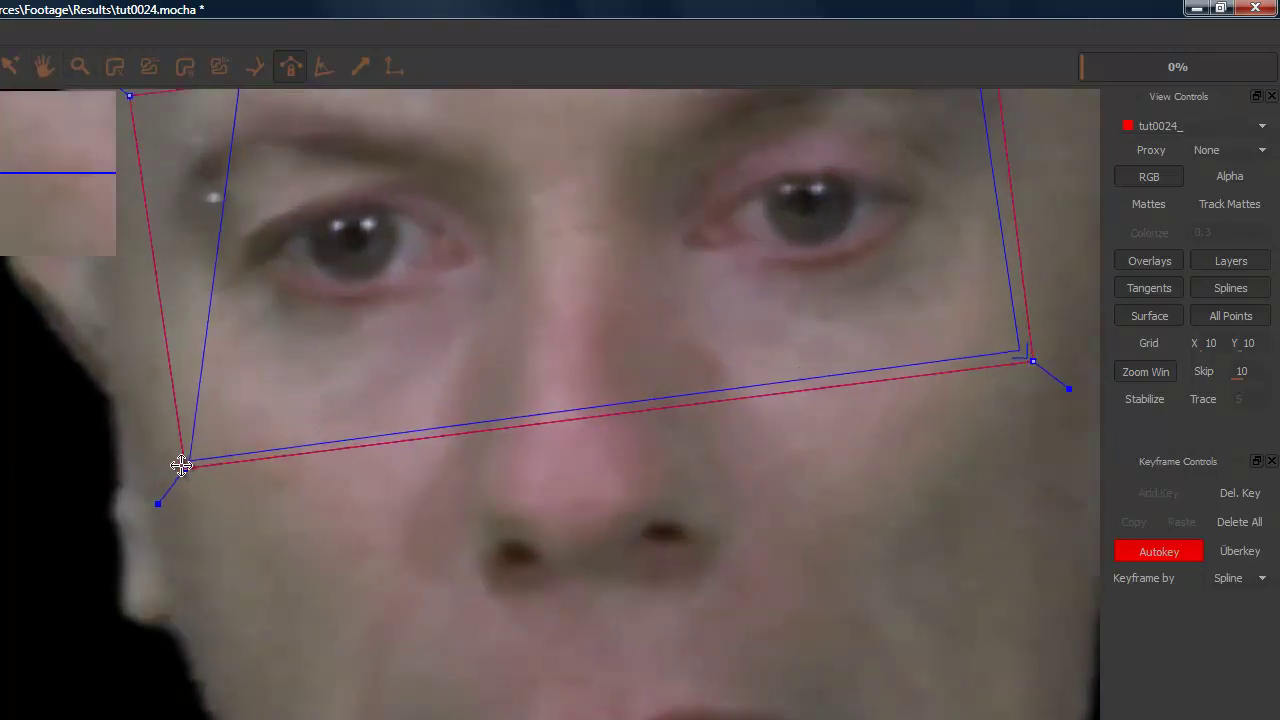
{"action": "left_click_drag", "start_coordinate": [255, 277], "coordinate": [326, 422]}
{"action": "mouse_move", "coordinate": [310, 190]}
{"action": "left_mouse_down"}
{"action": "mouse_move", "coordinate": [198, 234]}
{"action": "mouse_move", "coordinate": [213, 247]}
{"action": "left_mouse_up"}
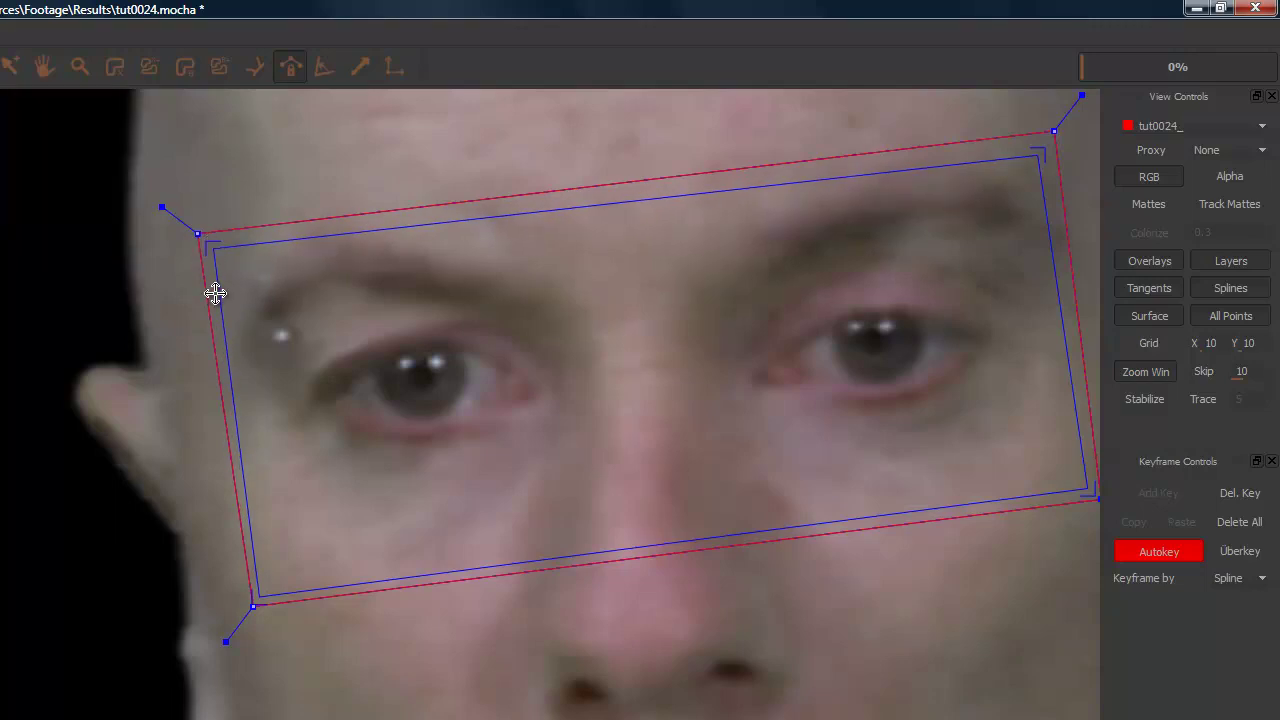
{"action": "left_click_drag", "start_coordinate": [215, 293], "coordinate": [230, 290]}
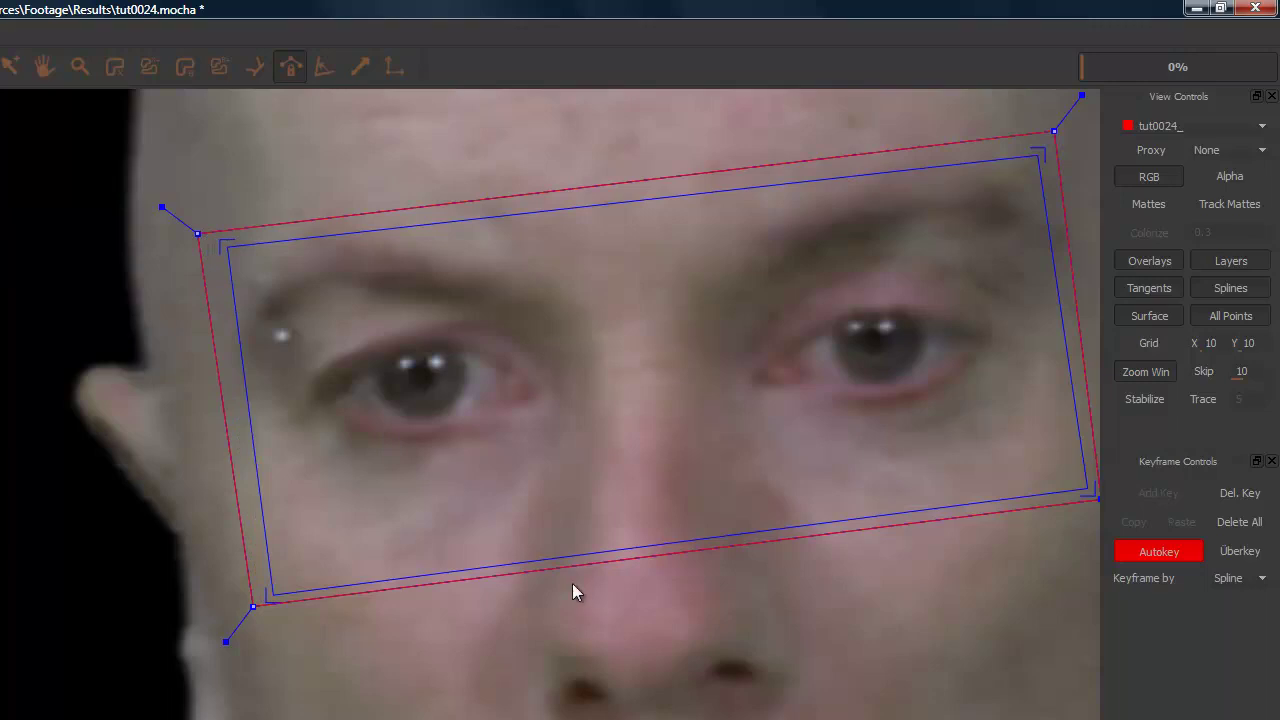
{"action": "left_click_drag", "start_coordinate": [567, 560], "coordinate": [563, 540]}
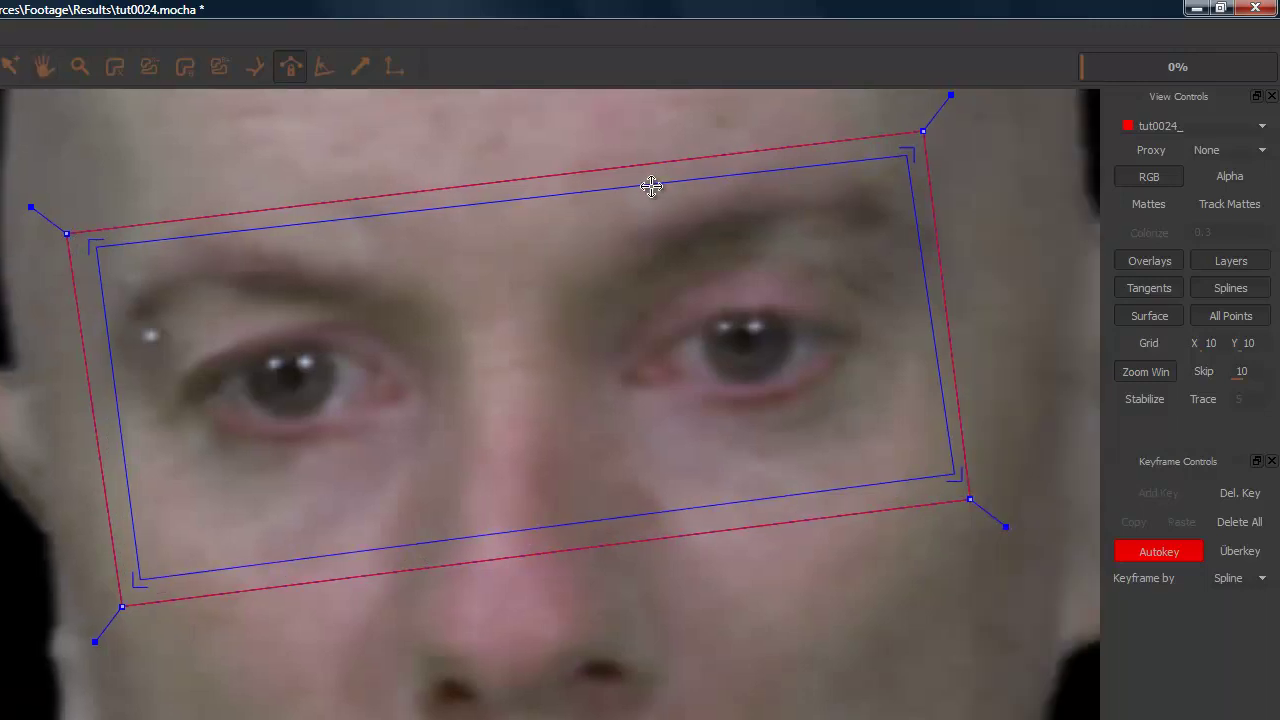
{"action": "left_click_drag", "start_coordinate": [651, 186], "coordinate": [651, 180]}
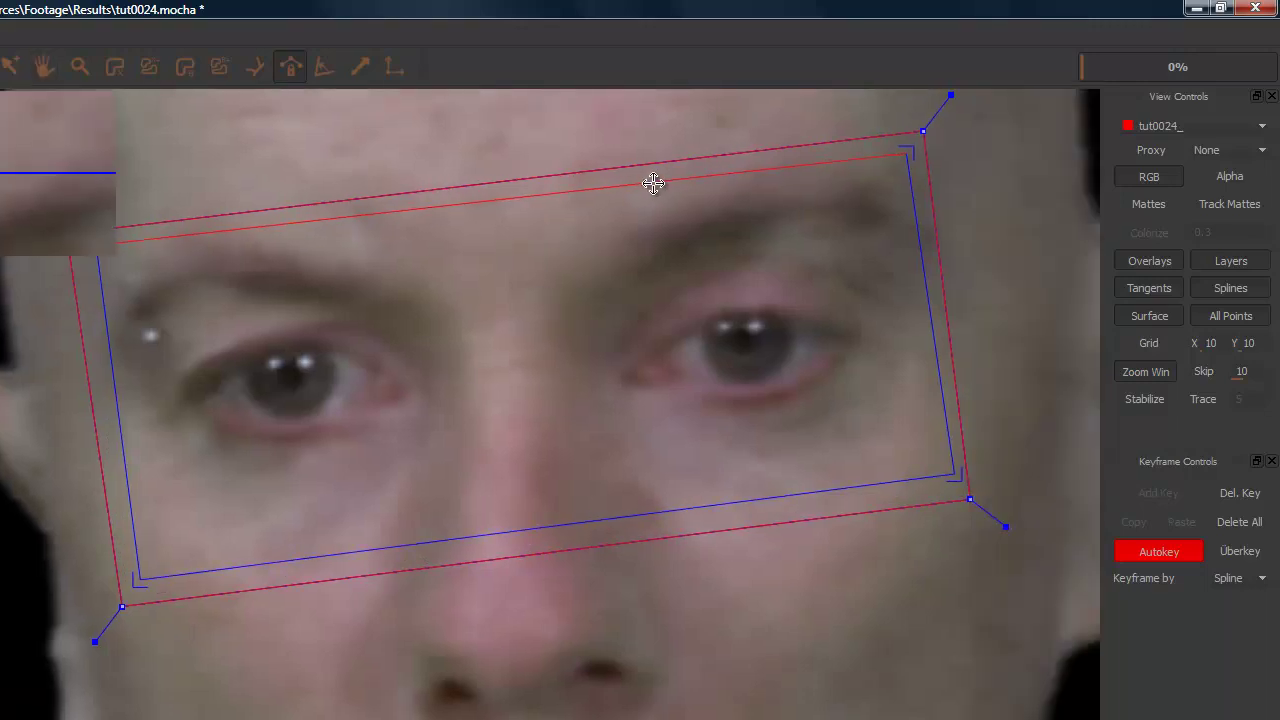
{"action": "left_click_drag", "start_coordinate": [825, 311], "coordinate": [821, 311]}
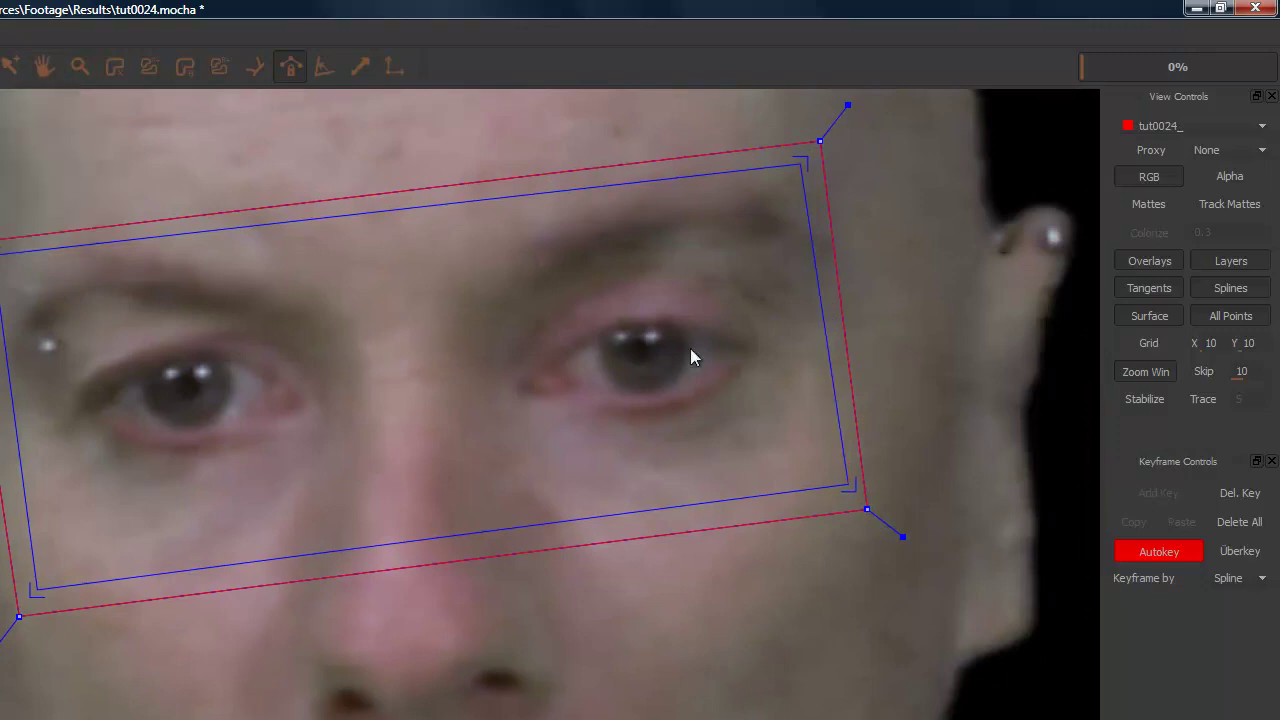
- With the grid on, move the surface's top-left and bottom-left corners to fit the face
{"action": "key", "text": "f"}
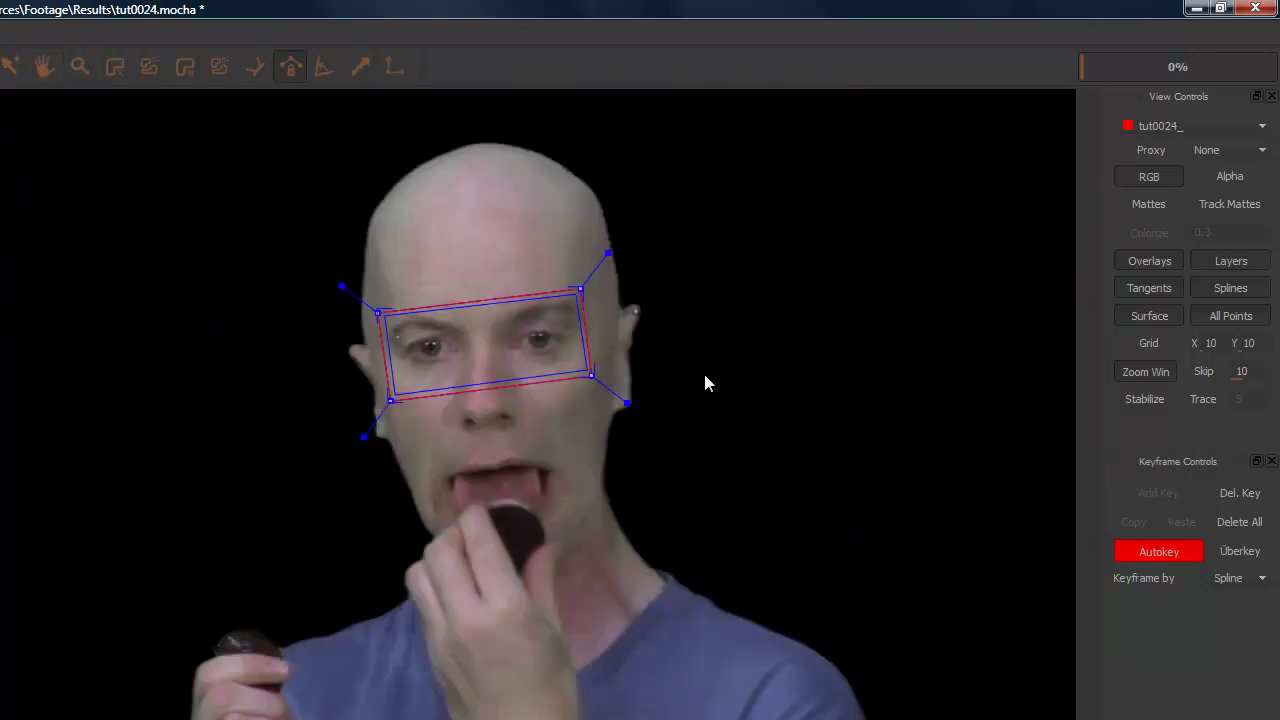
{"action": "left_click", "coordinate": [1145, 345]}
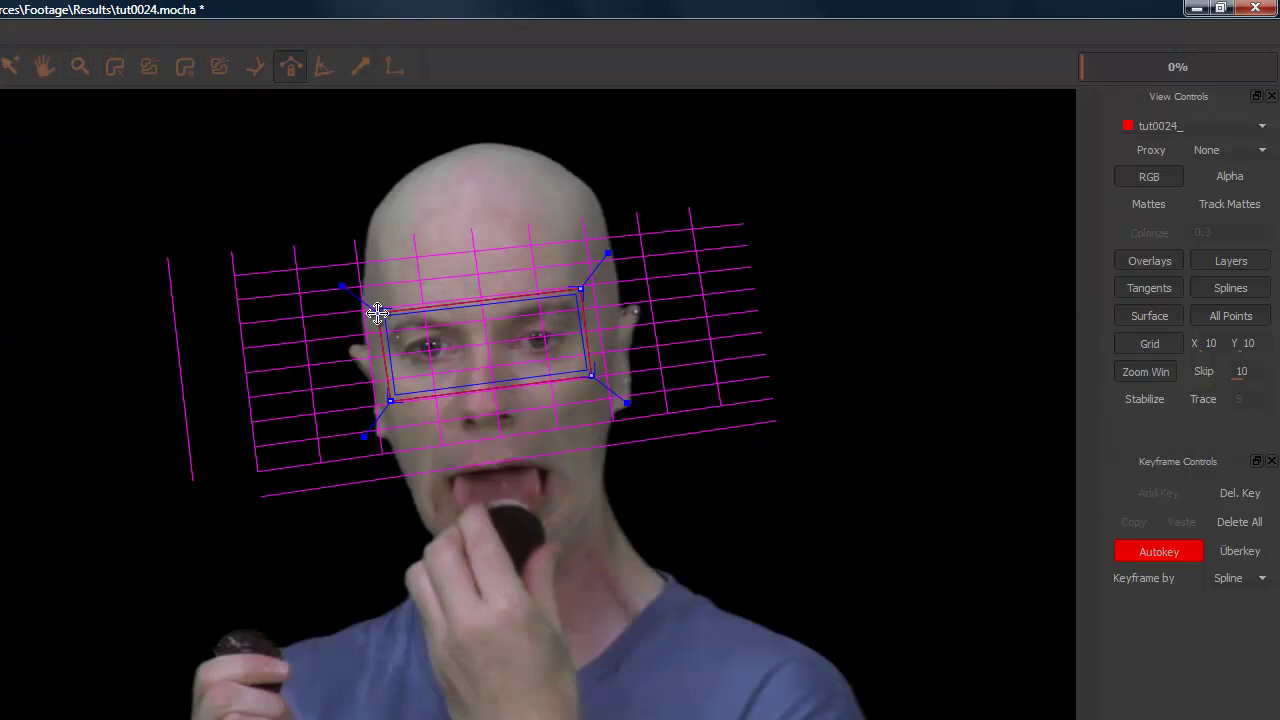
{"action": "key", "text": "z"}
{"action": "left_click_drag", "start_coordinate": [414, 286], "coordinate": [294, 190]}
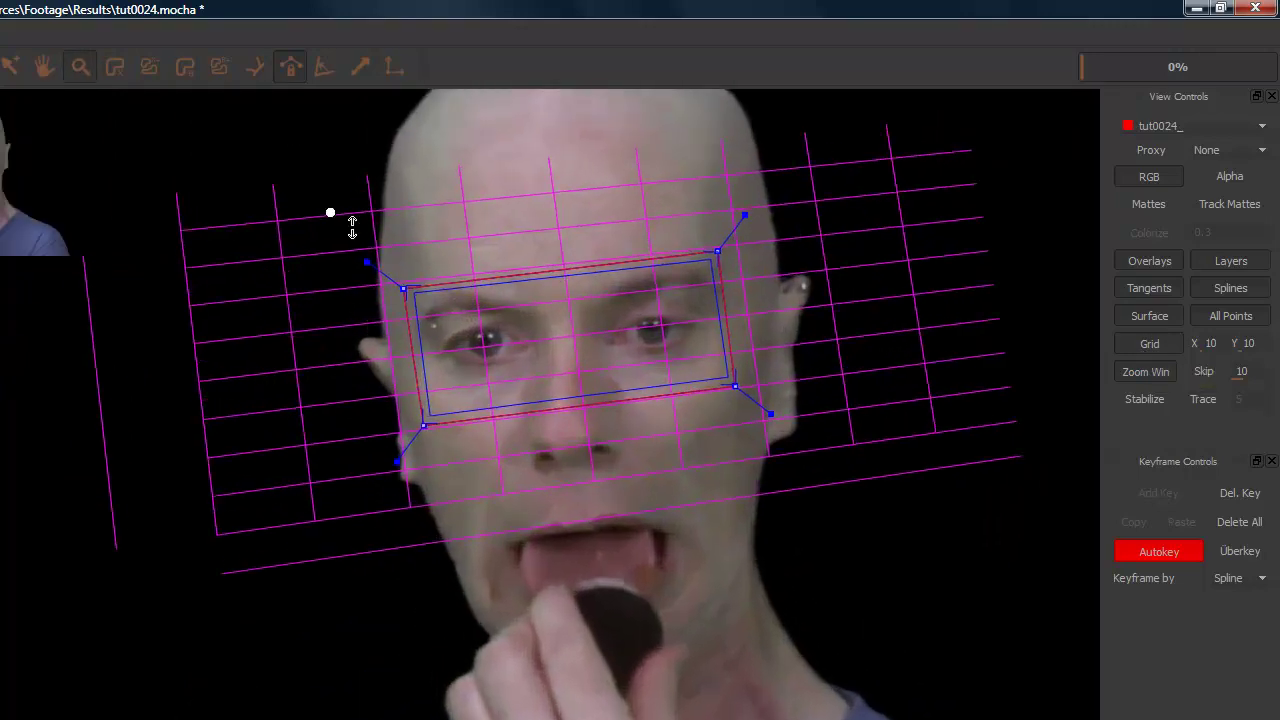
{"action": "left_click_drag", "start_coordinate": [354, 229], "coordinate": [423, 86]}
{"action": "left_click_drag", "start_coordinate": [486, 220], "coordinate": [483, 229]}
{"action": "left_click_drag", "start_coordinate": [514, 491], "coordinate": [522, 496]}
- Refit the view to the face and hide the grid and surface overlays
{"action": "key", "text": "ctrl+f"}
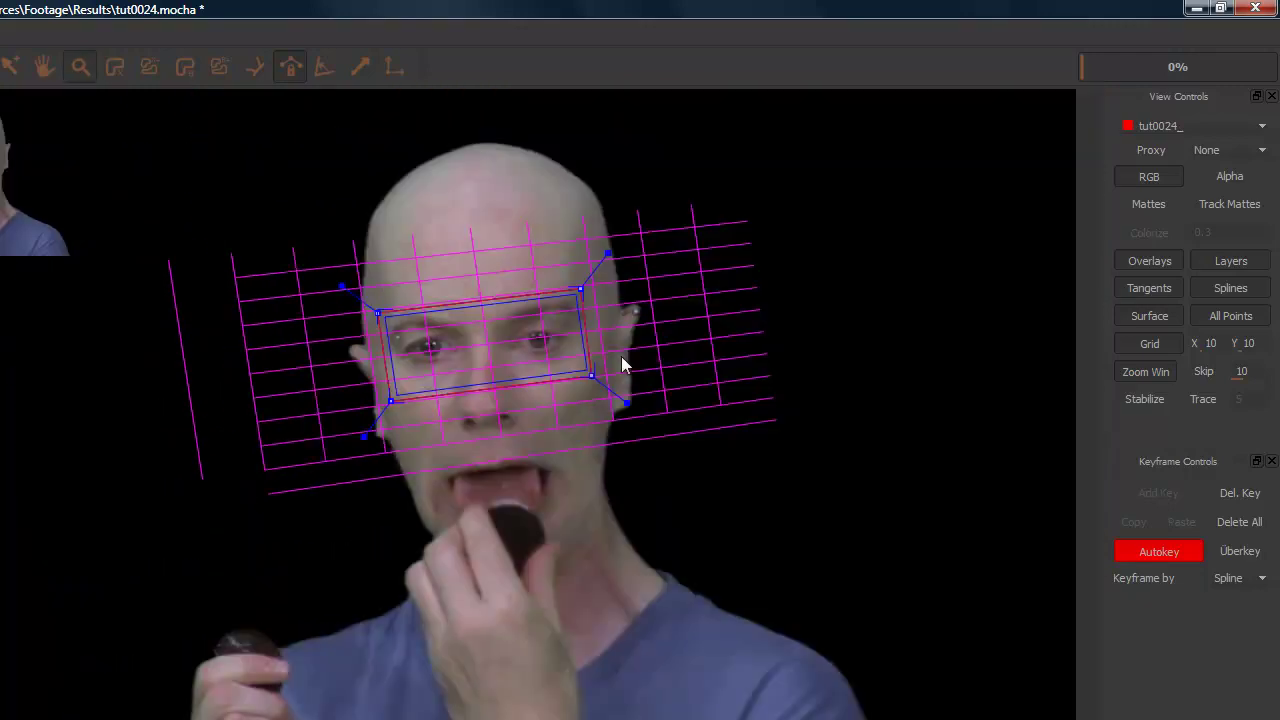
{"action": "key", "text": "z"}
{"action": "left_click_drag", "start_coordinate": [600, 322], "coordinate": [470, 430]}
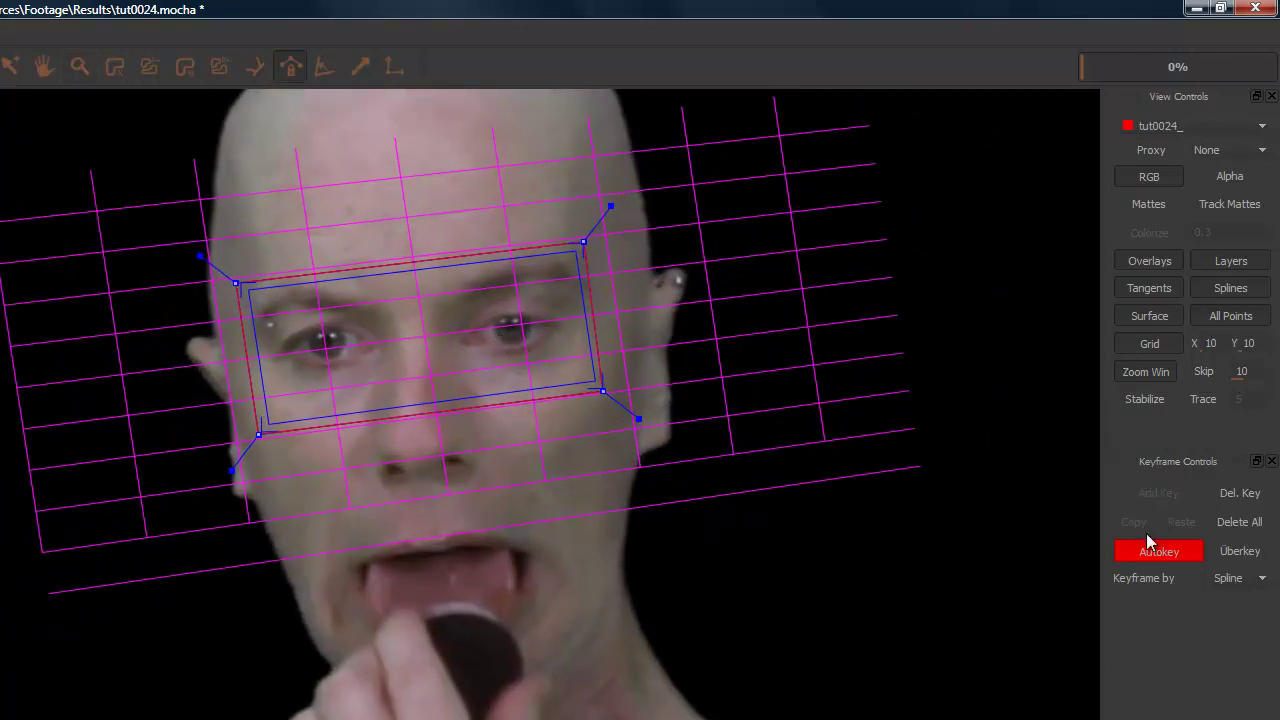
{"action": "left_click", "coordinate": [1143, 338]}
{"action": "left_click", "coordinate": [1145, 318]}
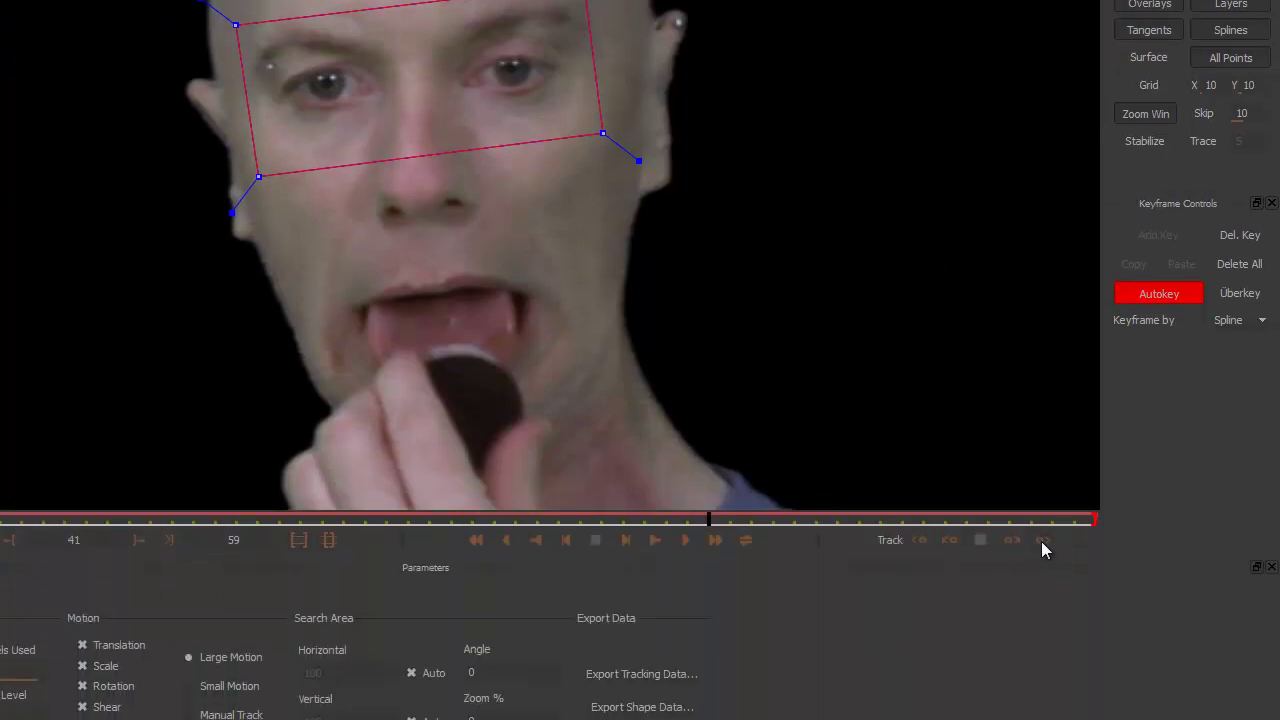
- Track the face shape forward, then backward from frame 41 to the start
{"action": "left_click", "coordinate": [1041, 541]}
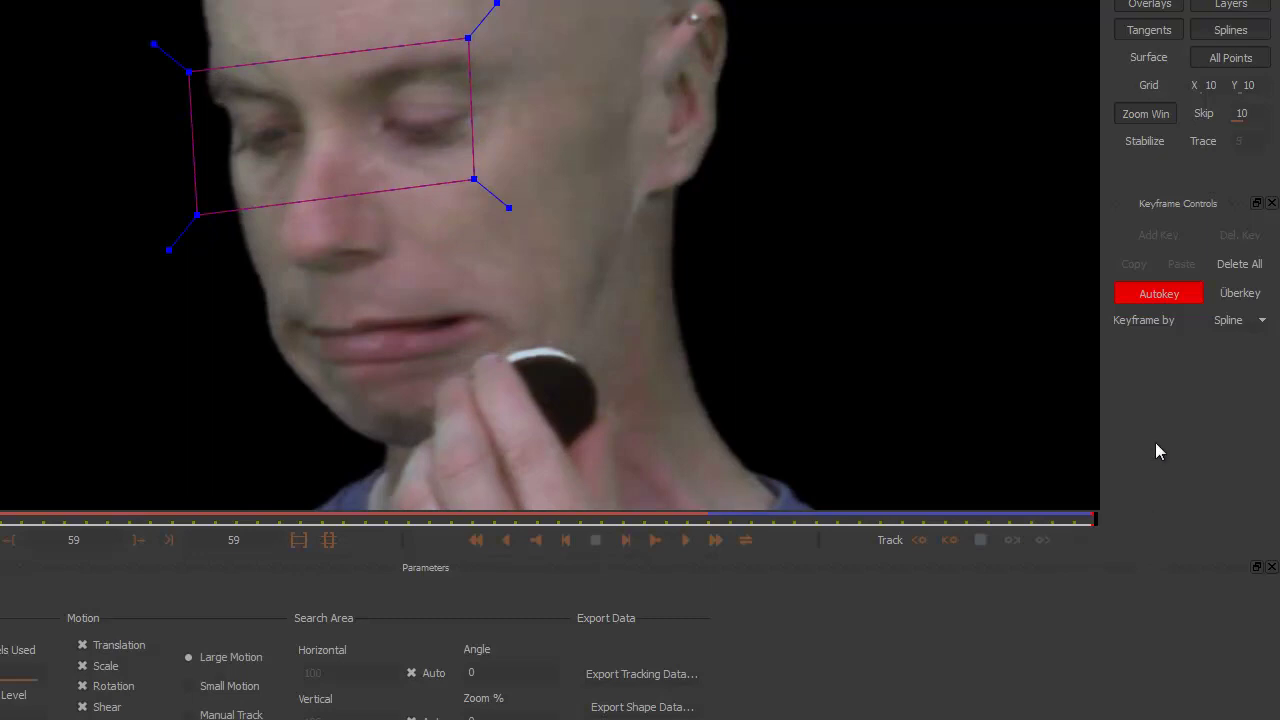
{"action": "left_click_drag", "start_coordinate": [1096, 515], "coordinate": [705, 527]}
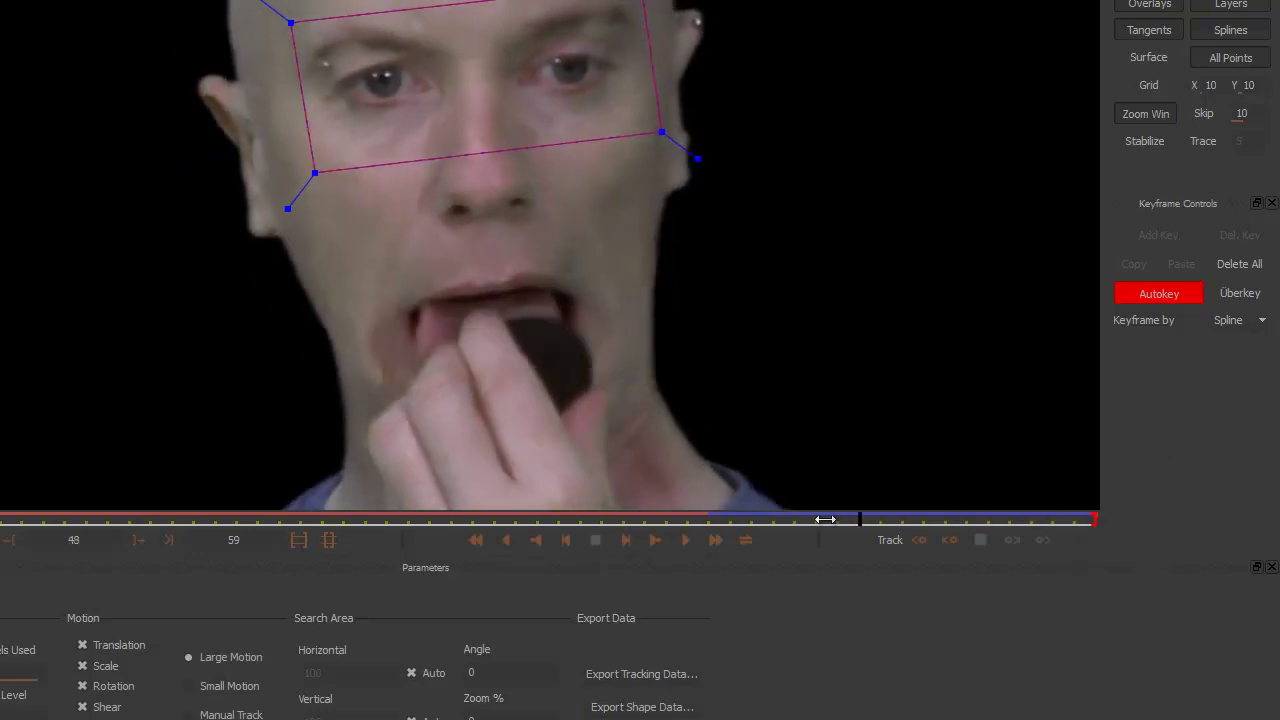
{"action": "left_click", "coordinate": [921, 538]}
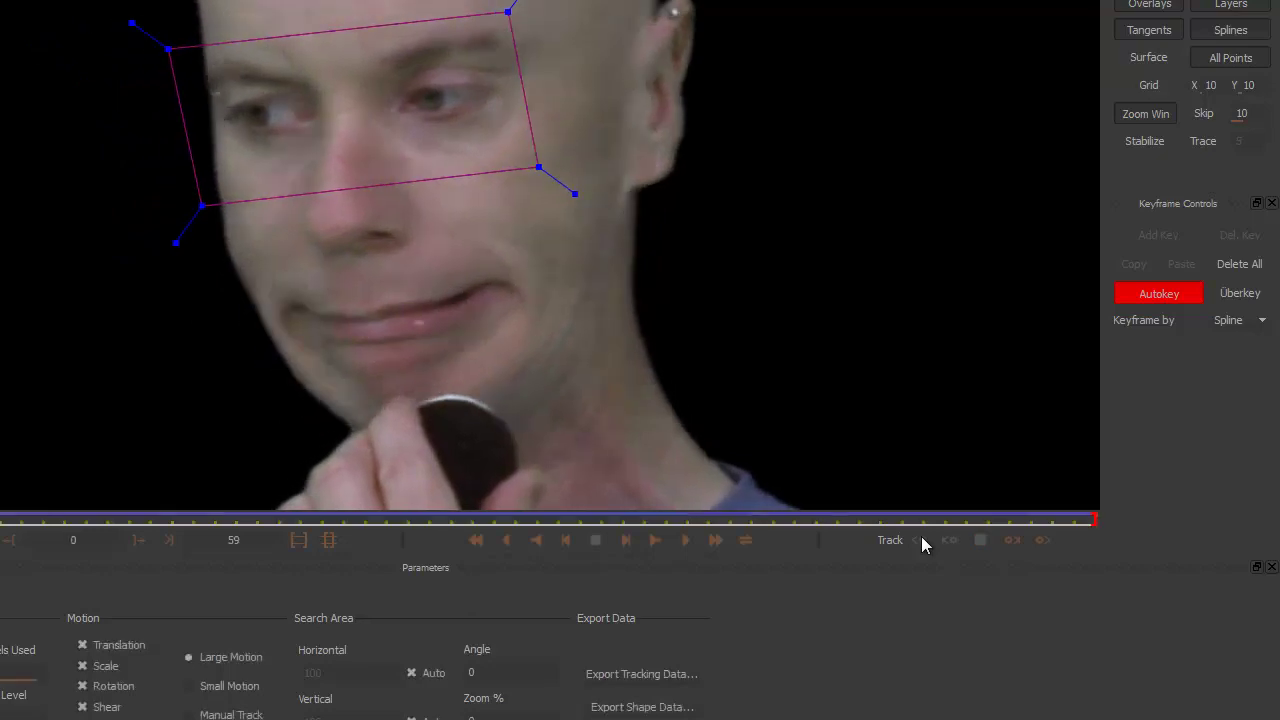
- Show surface and grid, check early frames, partially retrack, and review the fit at frame 41
{"action": "left_click", "coordinate": [1154, 62]}
{"action": "left_click", "coordinate": [1153, 86]}
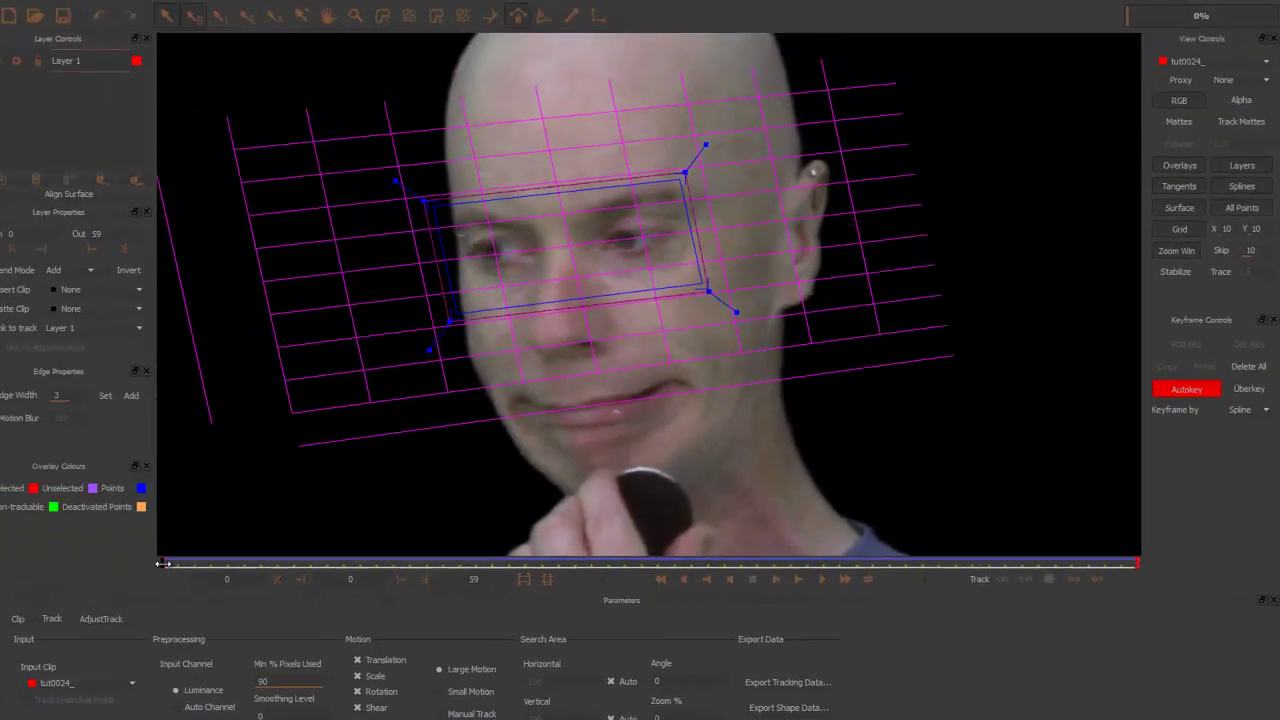
{"action": "mouse_move", "coordinate": [175, 567]}
{"action": "left_mouse_down"}
{"action": "mouse_move", "coordinate": [878, 567]}
{"action": "mouse_move", "coordinate": [898, 632]}
{"action": "left_mouse_up"}
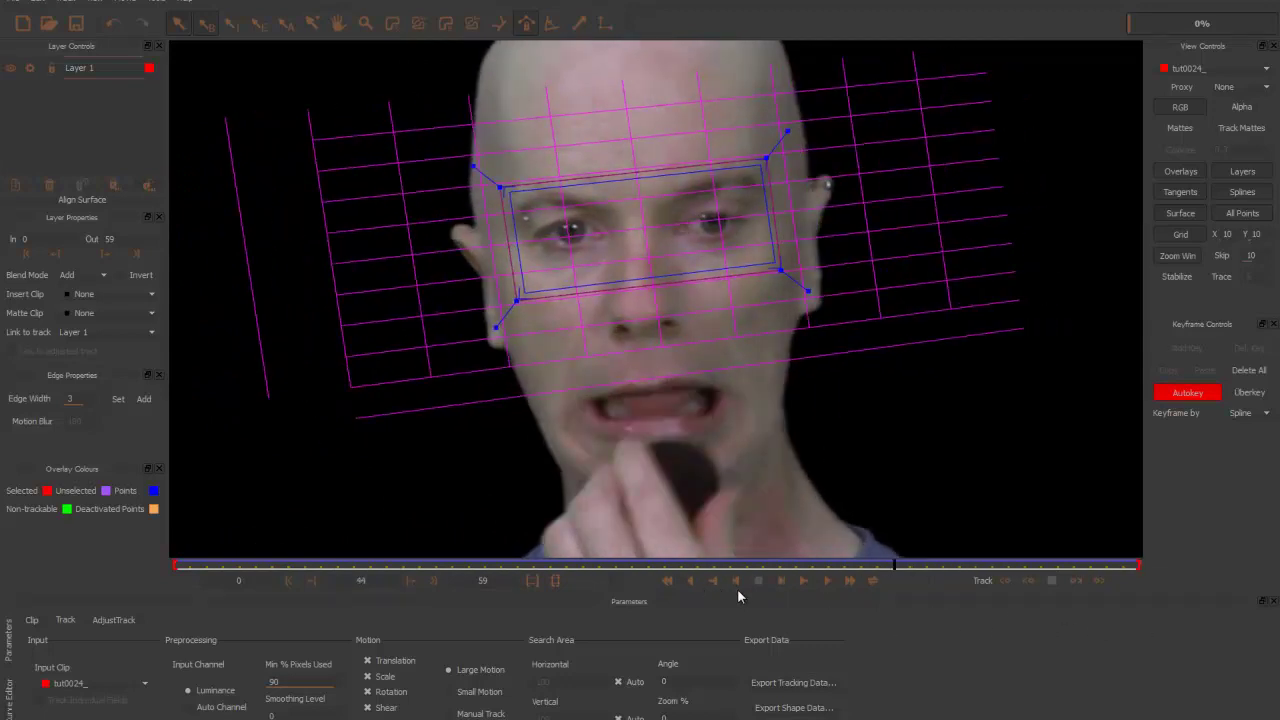
{"action": "left_click", "coordinate": [823, 580]}
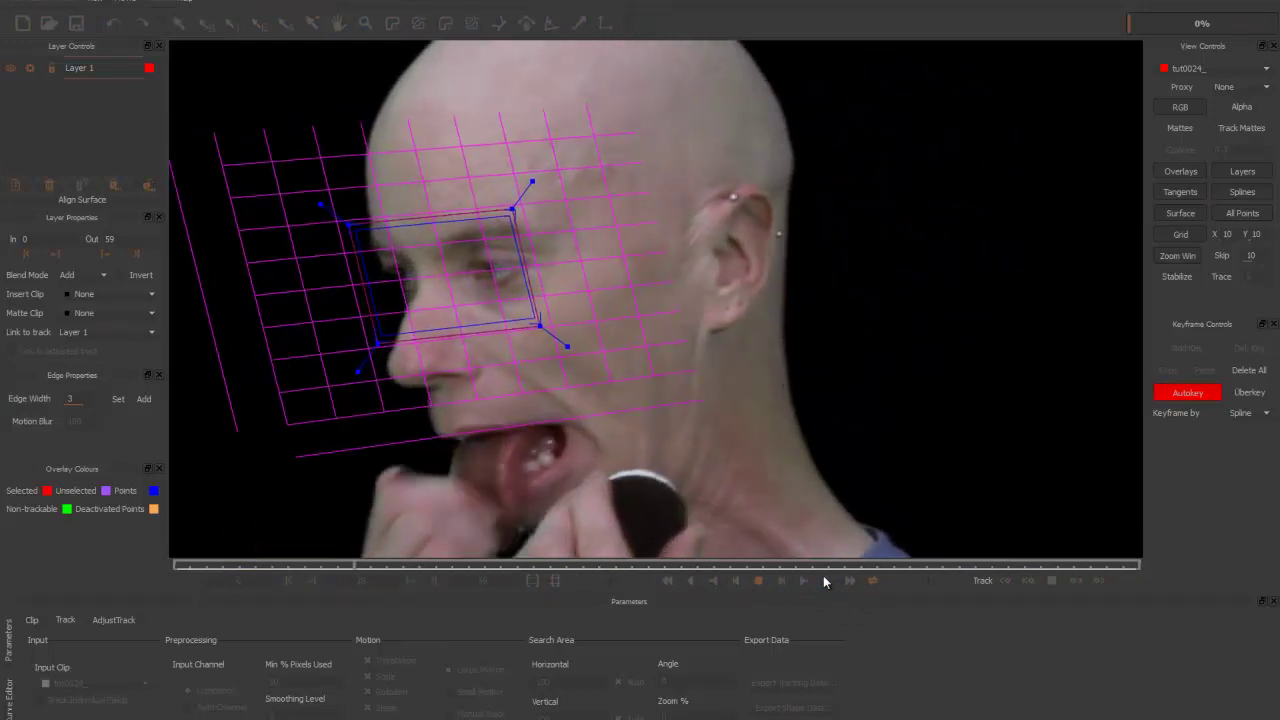
{"action": "left_click", "coordinate": [814, 574]}
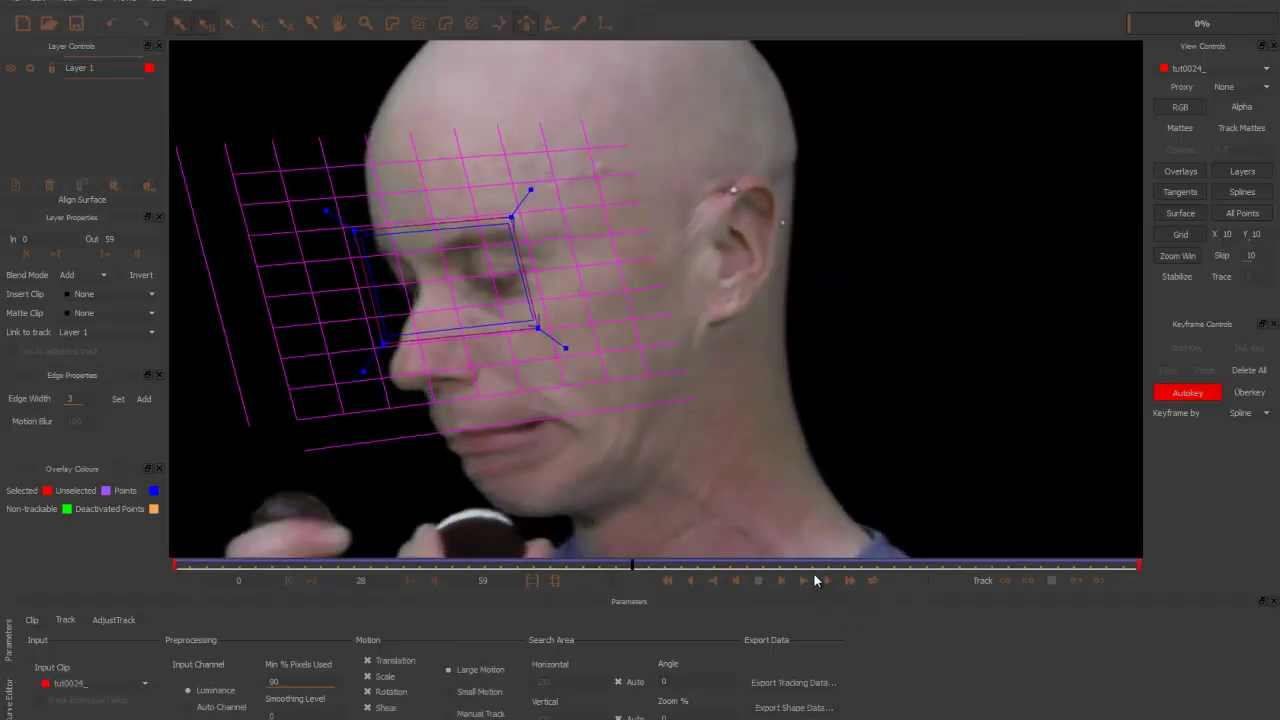
{"action": "left_click_drag", "start_coordinate": [632, 567], "coordinate": [828, 564]}
- Hide the grid and surface, and rename Layer 1 to Face.Track
{"action": "left_click", "coordinate": [1178, 232]}
{"action": "left_click", "coordinate": [1157, 217]}
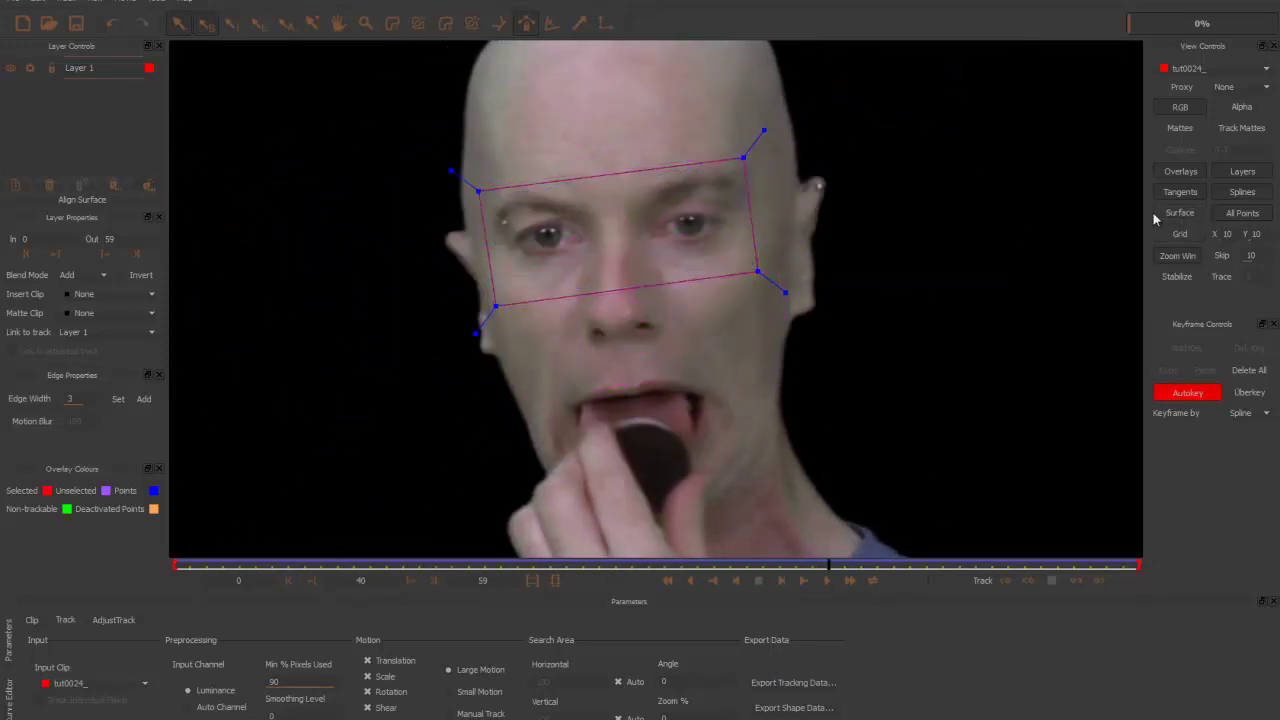
{"action": "left_click", "coordinate": [97, 66], "text": "ctrl"}
{"action": "type", "text": "Face.Track"}
{"action": "key", "text": "Return"}
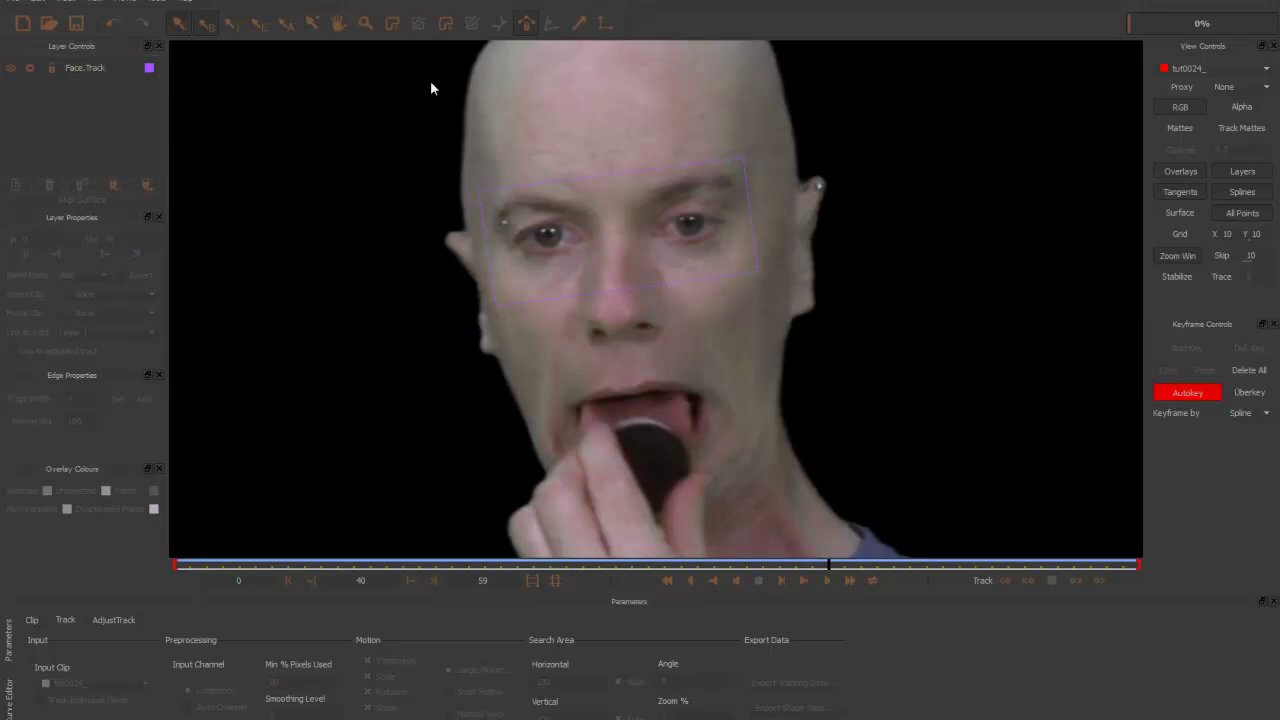
{"action": "left_click", "coordinate": [395, 24]}
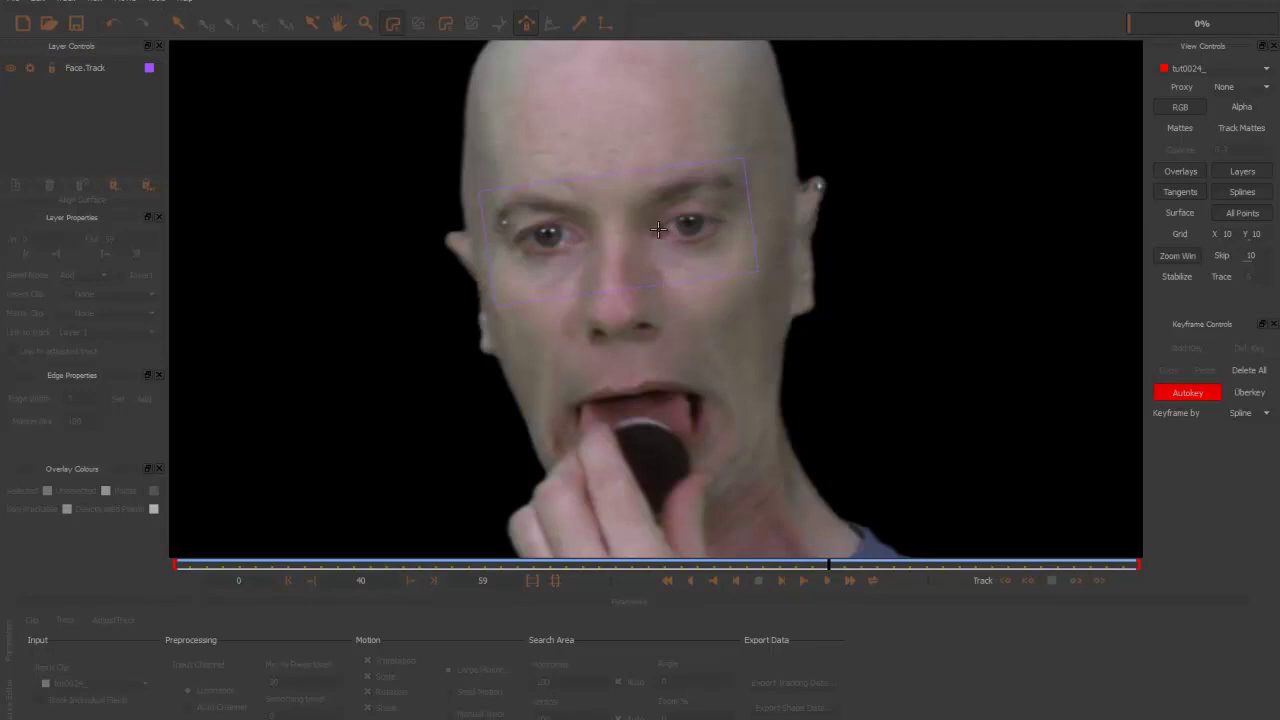
- Zoom in and draw a closed five-point spline around the right eye
{"action": "scroll", "coordinate": [651, 171], "scroll_direction": "up", "scroll_amount": 2}
{"action": "scroll", "coordinate": [654, 266], "scroll_direction": "up", "scroll_amount": 2}
{"action": "scroll", "coordinate": [654, 220], "scroll_direction": "up", "scroll_amount": 2}
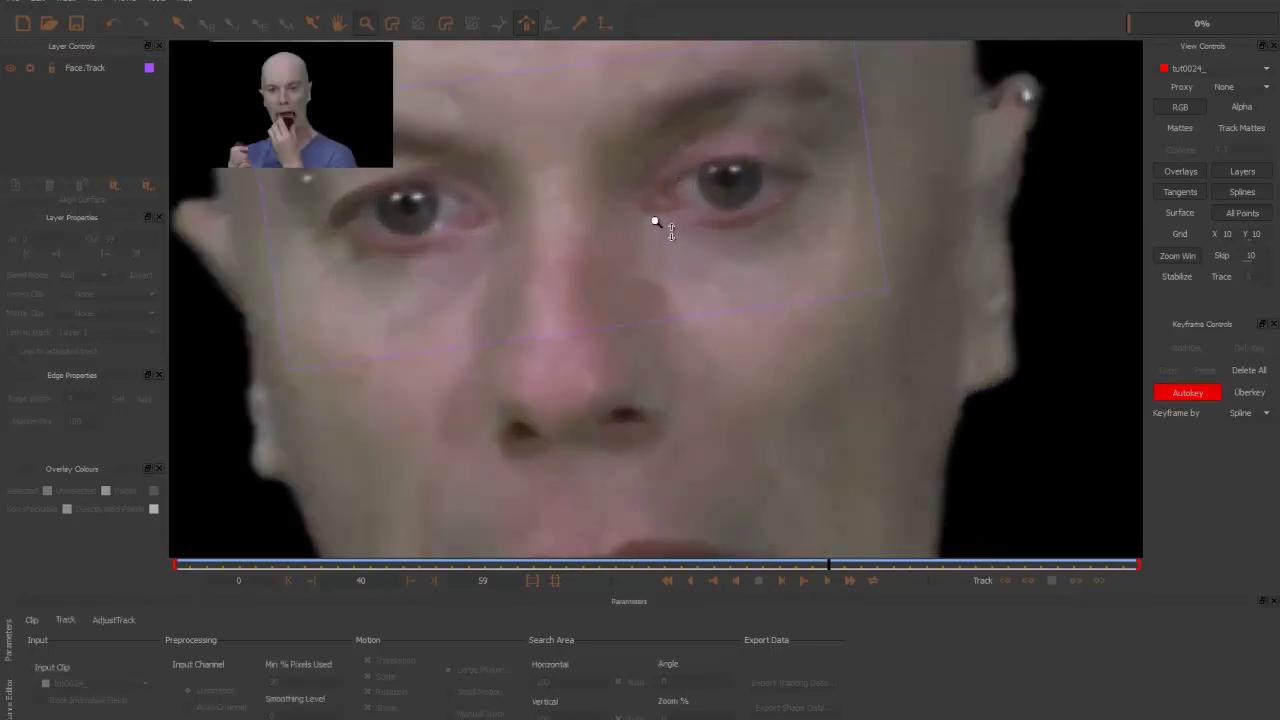
{"action": "scroll", "coordinate": [662, 184], "scroll_direction": "up", "scroll_amount": 2}
{"action": "left_click", "coordinate": [662, 183]}
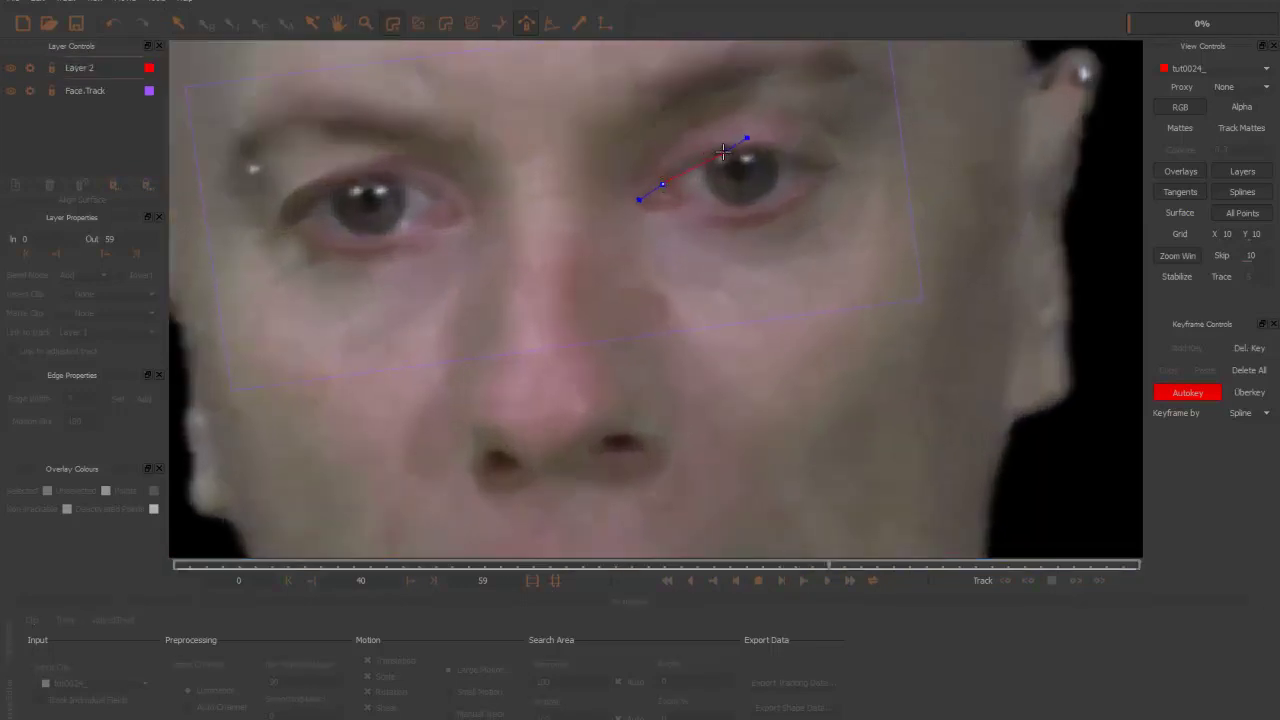
{"action": "left_click", "coordinate": [778, 149]}
{"action": "left_click", "coordinate": [816, 165]}
{"action": "left_click", "coordinate": [787, 195]}
{"action": "left_click", "coordinate": [684, 201]}
{"action": "right_click", "coordinate": [674, 195]}
- Fit the spline points to the eyelids and name the layer Eye.Linked
{"action": "left_click_drag", "start_coordinate": [723, 151], "coordinate": [713, 126]}
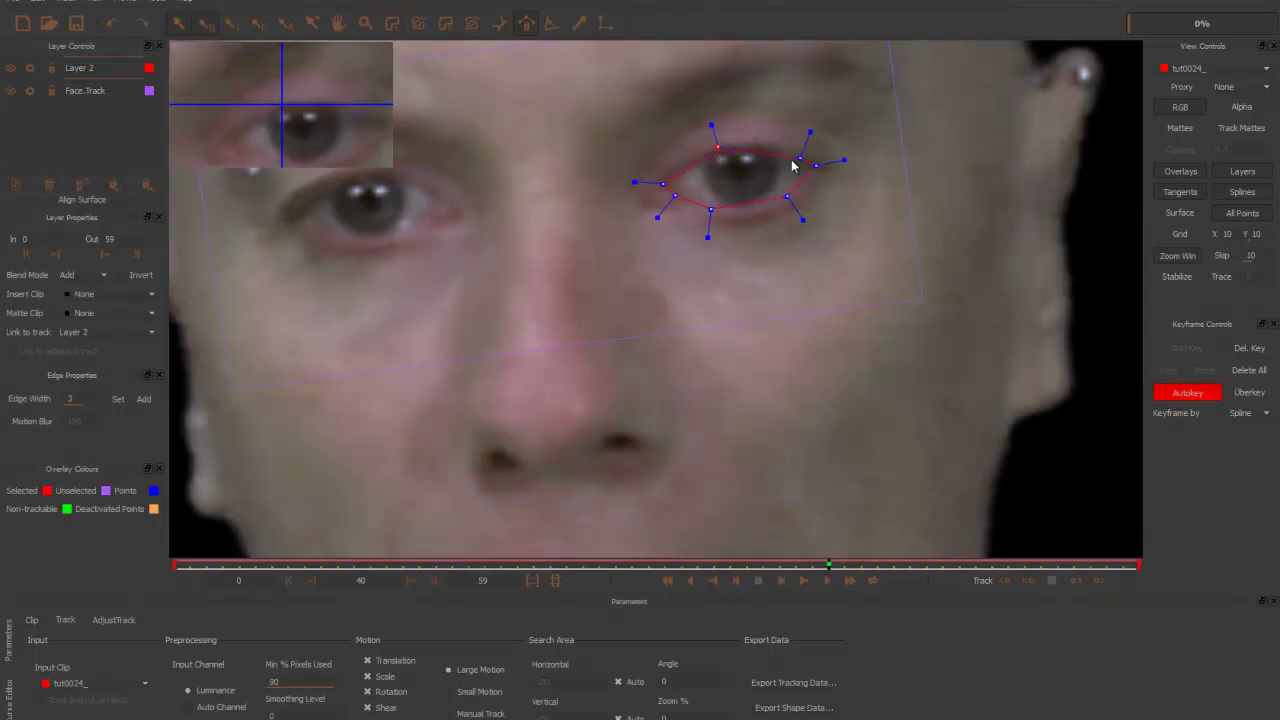
{"action": "left_click_drag", "start_coordinate": [800, 158], "coordinate": [794, 151]}
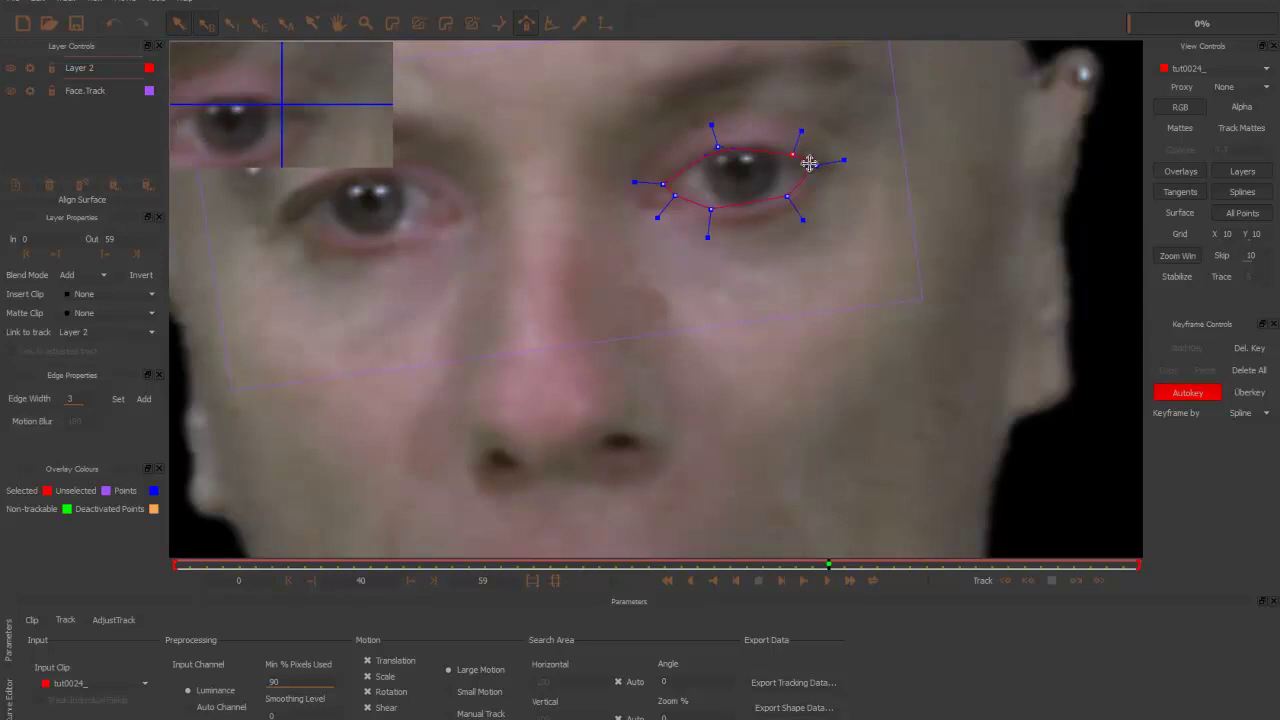
{"action": "left_click", "coordinate": [816, 165]}
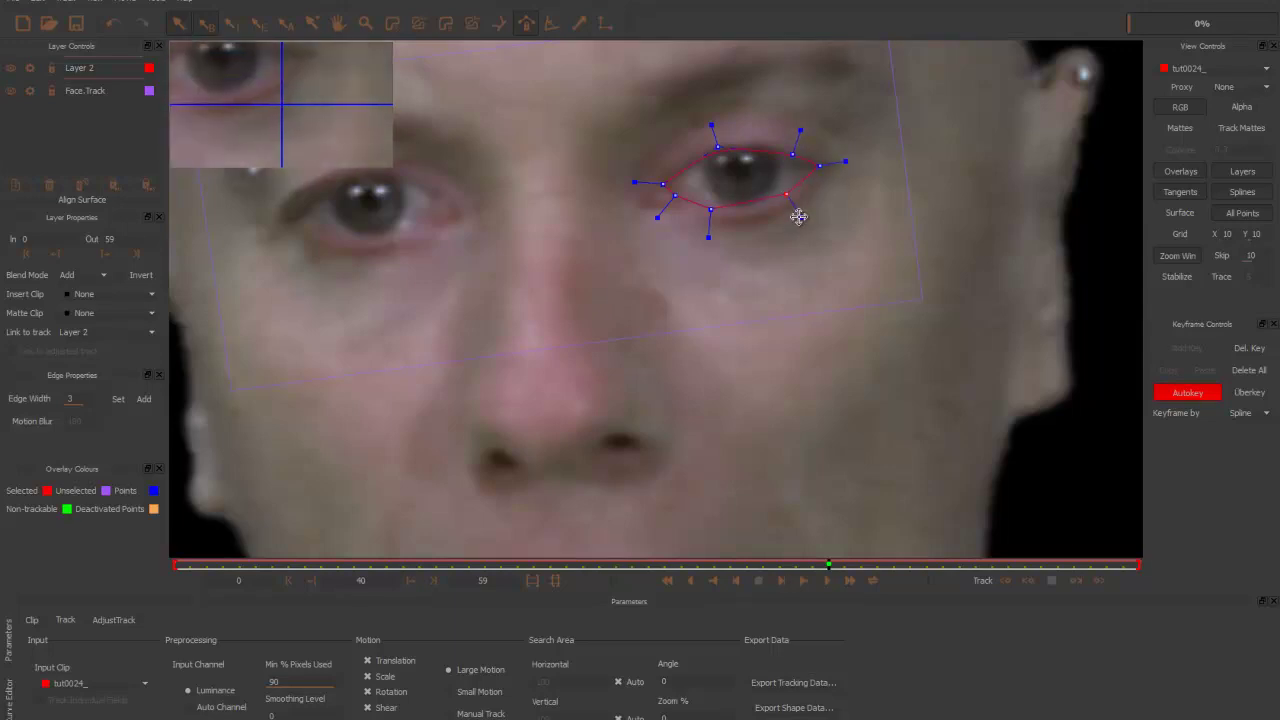
{"action": "left_click", "coordinate": [714, 206]}
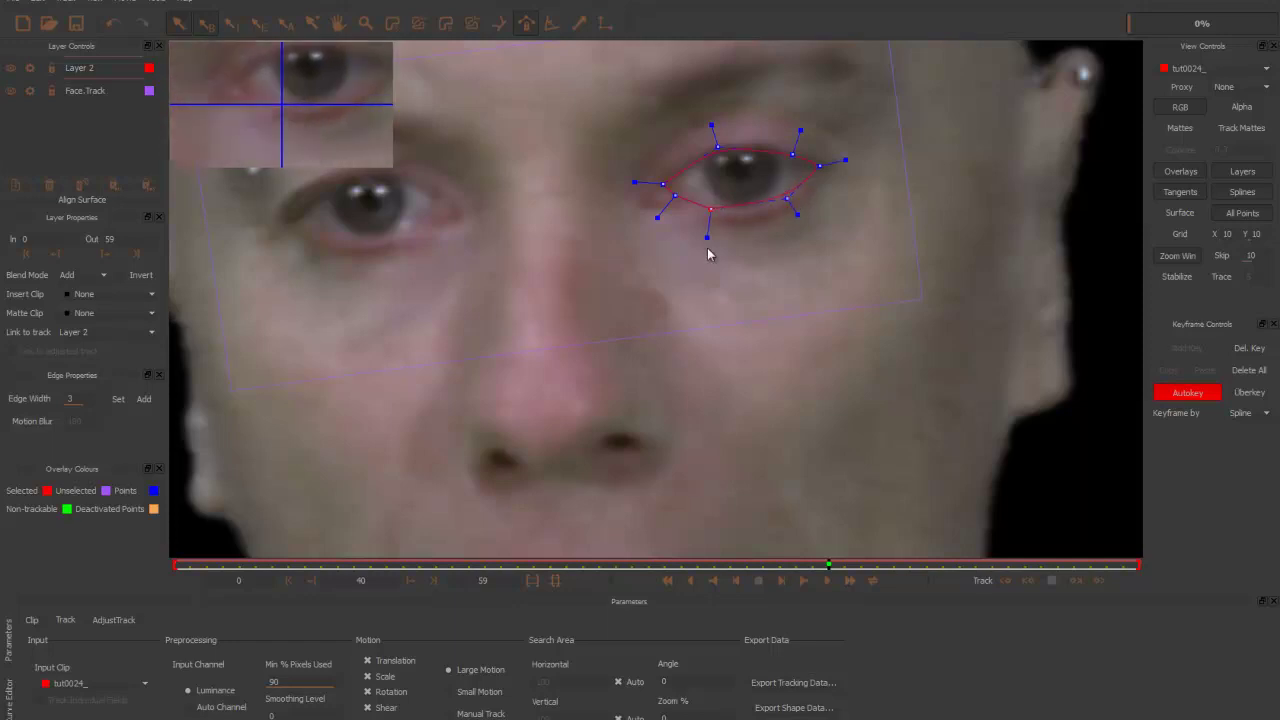
{"action": "left_click_drag", "start_coordinate": [710, 234], "coordinate": [667, 188]}
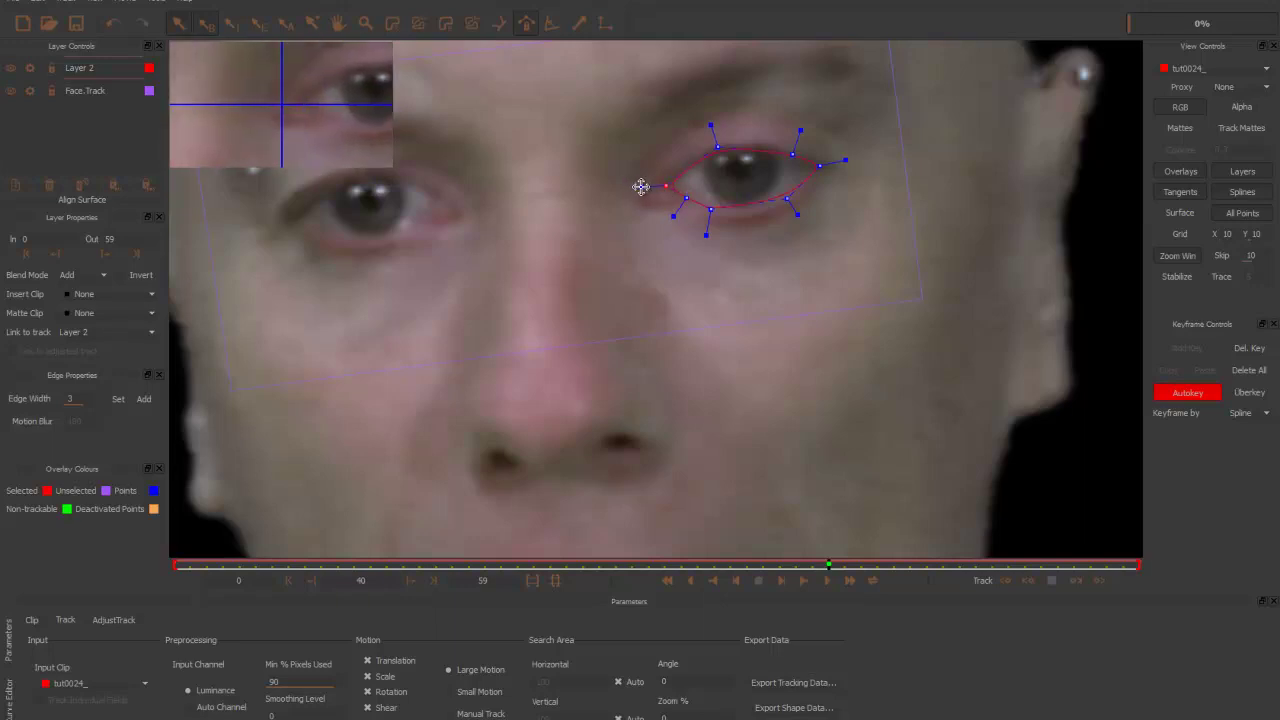
{"action": "type", "text": "Eye.Linked"}
{"action": "key", "text": "Return"}
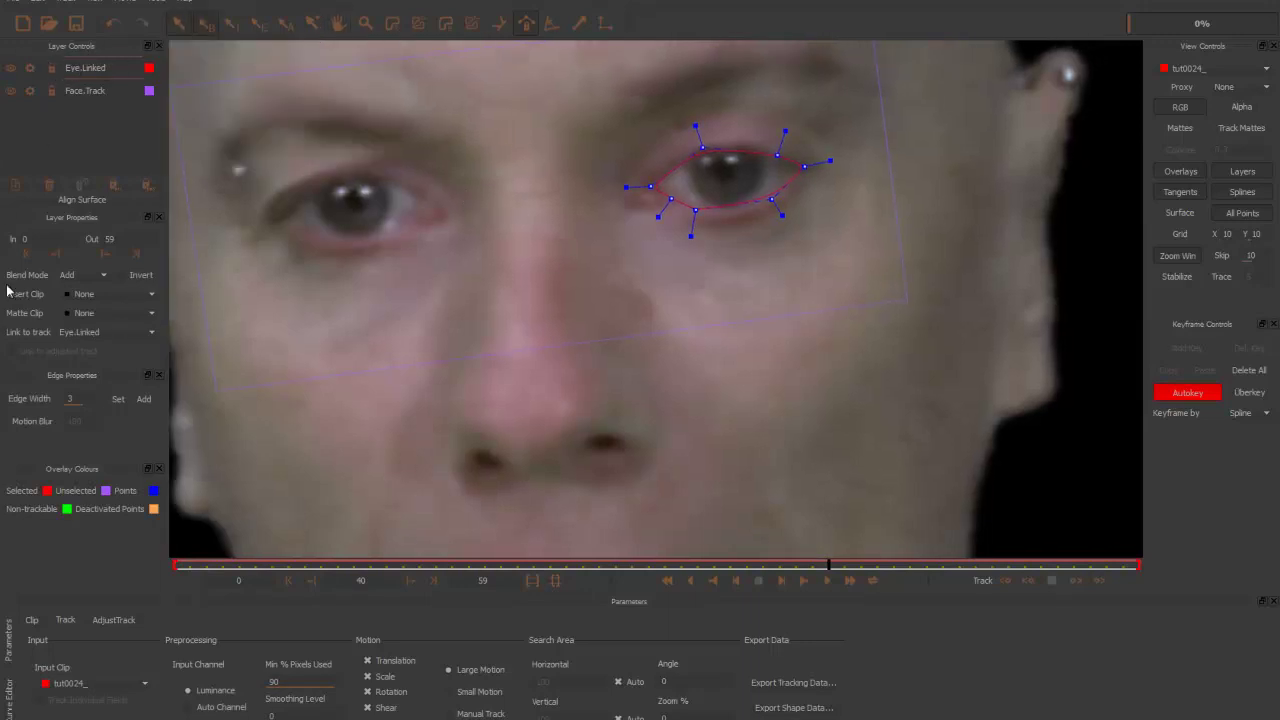
- Link Eye.Linked to the Face.Track track and check the spline at frame 52
{"action": "left_click", "coordinate": [94, 332]}
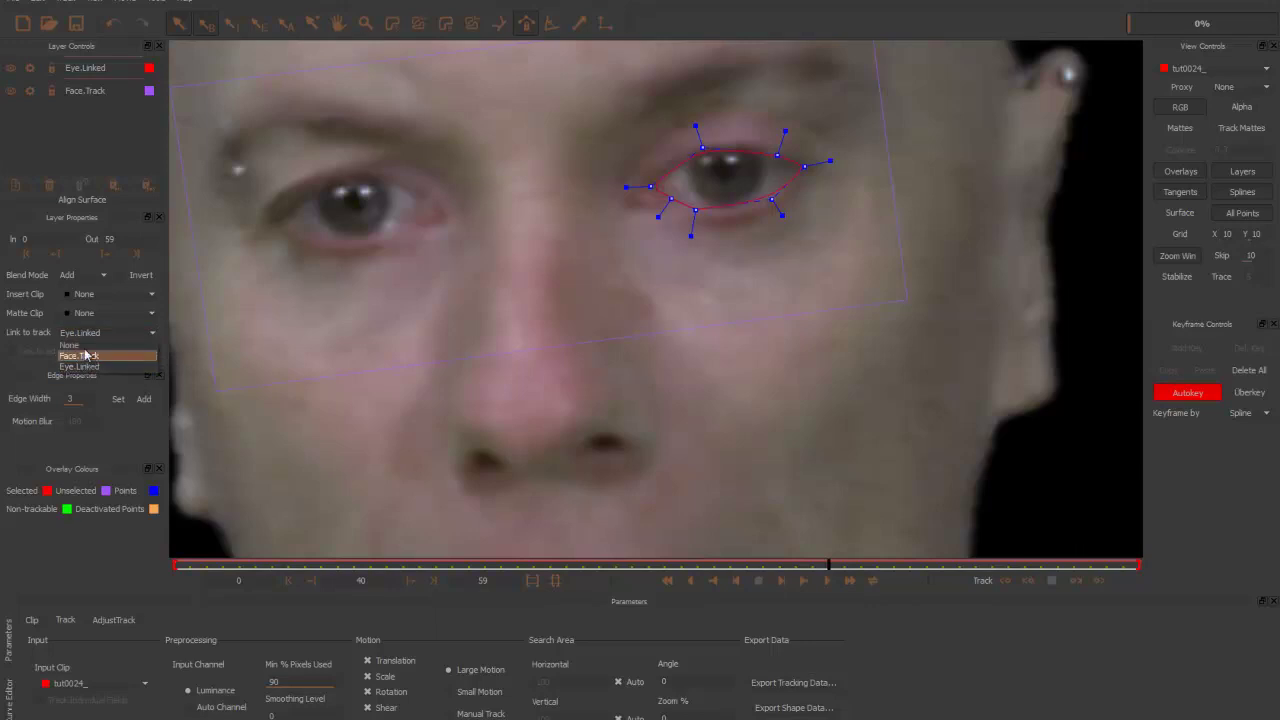
{"action": "left_click", "coordinate": [90, 358]}
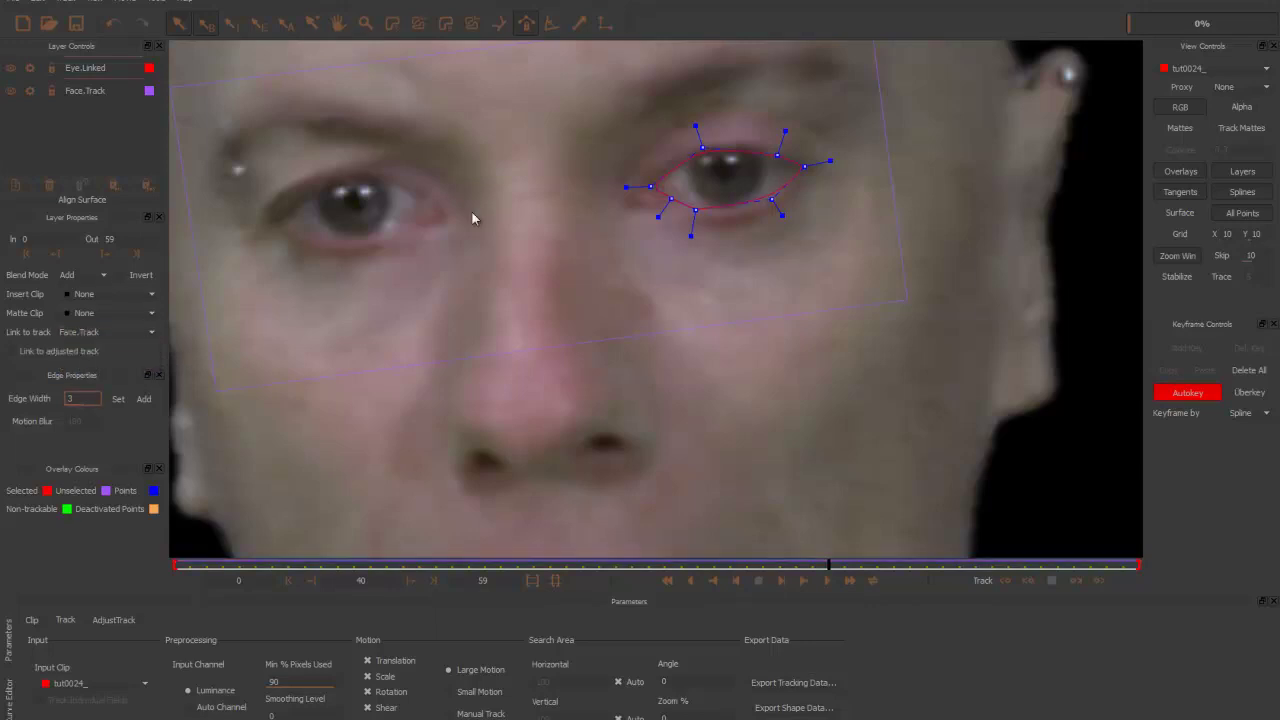
{"action": "left_click_drag", "start_coordinate": [817, 566], "coordinate": [1058, 574]}
- Track the eye spline forward with T, then zoom in on the eye
{"action": "scroll", "coordinate": [690, 325], "scroll_direction": "down", "scroll_amount": 3}
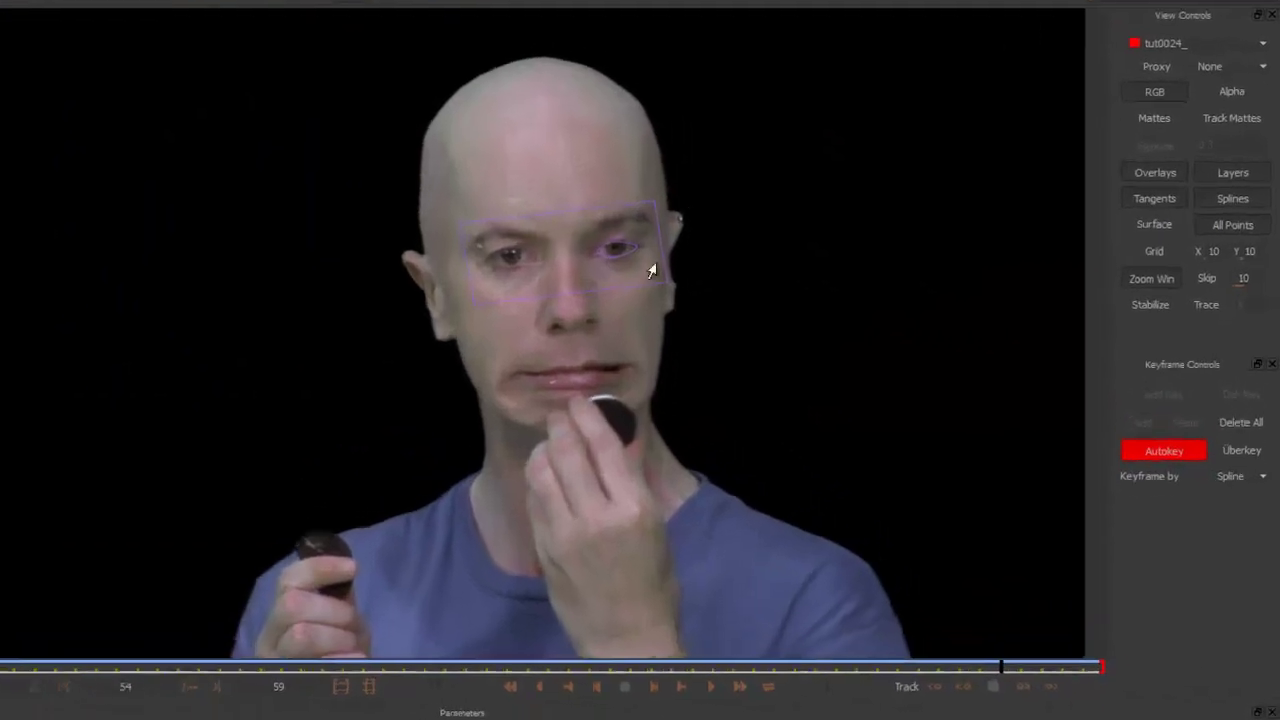
{"action": "key", "text": "t"}
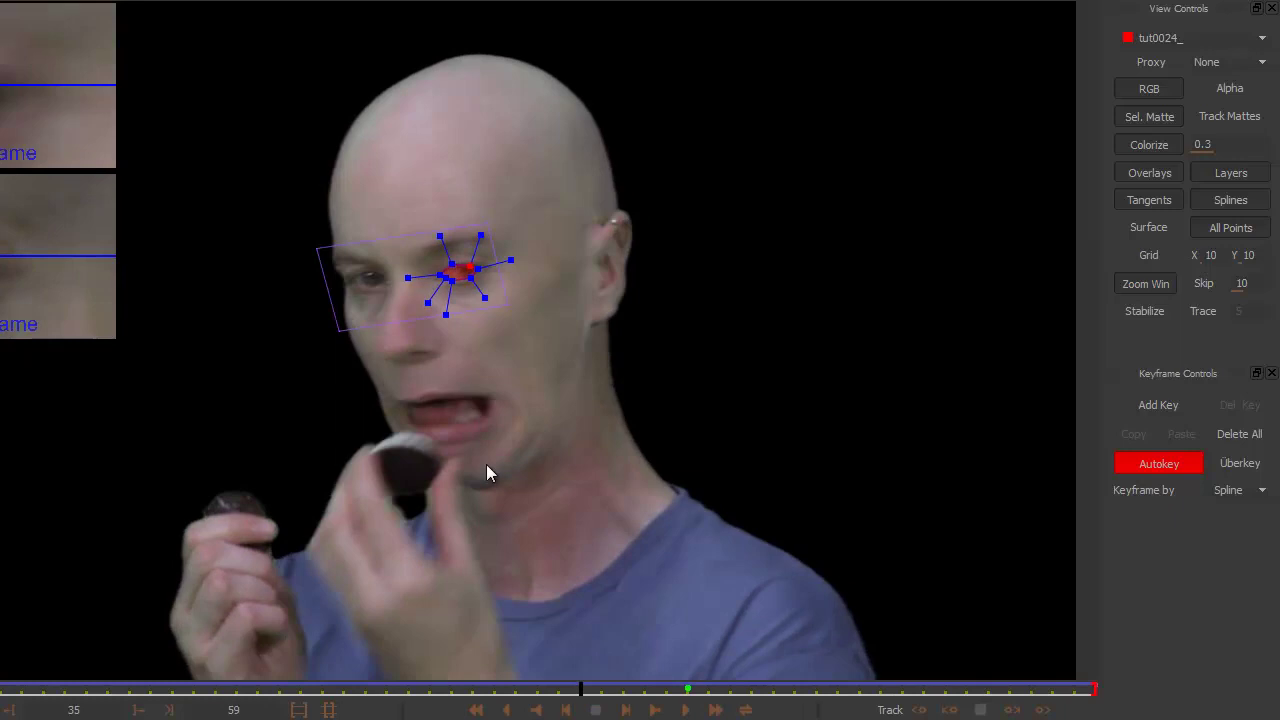
{"action": "scroll", "coordinate": [500, 263], "scroll_direction": "up", "scroll_amount": 2}
{"action": "scroll", "coordinate": [490, 355], "scroll_direction": "up", "scroll_amount": 2}
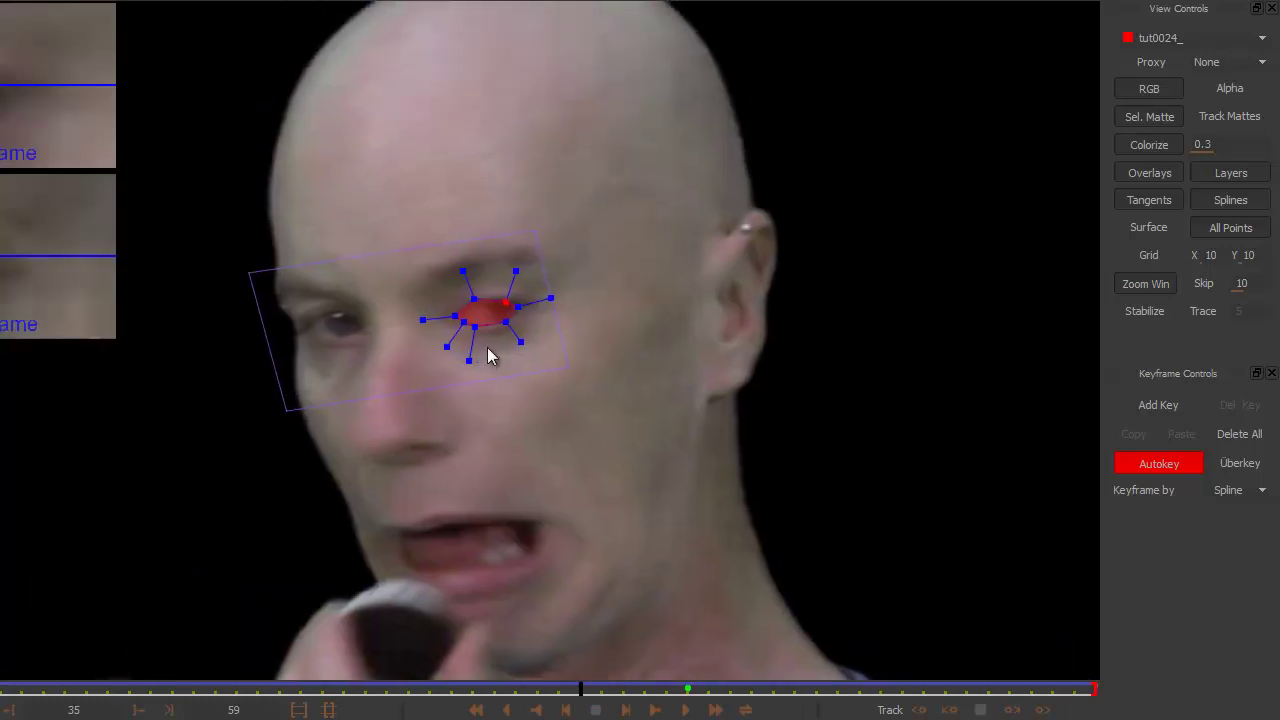
{"action": "scroll", "coordinate": [486, 249], "scroll_direction": "up", "scroll_amount": 1}
{"action": "scroll", "coordinate": [517, 351], "scroll_direction": "up", "scroll_amount": 2}
{"action": "scroll", "coordinate": [491, 120], "scroll_direction": "up", "scroll_amount": 2}
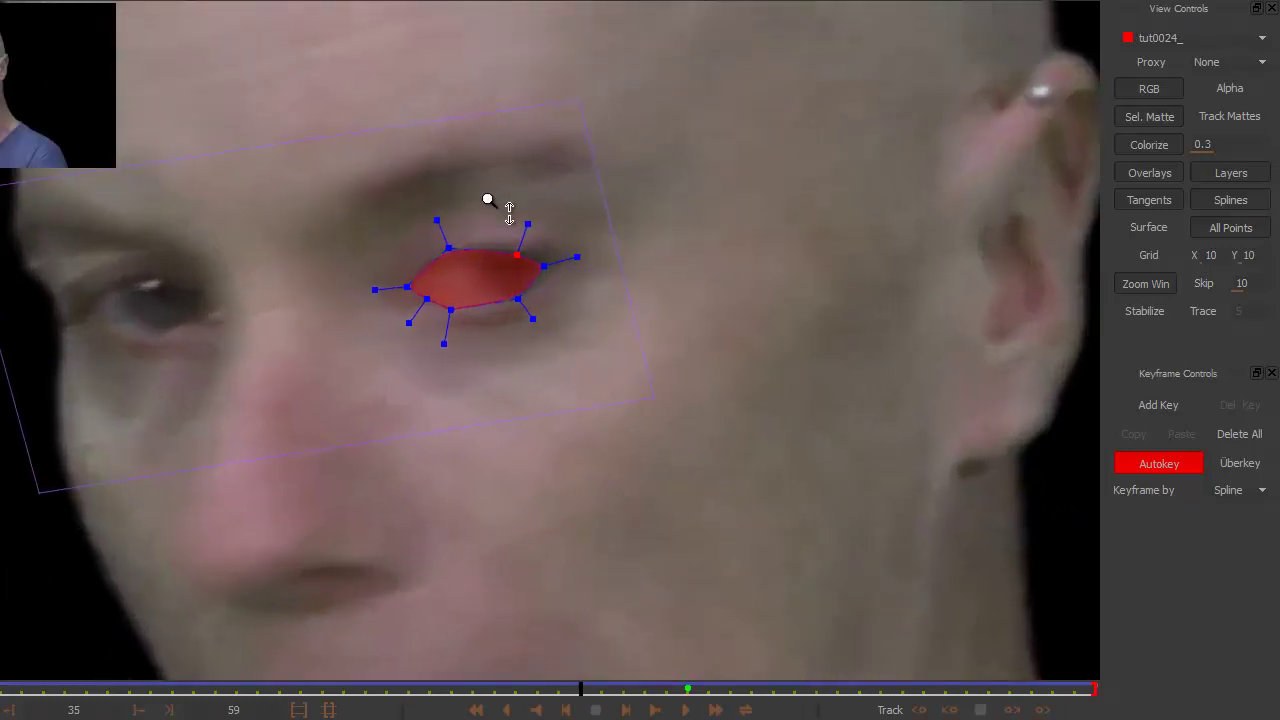
- Move the outer corner point onto the eye corner with Sel. Matte turned off
{"action": "left_click", "coordinate": [541, 268]}
{"action": "left_click_drag", "start_coordinate": [541, 270], "coordinate": [547, 264]}
{"action": "left_click", "coordinate": [1147, 118]}
{"action": "mouse_move", "coordinate": [541, 268]}
{"action": "left_mouse_down"}
{"action": "mouse_move", "coordinate": [451, 257]}
{"action": "mouse_move", "coordinate": [408, 284]}
{"action": "mouse_move", "coordinate": [430, 297]}
{"action": "left_mouse_up"}
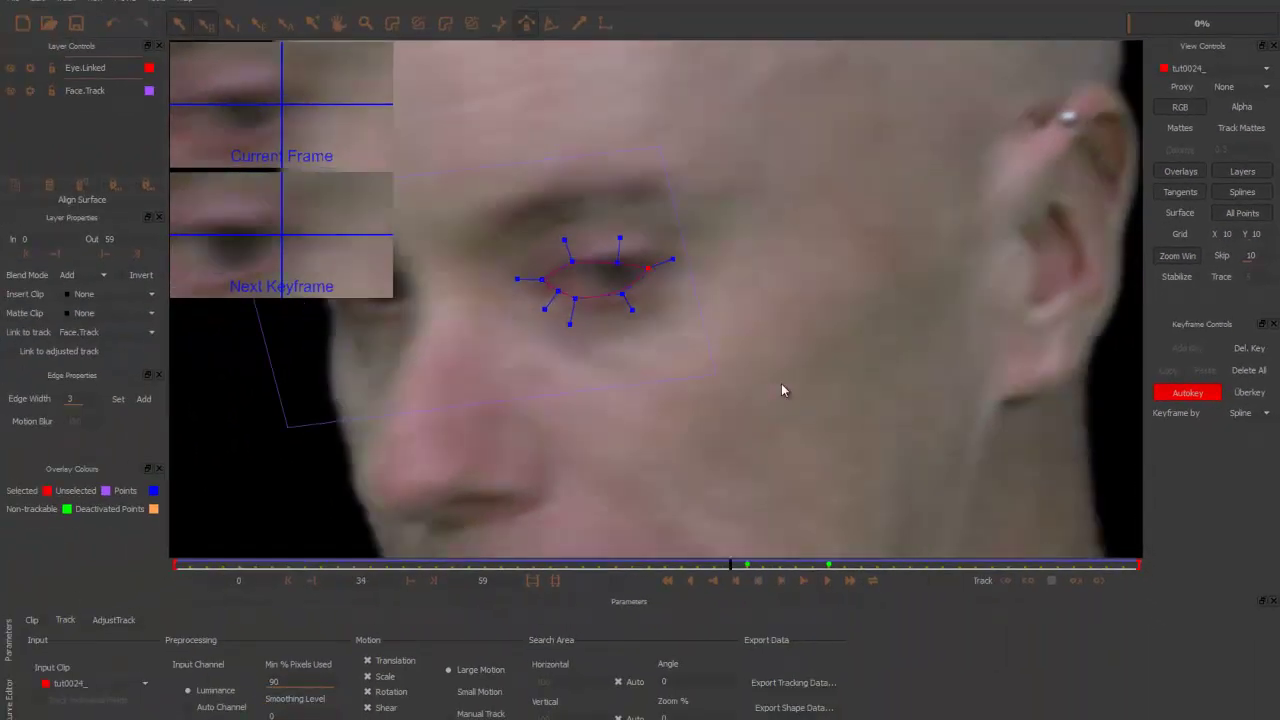
- At frame 33, refit the inner and lower spline points and tangent to the eye
{"action": "key", "text": "comma"}
{"action": "key", "text": "comma"}
{"action": "key", "text": "period"}
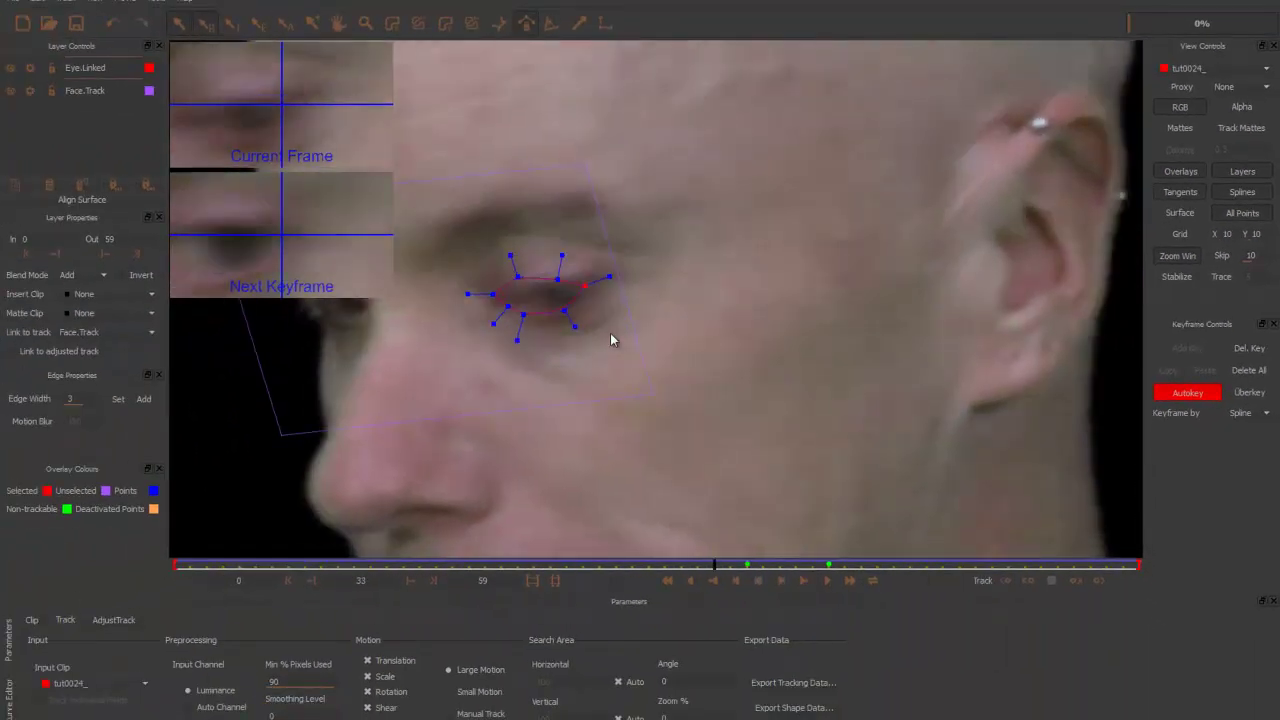
{"action": "left_click", "coordinate": [557, 281]}
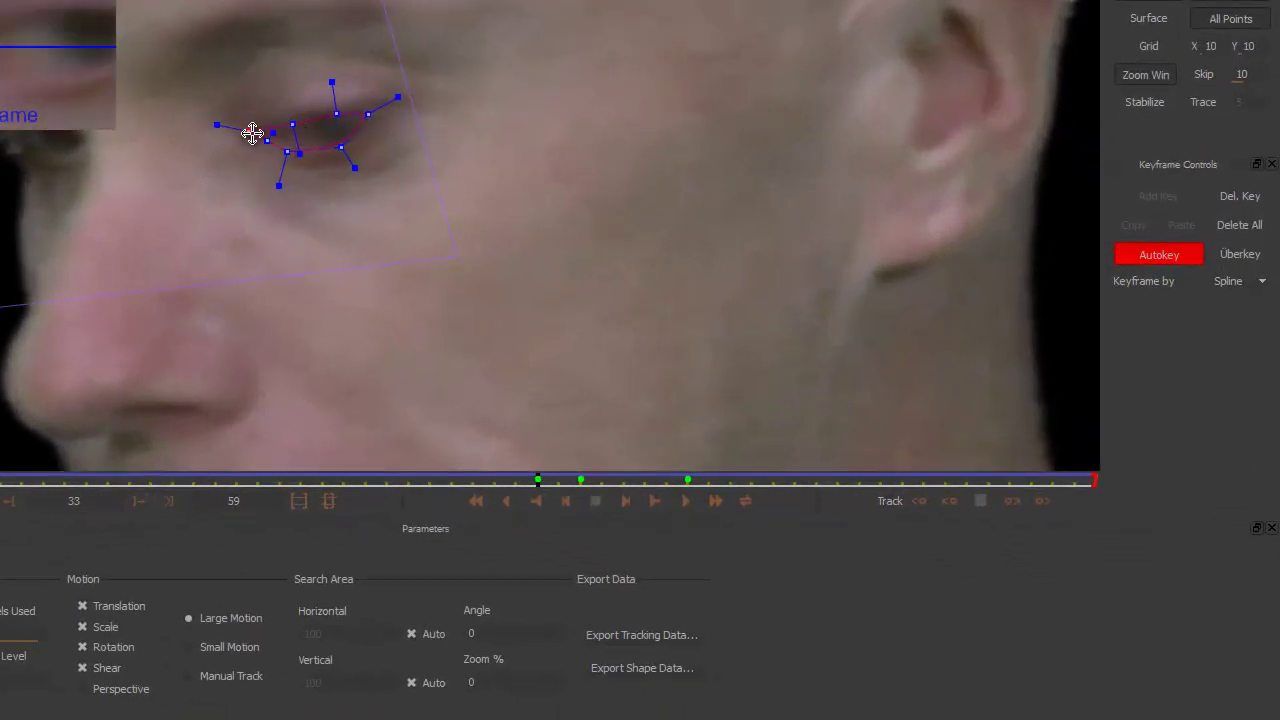
{"action": "mouse_move", "coordinate": [247, 125]}
{"action": "left_mouse_down"}
{"action": "mouse_move", "coordinate": [339, 146]}
{"action": "mouse_move", "coordinate": [383, 110]}
{"action": "left_mouse_up"}
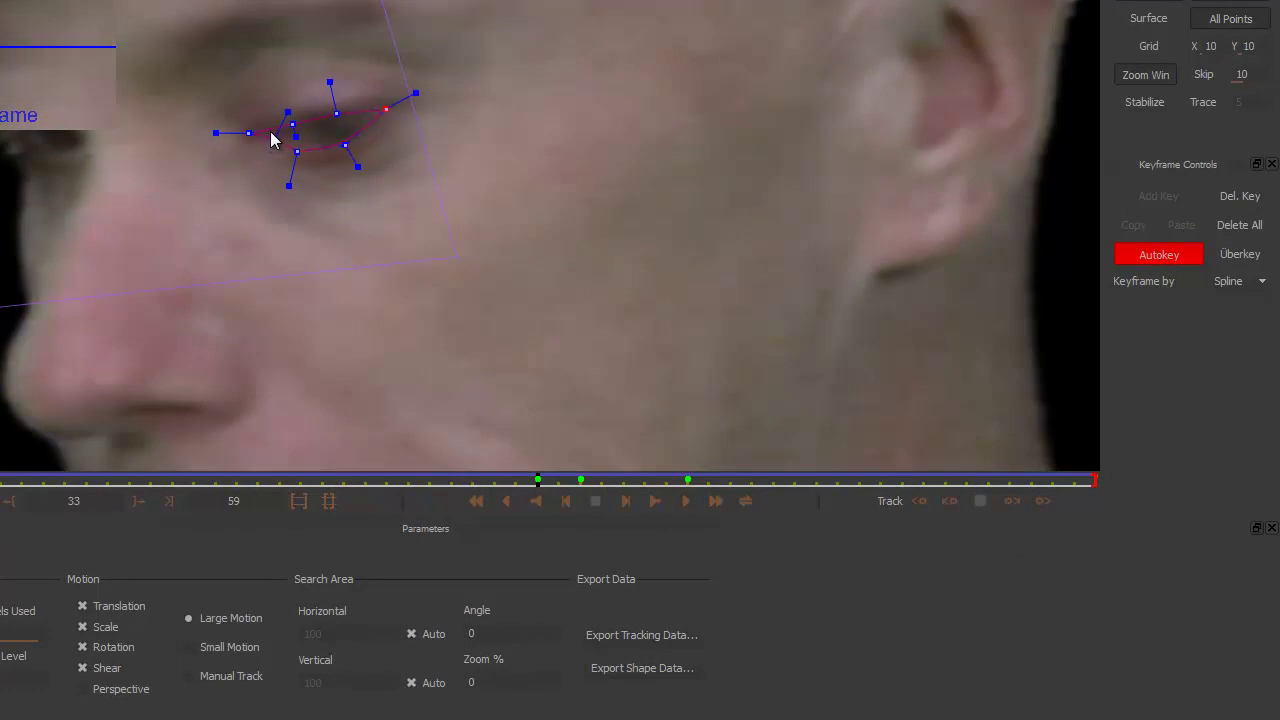
{"action": "left_click", "coordinate": [252, 158]}
{"action": "left_click_drag", "start_coordinate": [249, 133], "coordinate": [259, 128]}
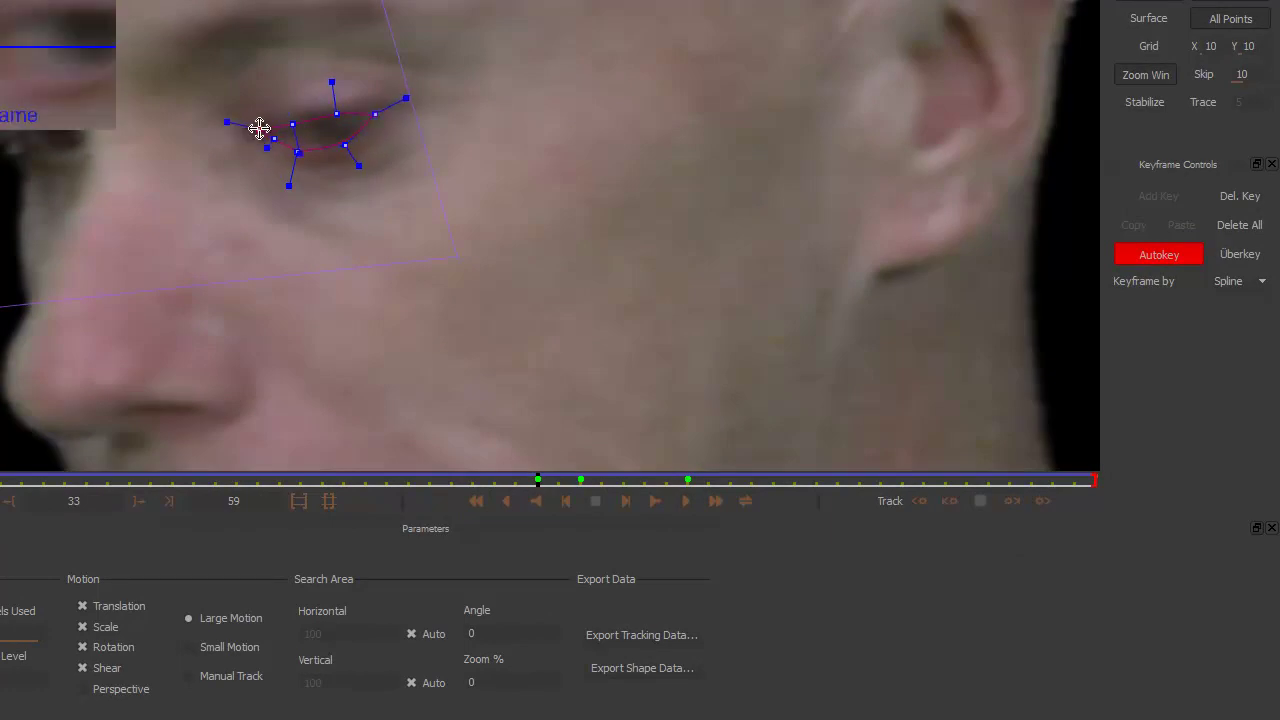
- Adjust the remaining lid points onto the lash line and track the spline forward
{"action": "left_click", "coordinate": [285, 125]}
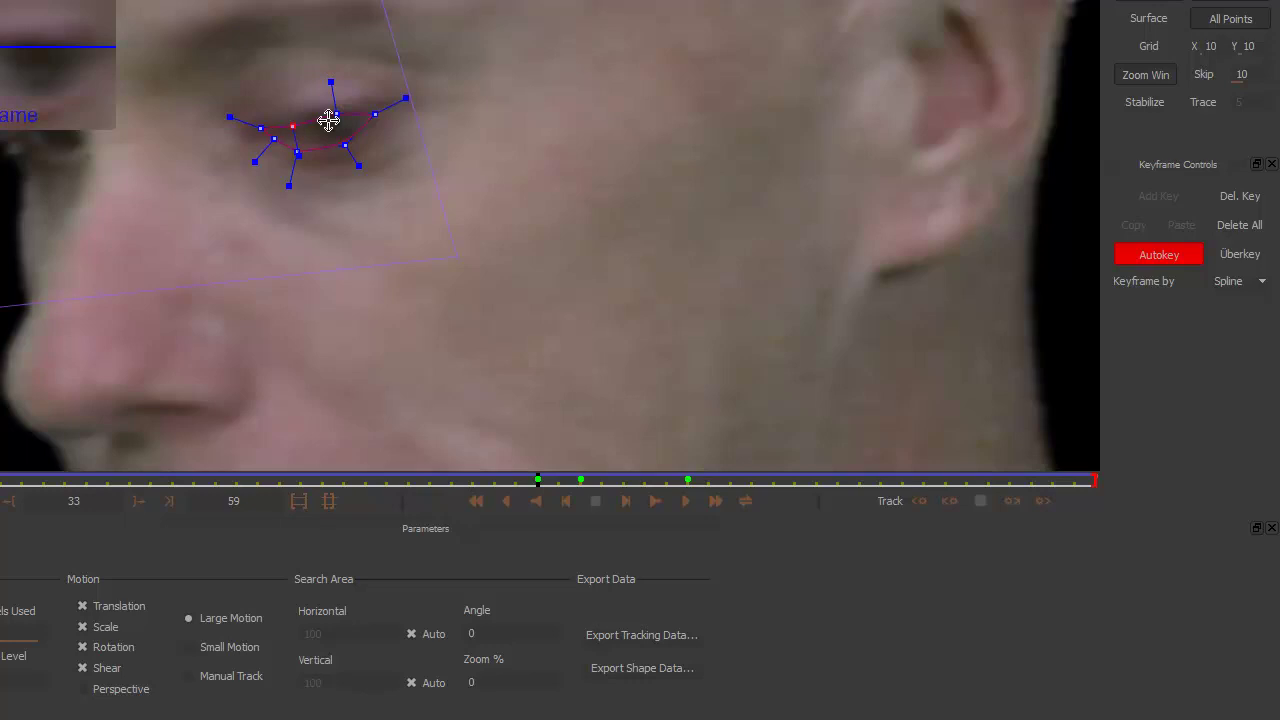
{"action": "left_click", "coordinate": [332, 121]}
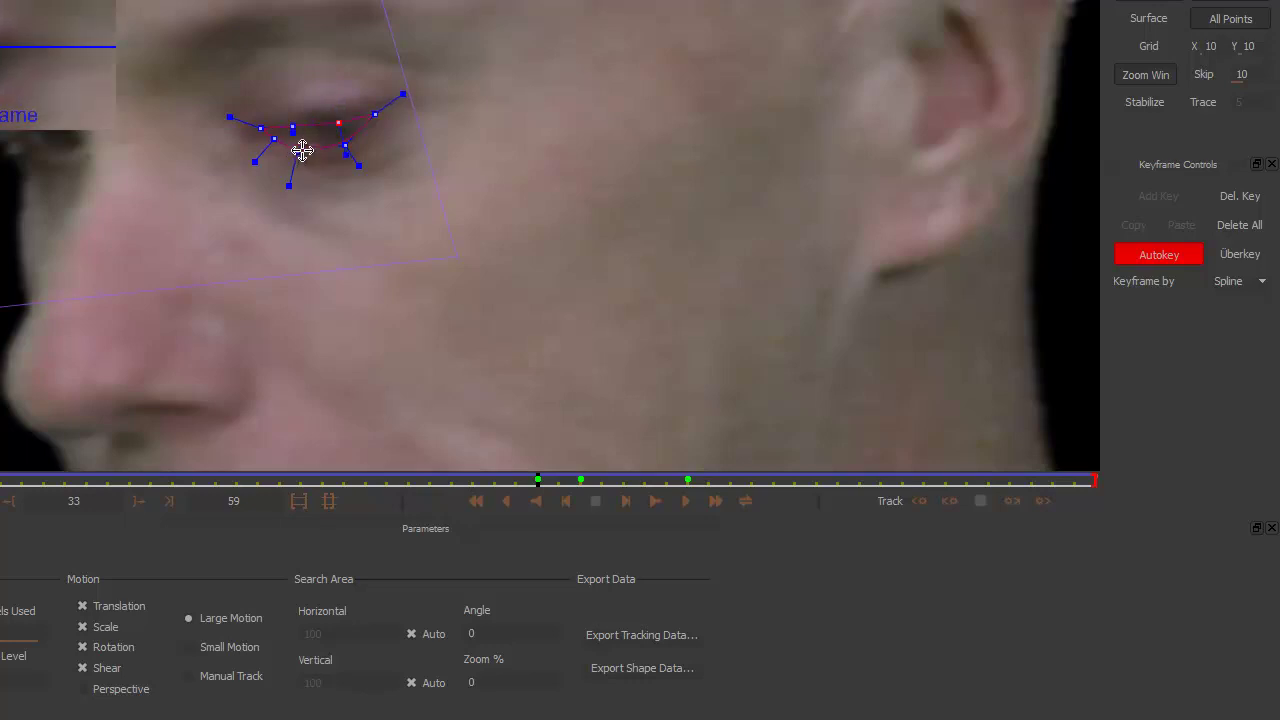
{"action": "left_click_drag", "start_coordinate": [298, 151], "coordinate": [303, 147]}
{"action": "key", "text": "t"}
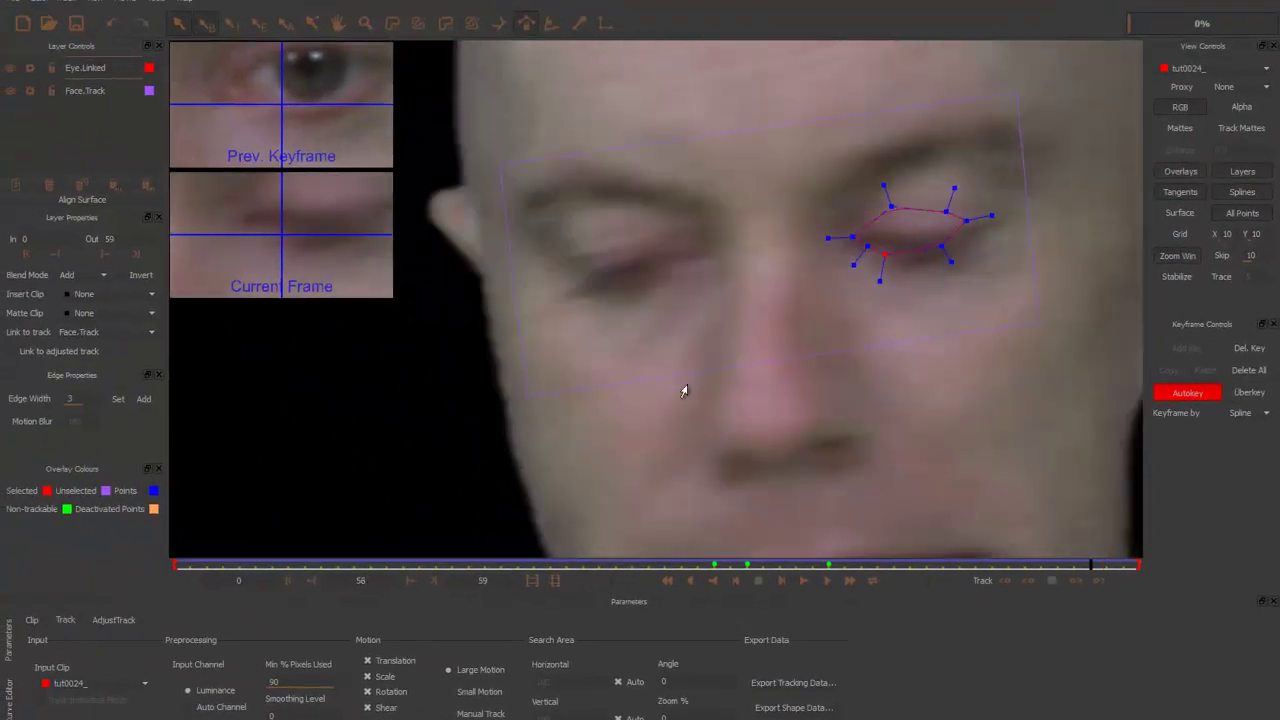
- Centre the eye in view and shift the whole eye spline up-left onto the eye at frame 54
{"action": "key", "text": "x"}
{"action": "left_click_drag", "start_coordinate": [895, 282], "coordinate": [770, 311]}
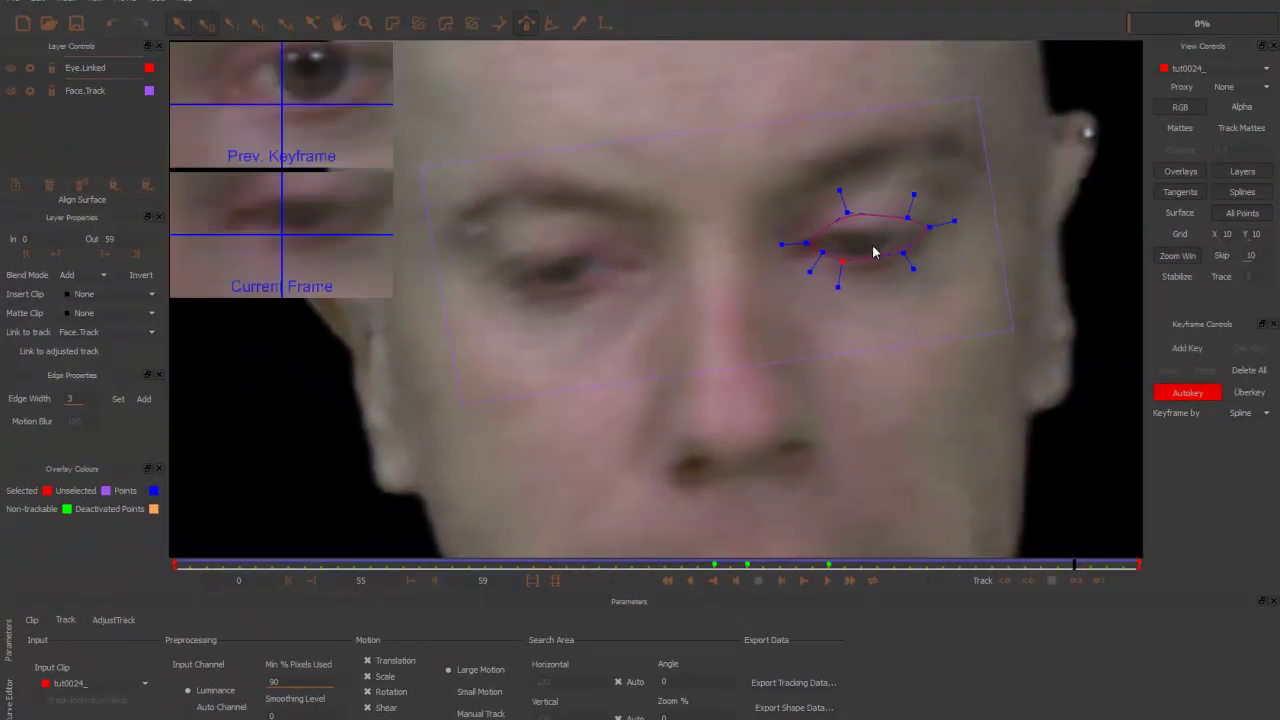
{"action": "left_click_drag", "start_coordinate": [954, 290], "coordinate": [737, 177]}
{"action": "key", "text": "Left"}
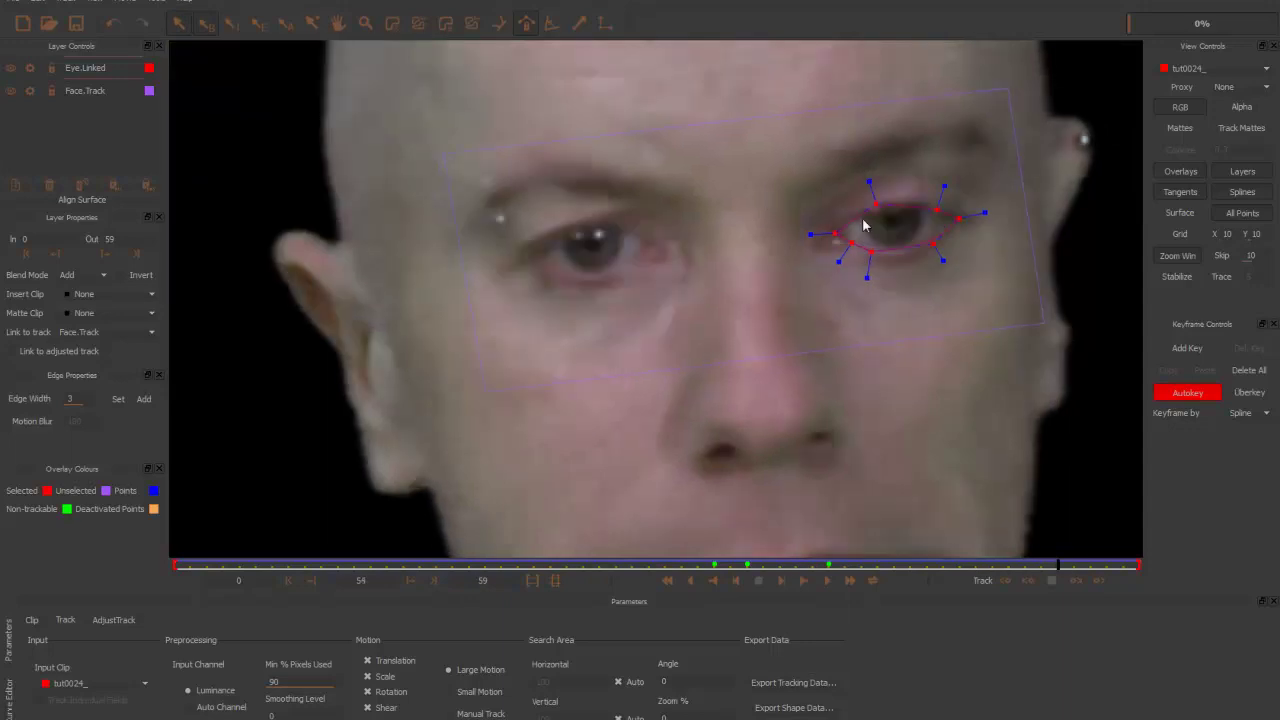
{"action": "left_click_drag", "start_coordinate": [872, 207], "coordinate": [868, 205]}
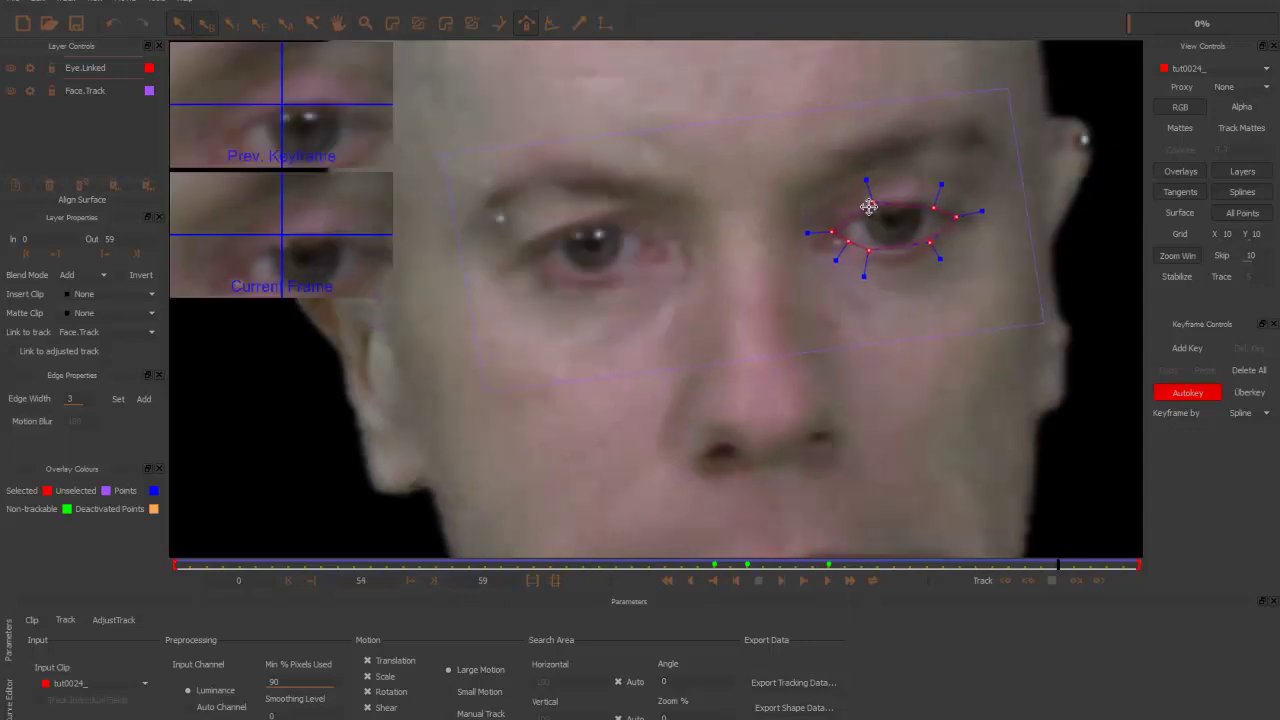
- At frame 55, pull the upper-lid points down and raise a lower-lid point to meet the closing lid
{"action": "key", "text": "Right"}
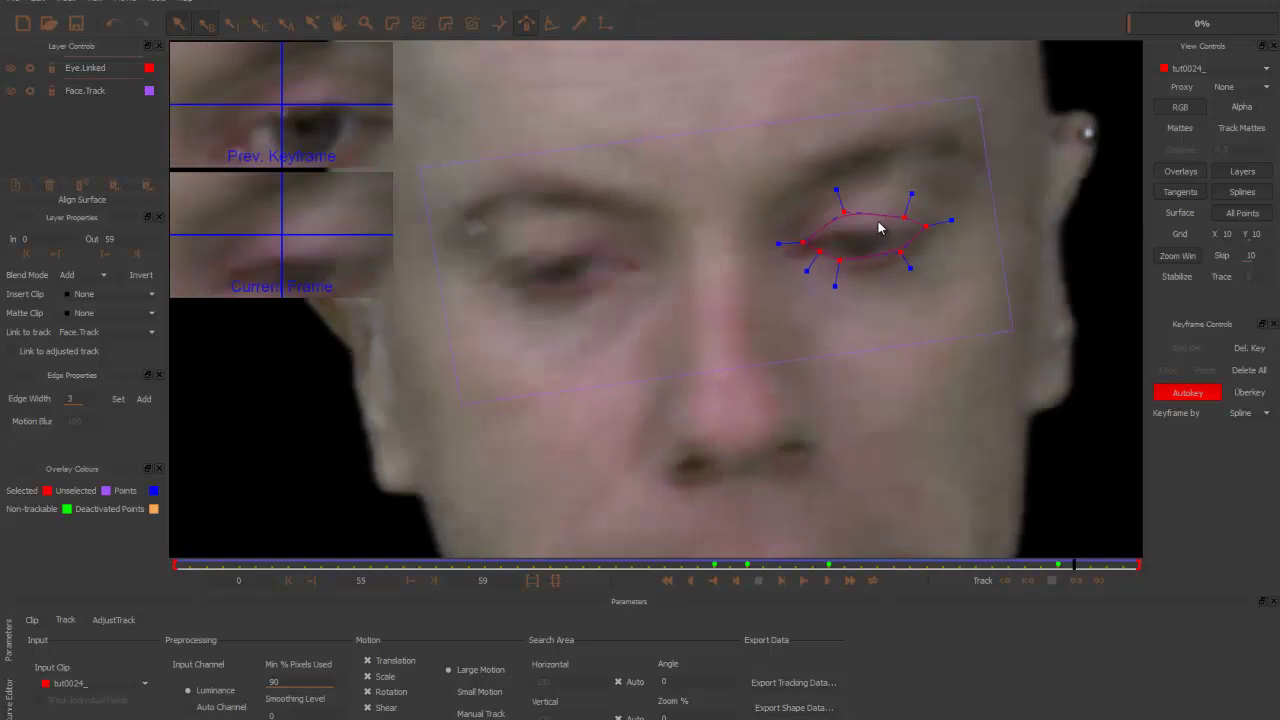
{"action": "left_click_drag", "start_coordinate": [840, 212], "coordinate": [845, 232]}
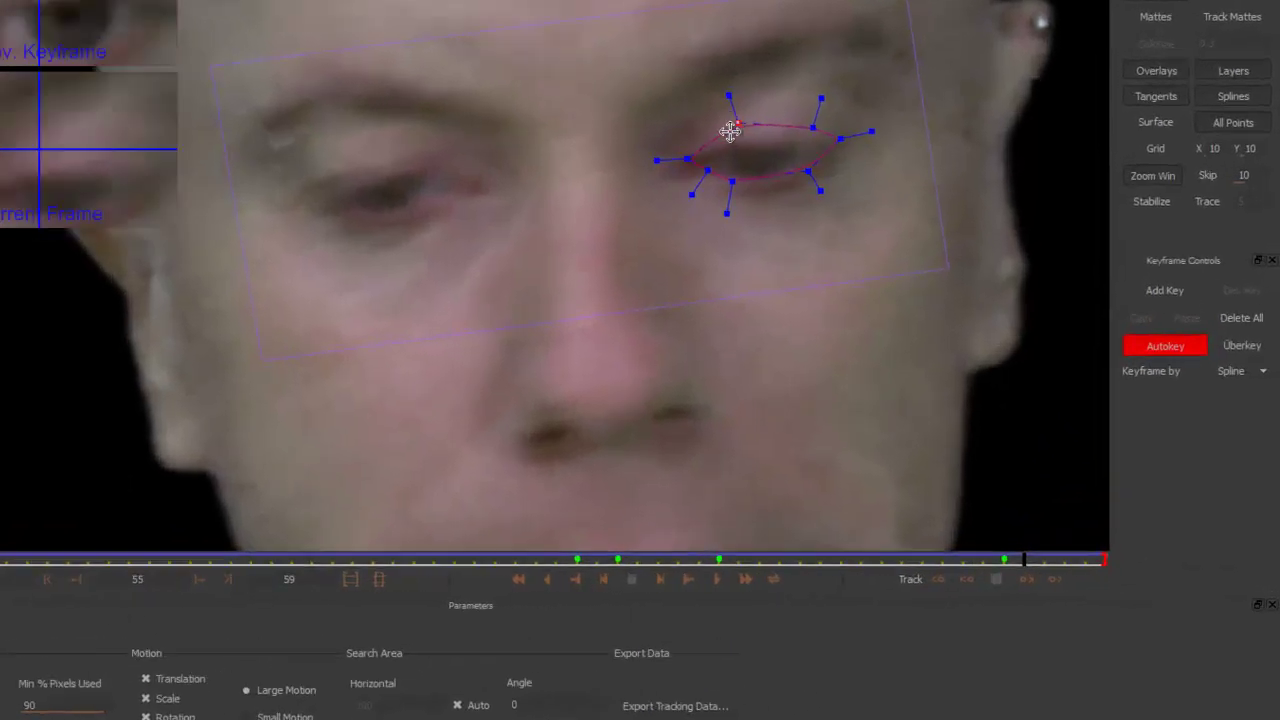
{"action": "mouse_move", "coordinate": [782, 103]}
{"action": "left_mouse_down"}
{"action": "mouse_move", "coordinate": [769, 123]}
{"action": "mouse_move", "coordinate": [809, 120]}
{"action": "mouse_move", "coordinate": [783, 136]}
{"action": "left_mouse_up"}
{"action": "mouse_move", "coordinate": [694, 162]}
{"action": "left_mouse_down"}
{"action": "mouse_move", "coordinate": [706, 156]}
{"action": "mouse_move", "coordinate": [663, 140]}
{"action": "left_mouse_up"}
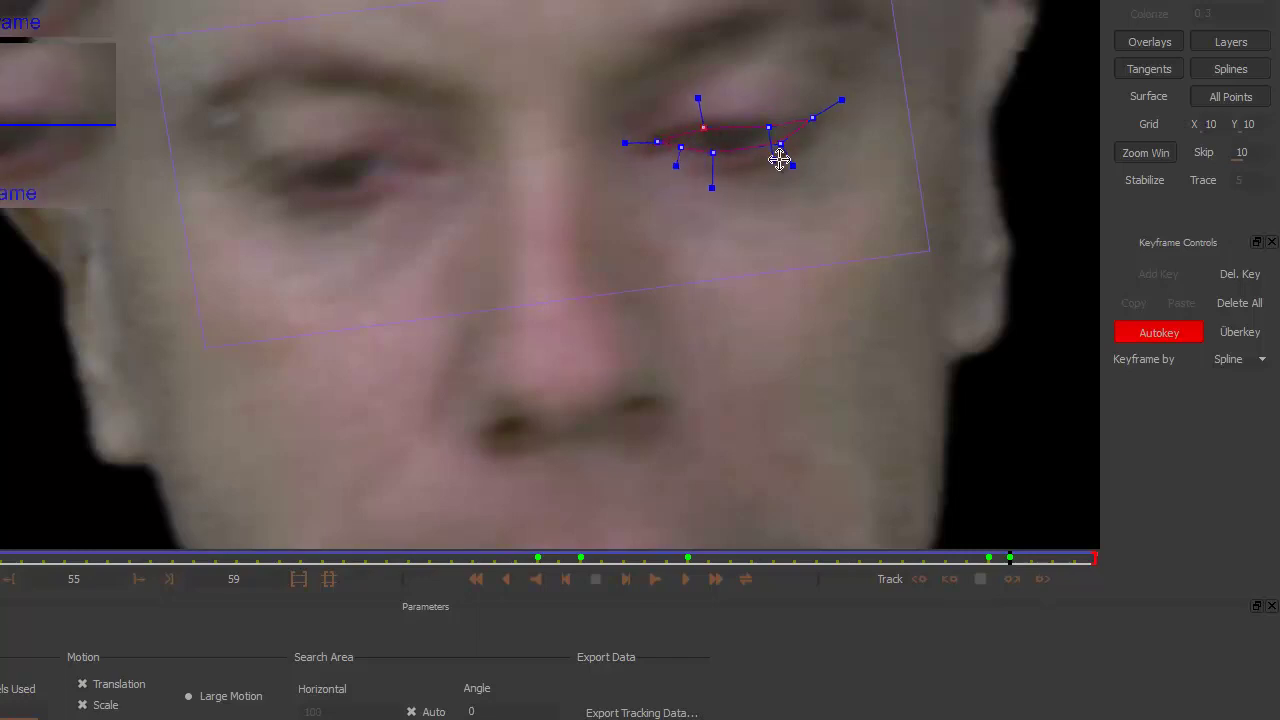
- At frame 57, move the whole eye spline right onto the closed eye
{"action": "key", "text": "Right"}
{"action": "key", "text": "Right"}
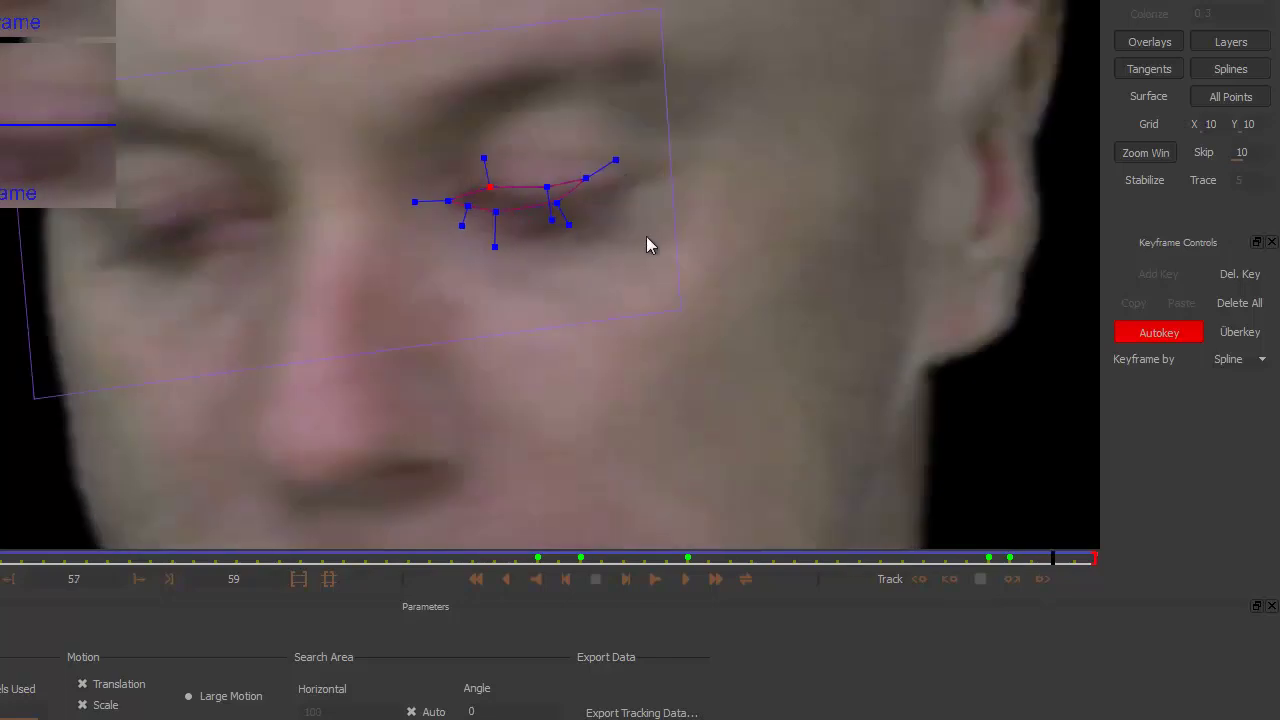
{"action": "left_click_drag", "start_coordinate": [643, 239], "coordinate": [409, 113]}
{"action": "mouse_move", "coordinate": [585, 178]}
{"action": "left_mouse_down"}
{"action": "mouse_move", "coordinate": [626, 195]}
{"action": "mouse_move", "coordinate": [584, 208]}
{"action": "mouse_move", "coordinate": [520, 200]}
{"action": "left_mouse_up"}
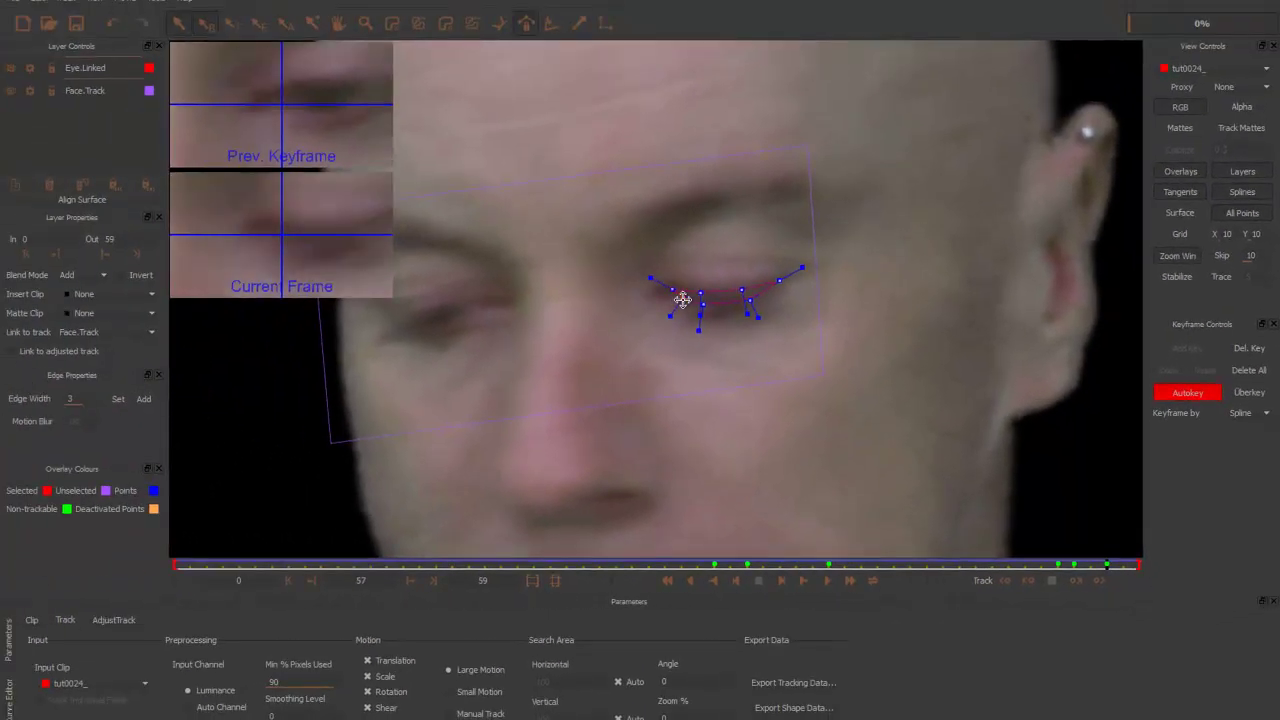
{"action": "left_click_drag", "start_coordinate": [782, 284], "coordinate": [783, 284]}
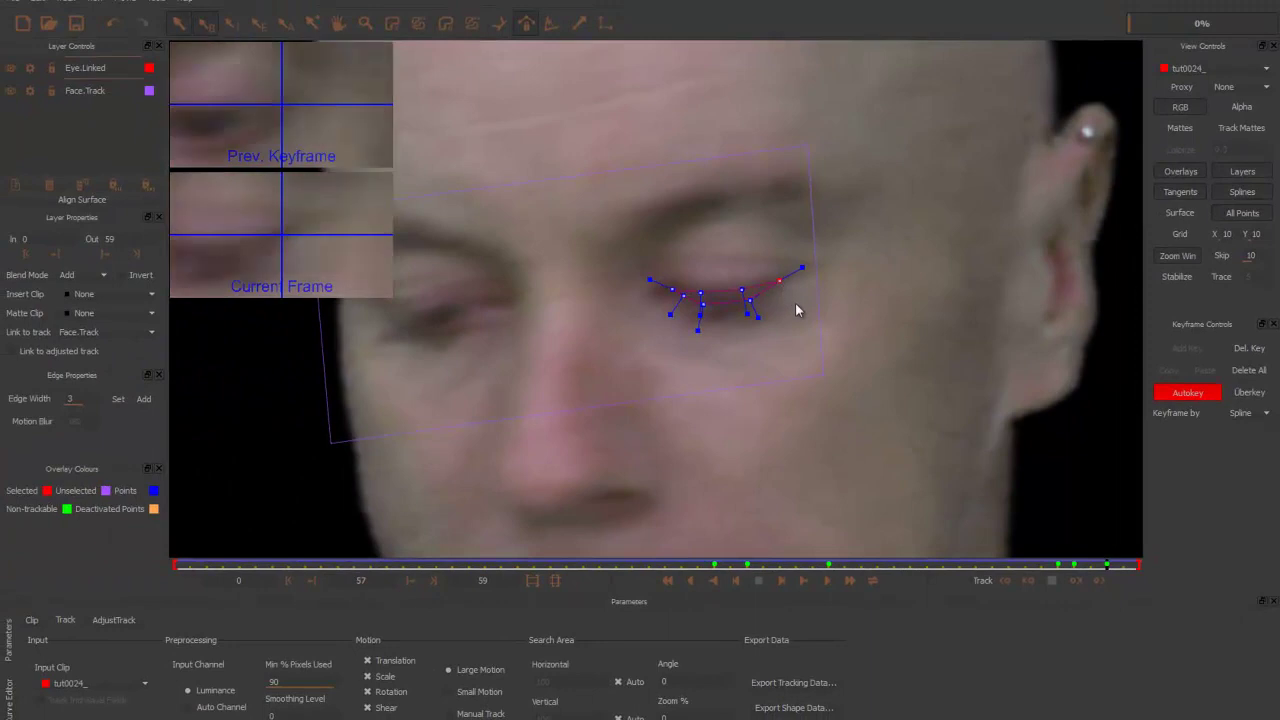
- Select the whole spline at the last frame, 59, then pan and zoom out to review the fit
{"action": "key", "text": "End"}
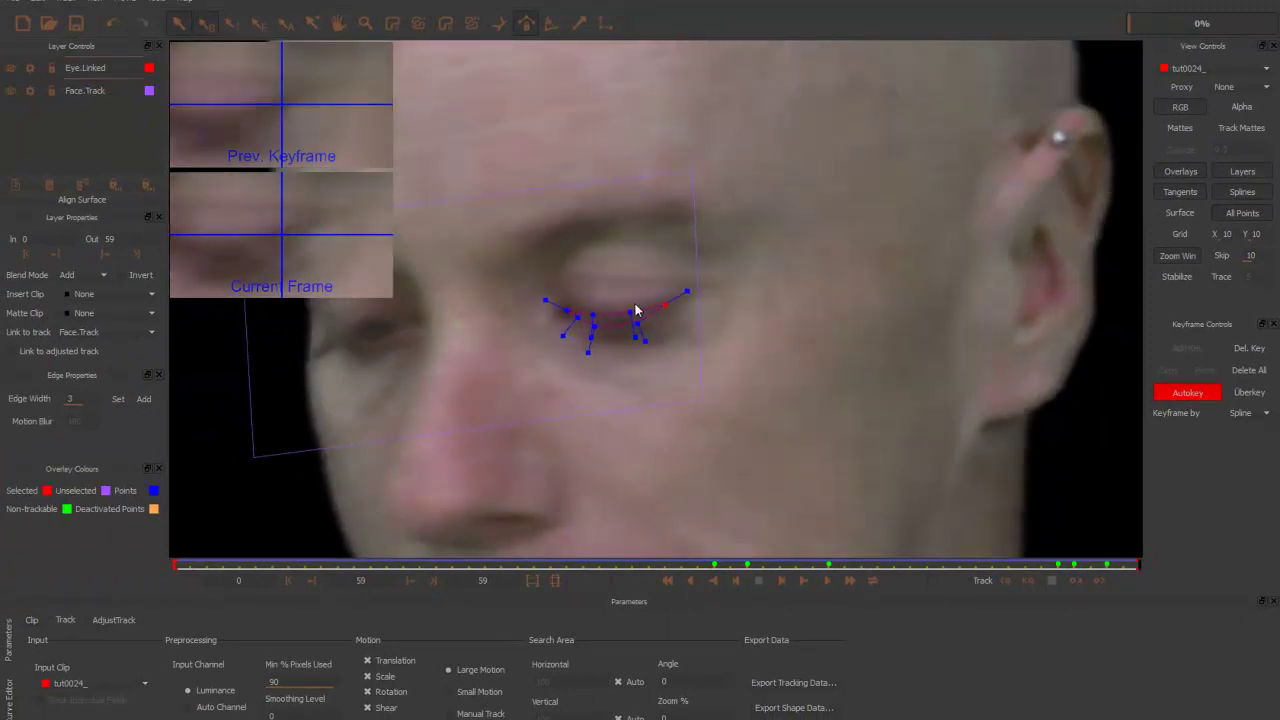
{"action": "mouse_move", "coordinate": [674, 347]}
{"action": "left_mouse_down"}
{"action": "mouse_move", "coordinate": [543, 272]}
{"action": "mouse_move", "coordinate": [571, 311]}
{"action": "left_mouse_up"}
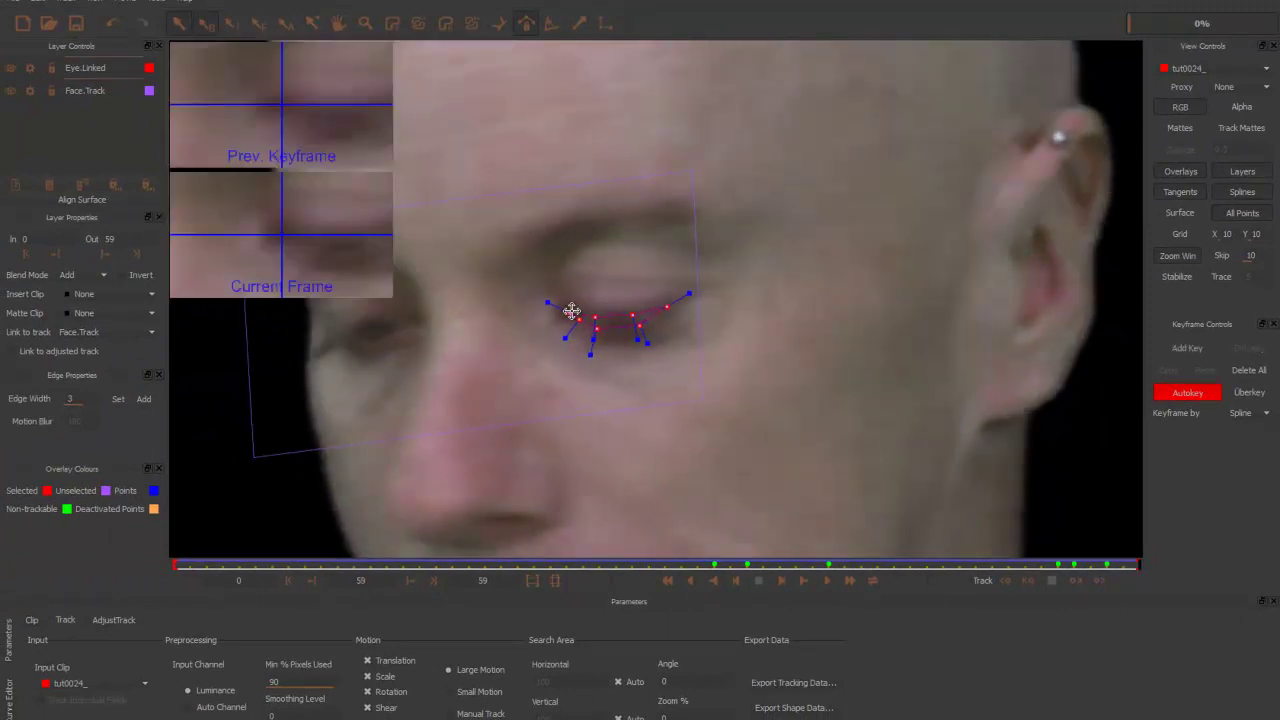
{"action": "key", "text": "z"}
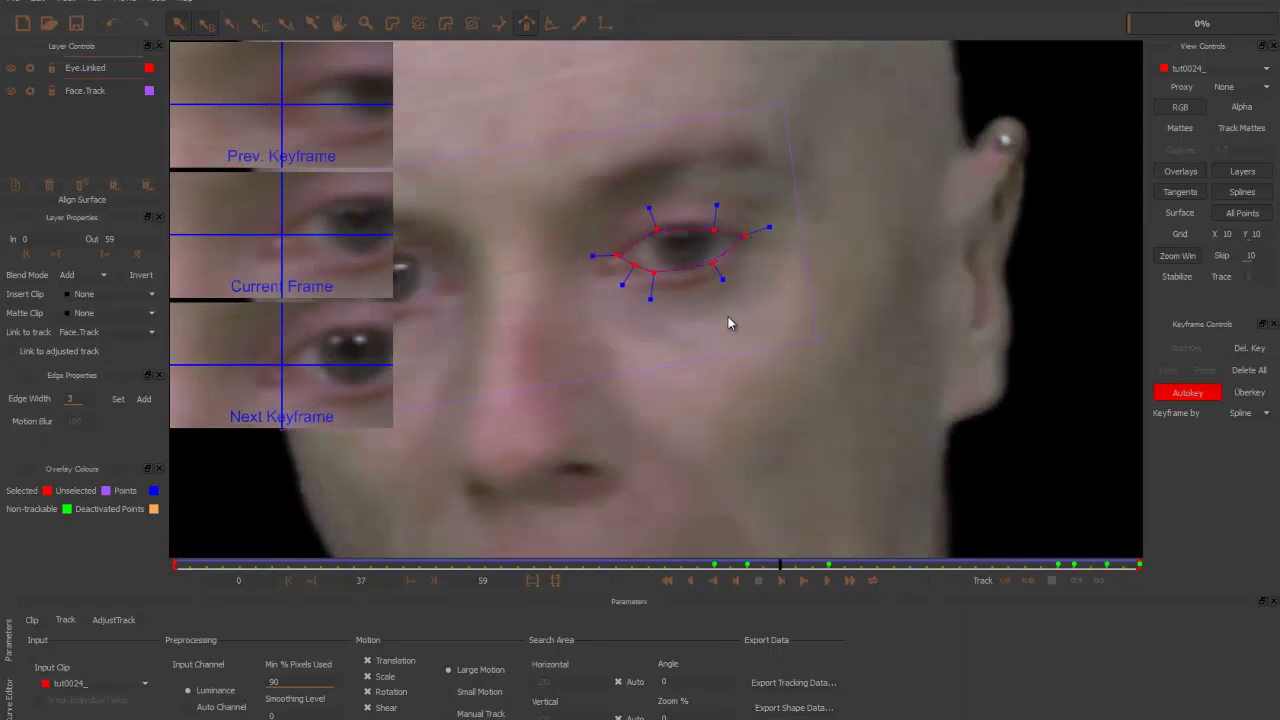
{"action": "key", "text": "x"}
{"action": "left_click_drag", "start_coordinate": [582, 300], "coordinate": [613, 302]}
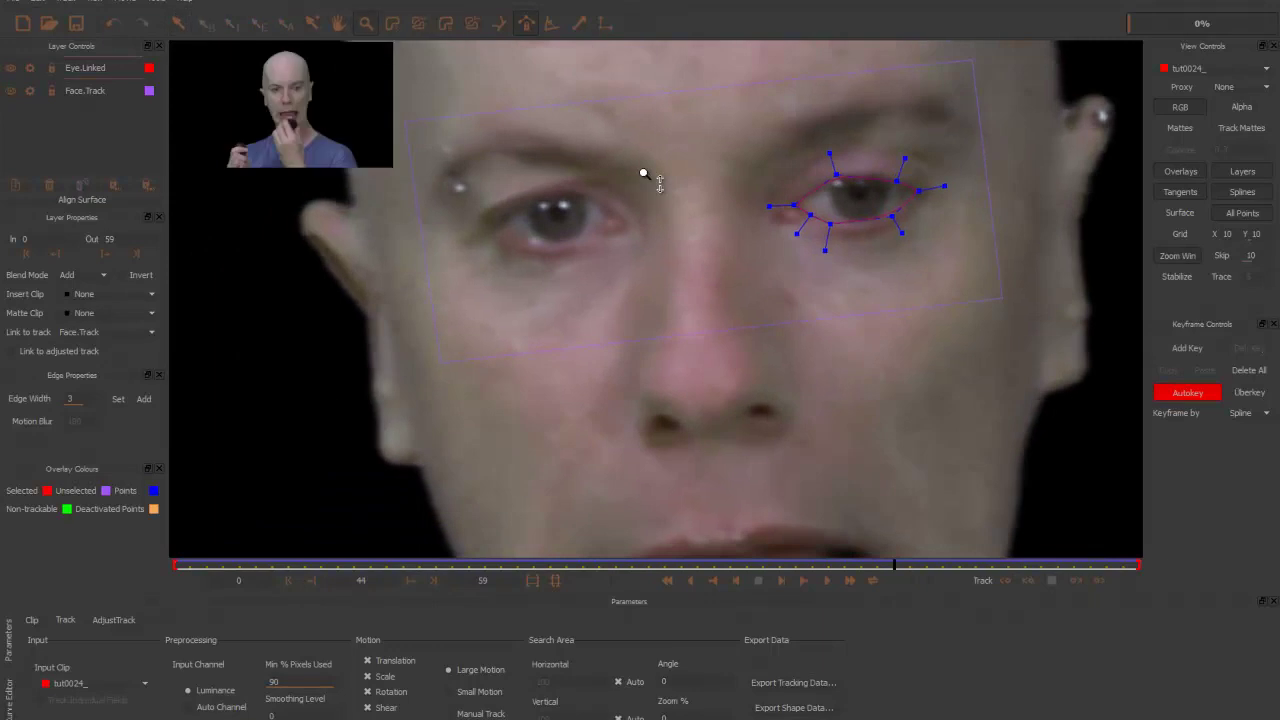
{"action": "scroll", "coordinate": [665, 330], "scroll_direction": "down", "scroll_amount": 3}
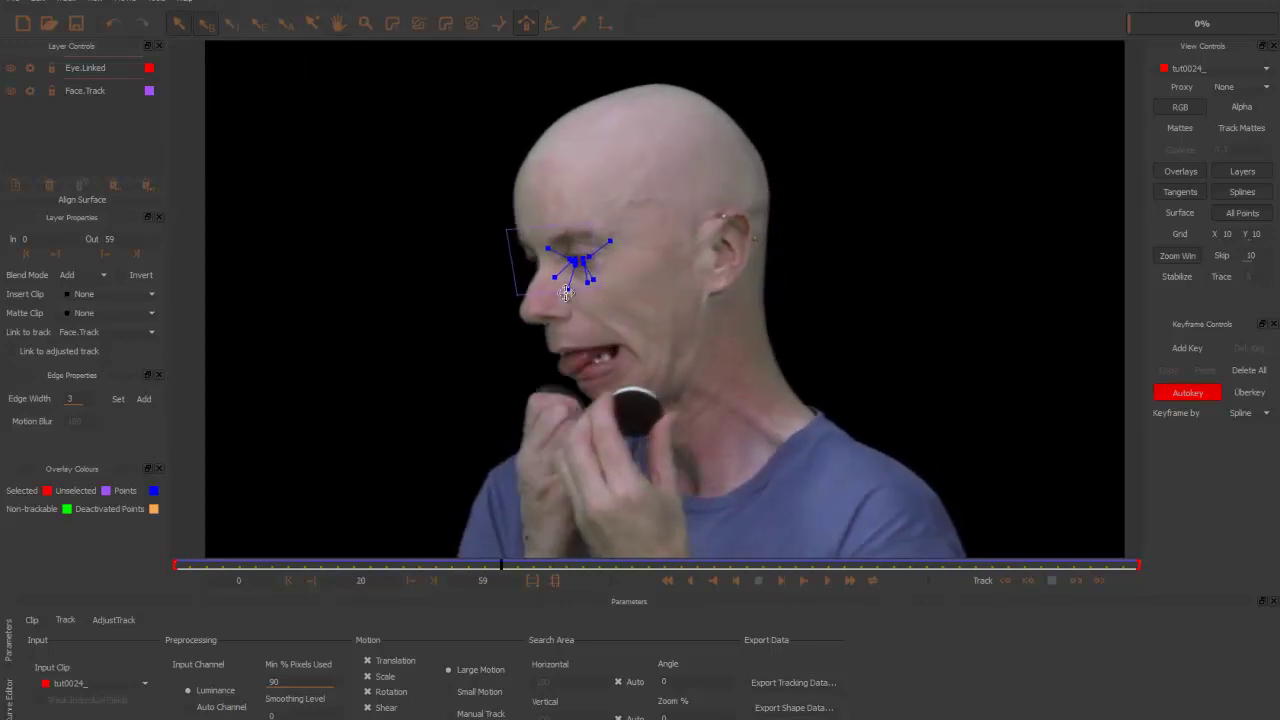
- Zoom in on the eye and lift the upper-right spline point onto the upper eyelid at frame 24
{"action": "key", "text": "z"}
{"action": "mouse_move", "coordinate": [596, 285]}
{"action": "left_mouse_down"}
{"action": "mouse_move", "coordinate": [564, 190]}
{"action": "mouse_move", "coordinate": [628, 277]}
{"action": "mouse_move", "coordinate": [671, 251]}
{"action": "mouse_move", "coordinate": [588, 248]}
{"action": "mouse_move", "coordinate": [585, 270]}
{"action": "mouse_move", "coordinate": [631, 274]}
{"action": "left_mouse_up"}
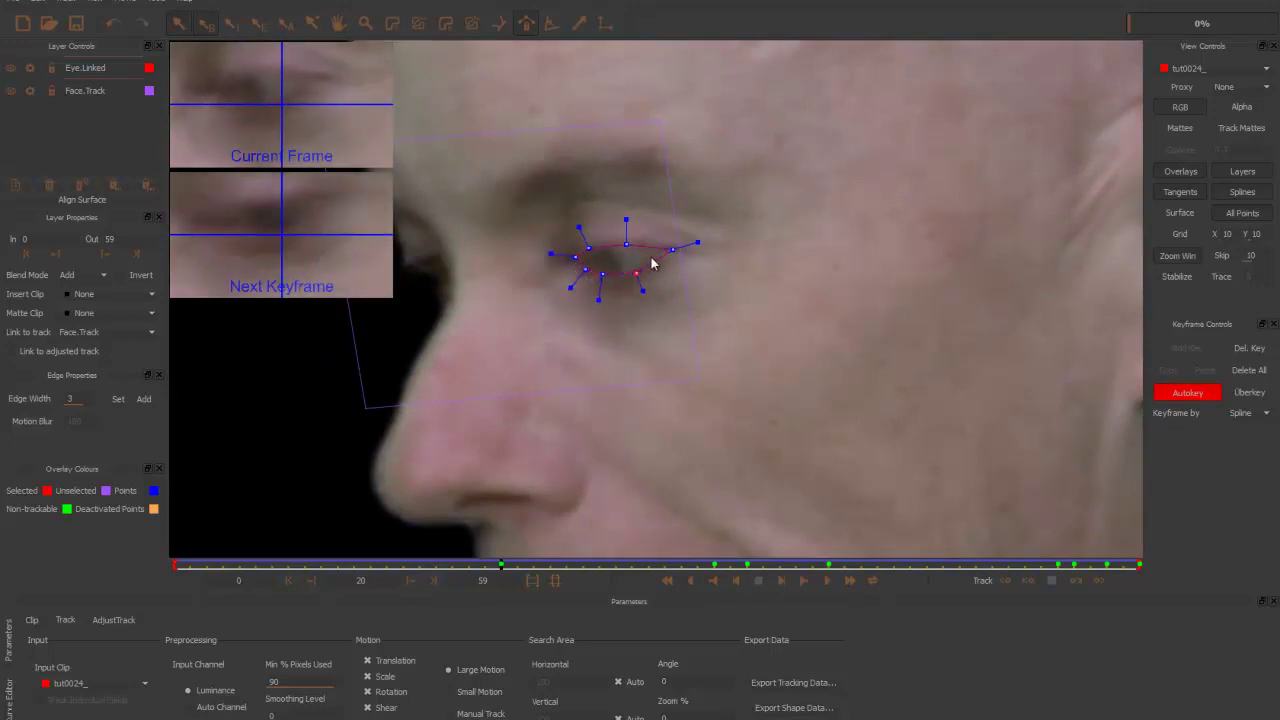
{"action": "left_click", "coordinate": [667, 251]}
{"action": "key", "text": "Right"}
{"action": "key", "text": "Right"}
{"action": "key", "text": "Right"}
{"action": "mouse_move", "coordinate": [612, 256]}
{"action": "left_mouse_down"}
{"action": "mouse_move", "coordinate": [610, 243]}
{"action": "mouse_move", "coordinate": [569, 251]}
{"action": "mouse_move", "coordinate": [614, 281]}
{"action": "mouse_move", "coordinate": [658, 253]}
{"action": "left_mouse_up"}
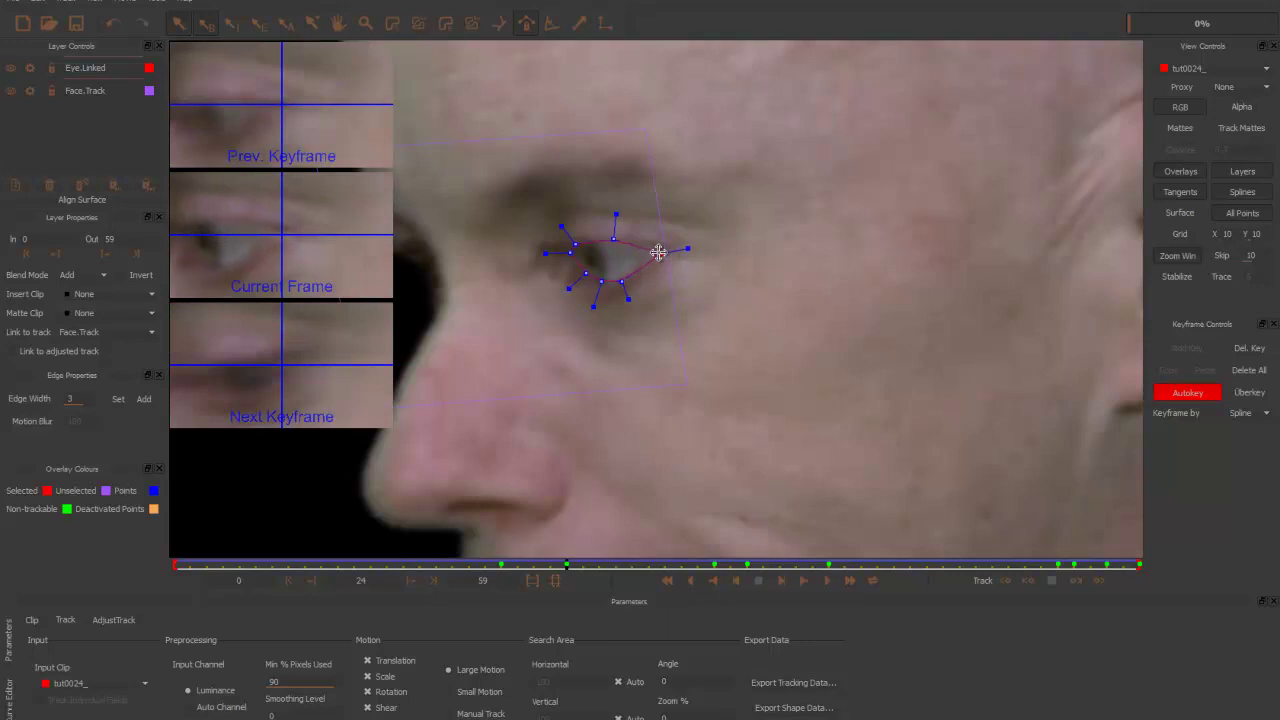
- At frame 27, move the inner eye-corner point into place on the eye
{"action": "key", "text": "Right"}
{"action": "key", "text": "Right"}
{"action": "key", "text": "Right"}
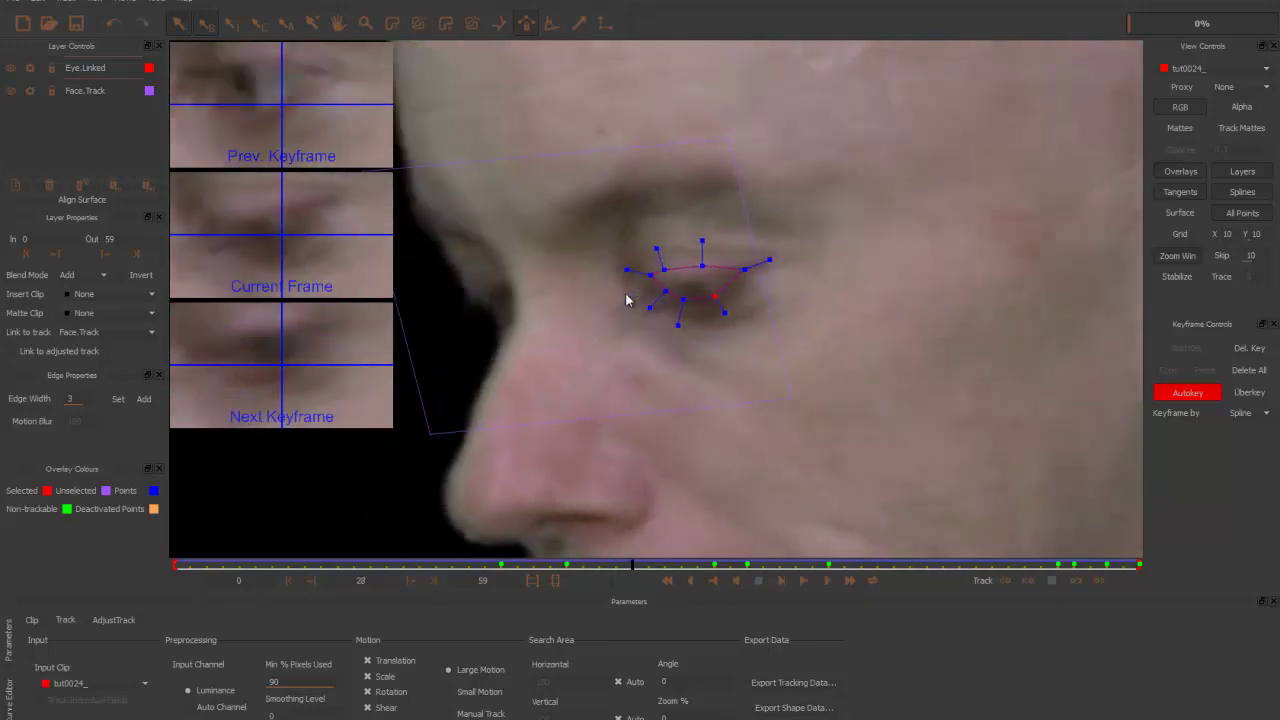
{"action": "key", "text": "Left"}
{"action": "mouse_move", "coordinate": [609, 271]}
{"action": "left_mouse_down"}
{"action": "mouse_move", "coordinate": [646, 288]}
{"action": "mouse_move", "coordinate": [718, 272]}
{"action": "left_mouse_up"}
{"action": "left_click_drag", "start_coordinate": [630, 280], "coordinate": [637, 283]}
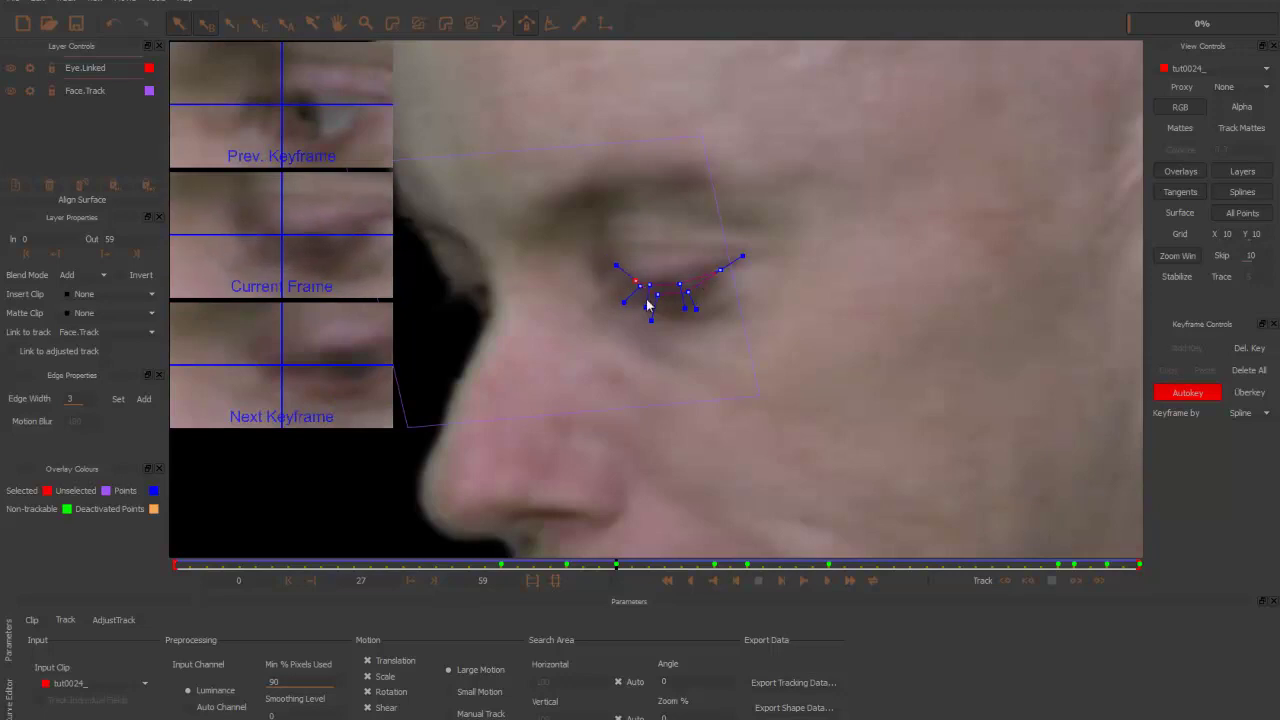
- Step through the blink, reshape the spline's left corner to fit the eyelid, then play to check
{"action": "key", "text": "Right"}
{"action": "key", "text": "Right"}
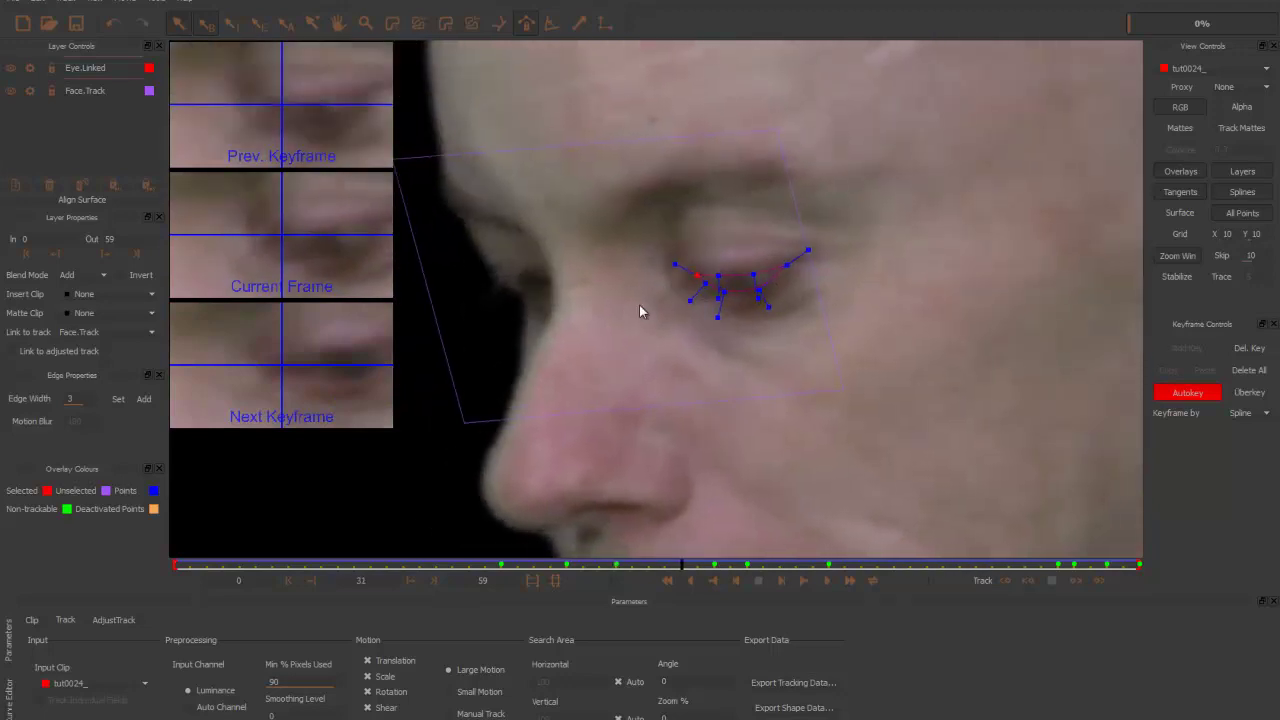
{"action": "key", "text": "Right"}
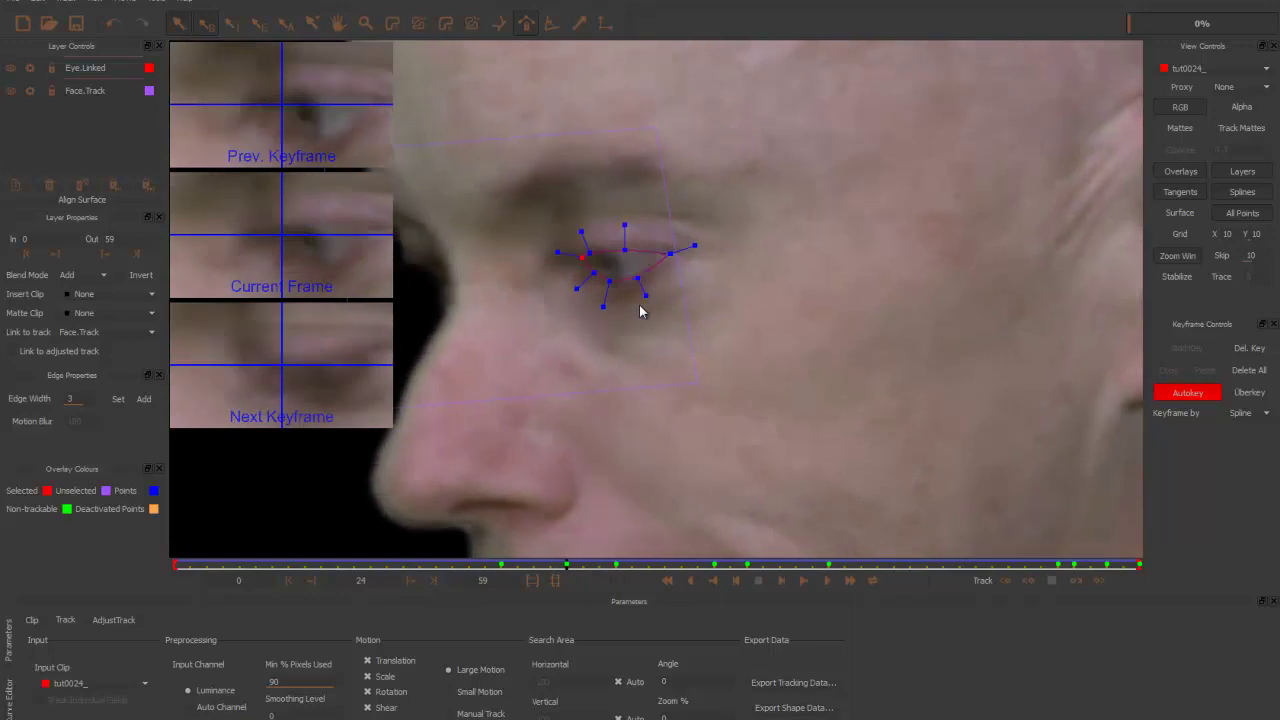
{"action": "key", "text": "Right"}
{"action": "key", "text": "Right"}
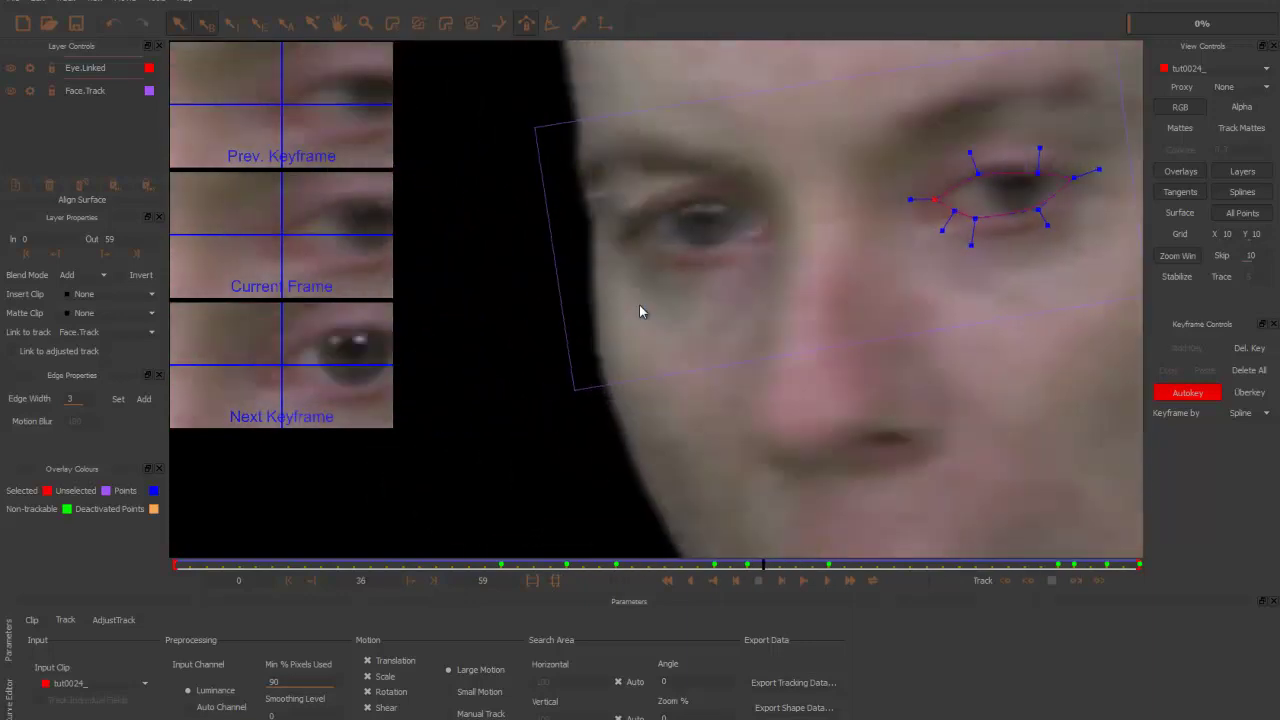
{"action": "key", "text": "Right"}
{"action": "key", "text": "Left"}
{"action": "key", "text": "Left"}
{"action": "key", "text": "Left"}
{"action": "key", "text": "Left"}
{"action": "key", "text": "Left"}
{"action": "key", "text": "Left"}
{"action": "key", "text": "Left"}
{"action": "key", "text": "Left"}
{"action": "key", "text": "Left"}
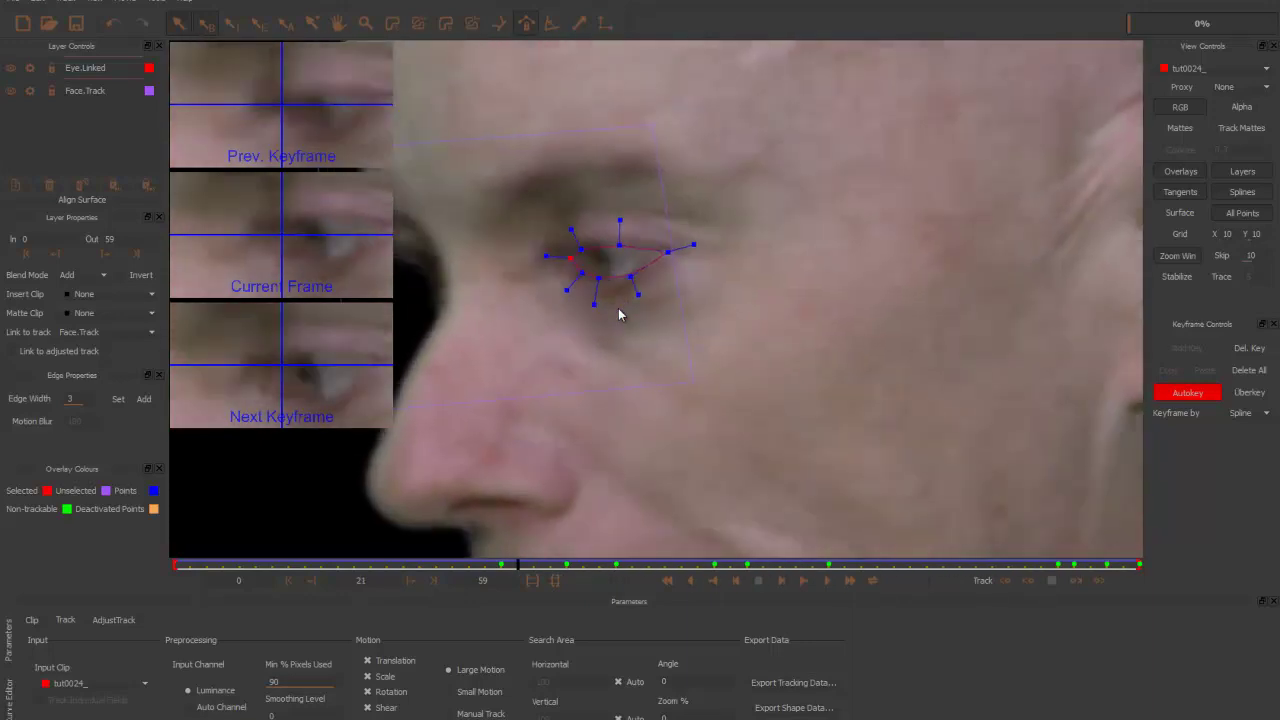
{"action": "key", "text": "Left"}
{"action": "key", "text": "Left"}
{"action": "key", "text": "Left"}
{"action": "key", "text": "Left"}
{"action": "key", "text": "Left"}
{"action": "key", "text": "Left"}
{"action": "mouse_move", "coordinate": [602, 266]}
{"action": "left_mouse_down"}
{"action": "mouse_move", "coordinate": [603, 250]}
{"action": "mouse_move", "coordinate": [633, 284]}
{"action": "mouse_move", "coordinate": [643, 245]}
{"action": "mouse_move", "coordinate": [709, 254]}
{"action": "left_mouse_up"}
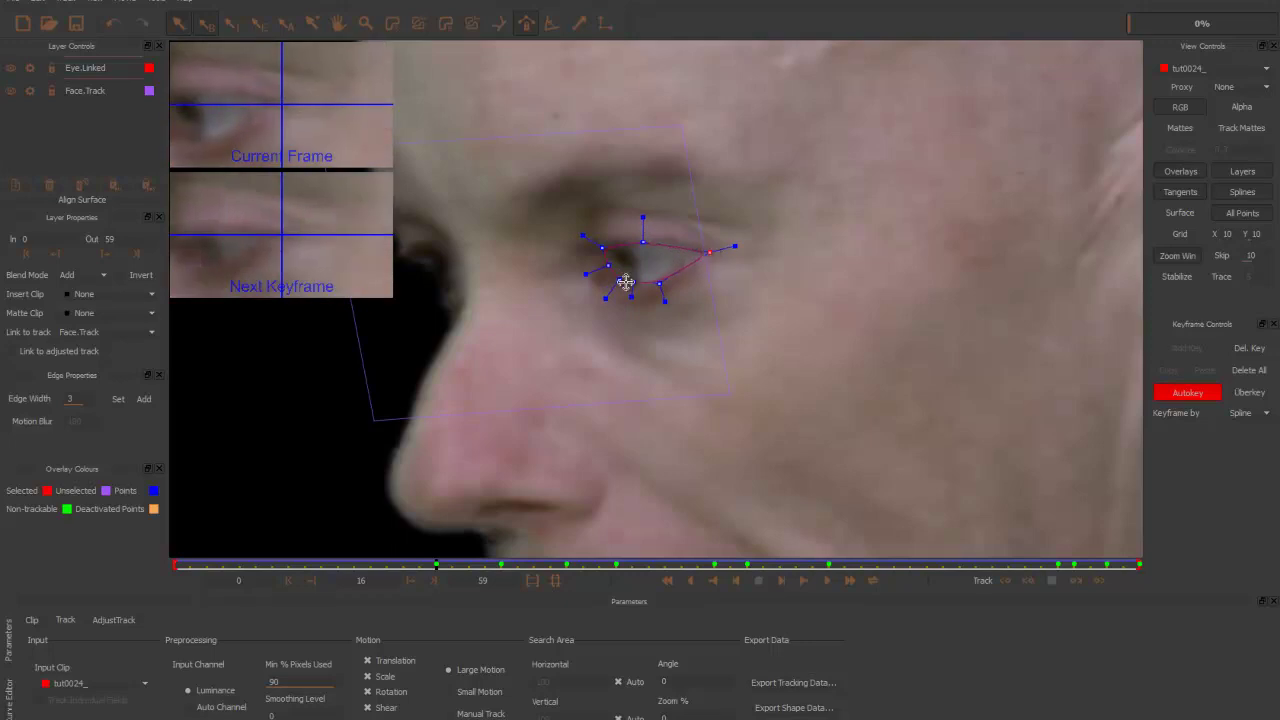
{"action": "left_click", "coordinate": [627, 281]}
{"action": "key", "text": "space"}
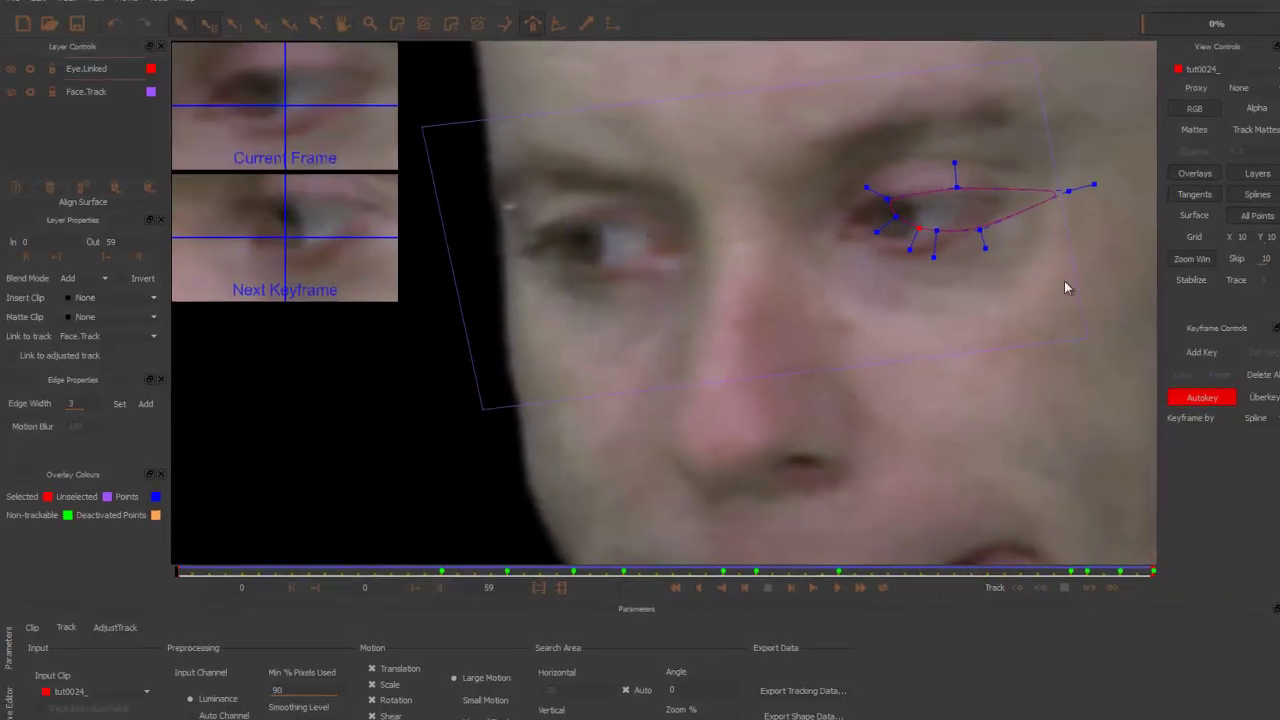
- Move the whole eye spline up and drag its top, right-corner and lower-right points onto the eyelids
{"action": "left_click_drag", "start_coordinate": [1064, 287], "coordinate": [864, 148]}
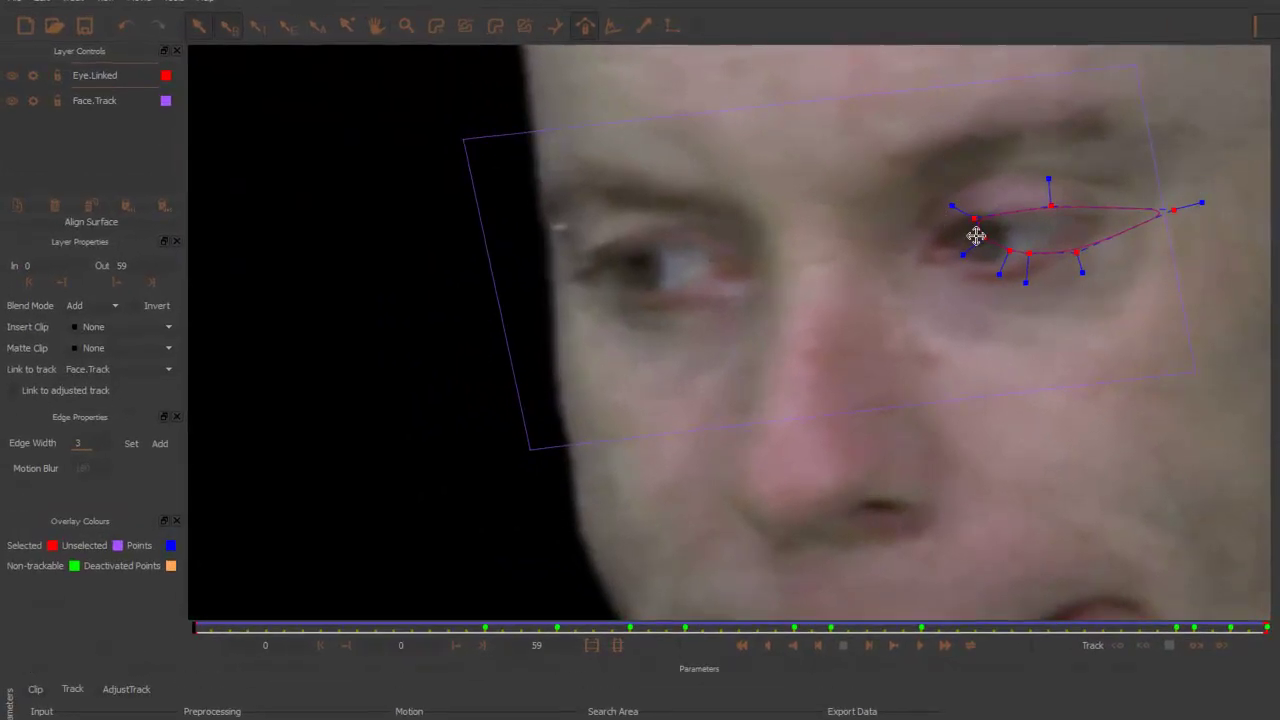
{"action": "left_click_drag", "start_coordinate": [948, 239], "coordinate": [946, 234]}
{"action": "left_click_drag", "start_coordinate": [1020, 220], "coordinate": [996, 216]}
{"action": "left_click_drag", "start_coordinate": [1145, 221], "coordinate": [1082, 217]}
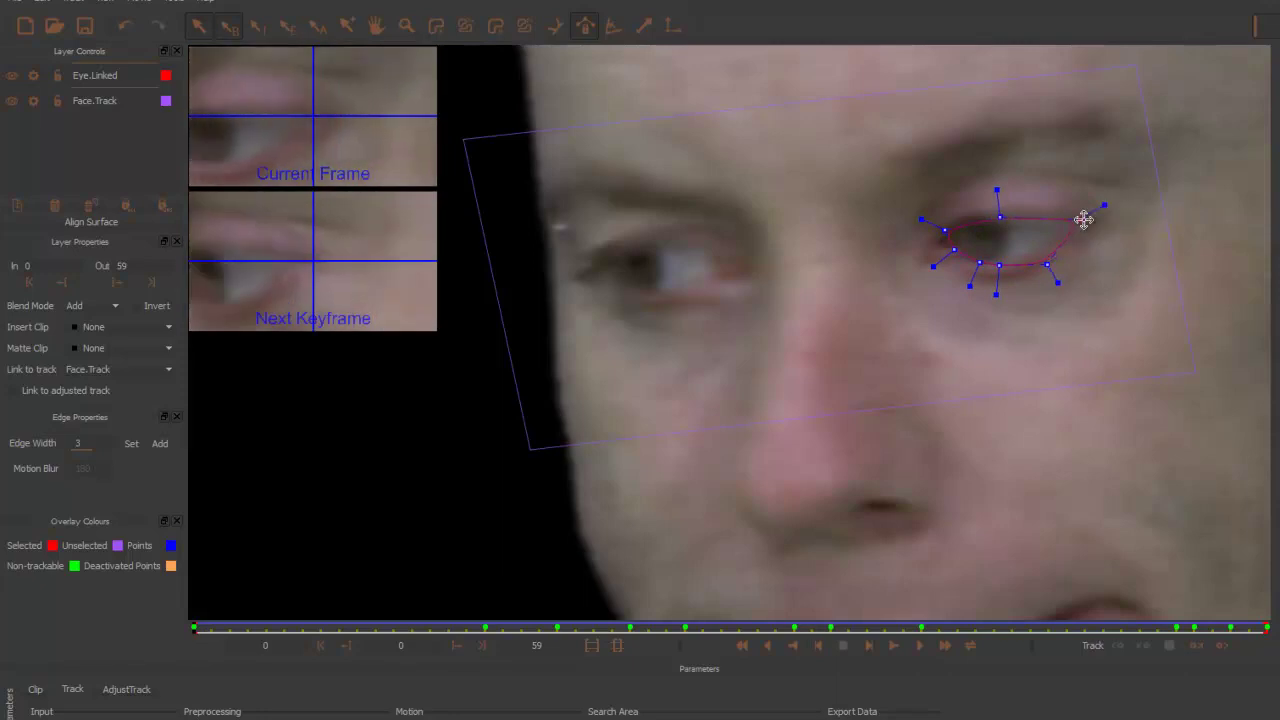
{"action": "mouse_move", "coordinate": [1047, 264]}
{"action": "left_mouse_down"}
{"action": "mouse_move", "coordinate": [1044, 247]}
{"action": "mouse_move", "coordinate": [986, 260]}
{"action": "mouse_move", "coordinate": [946, 236]}
{"action": "mouse_move", "coordinate": [1005, 217]}
{"action": "mouse_move", "coordinate": [948, 237]}
{"action": "left_mouse_up"}
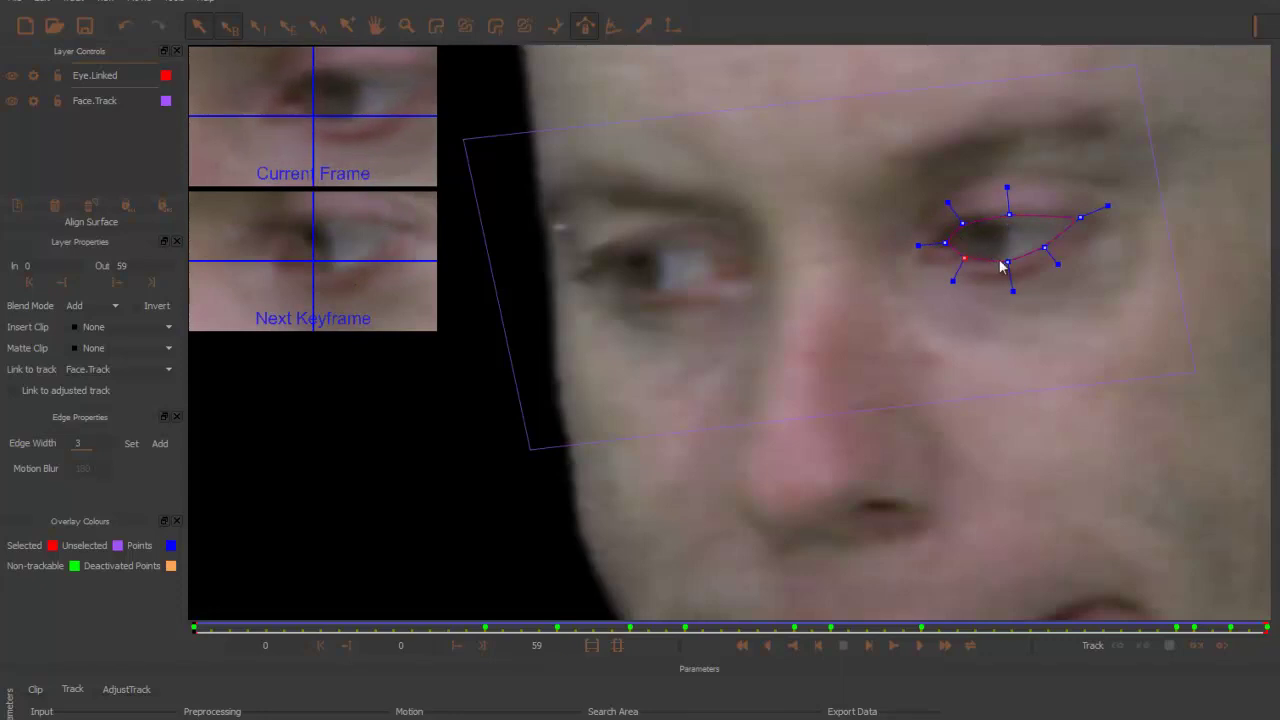
- Fine-tune the lower point and the corner's curve handle, then play forward to check the fit
{"action": "left_click_drag", "start_coordinate": [1007, 262], "coordinate": [1003, 262]}
{"action": "left_click", "coordinate": [1044, 247]}
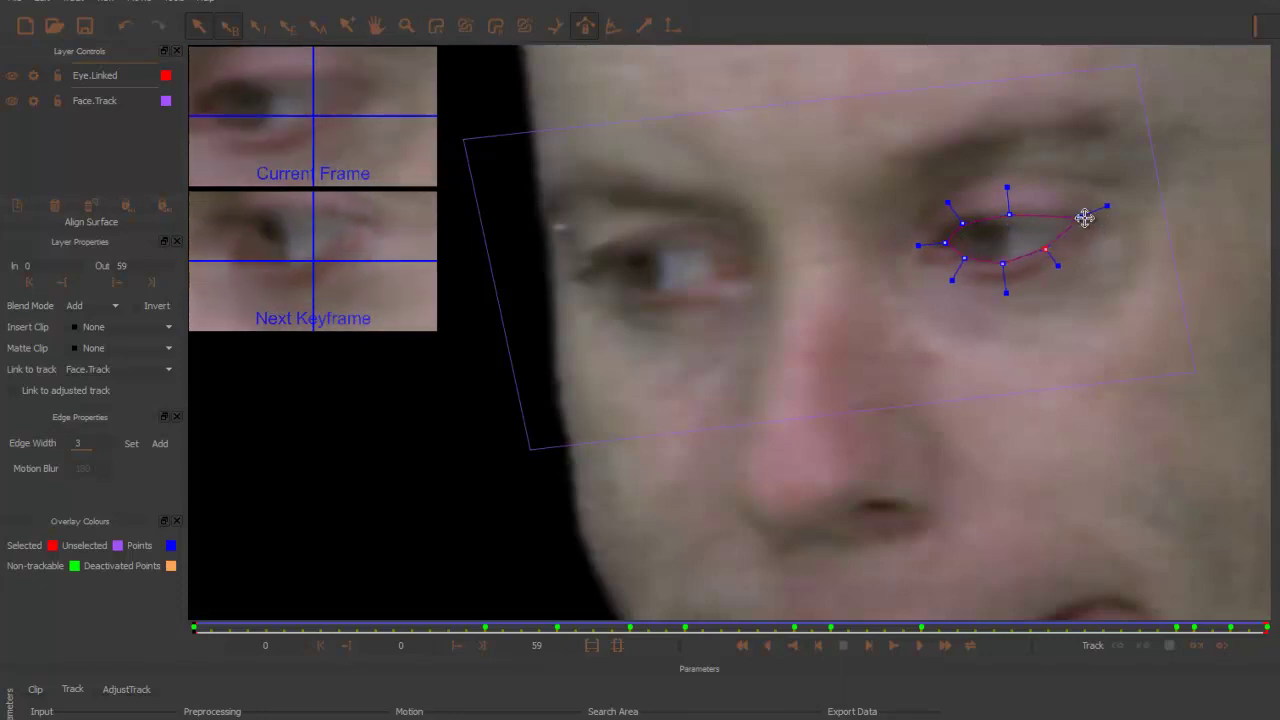
{"action": "left_click_drag", "start_coordinate": [1087, 219], "coordinate": [1088, 221]}
{"action": "key", "text": "l"}
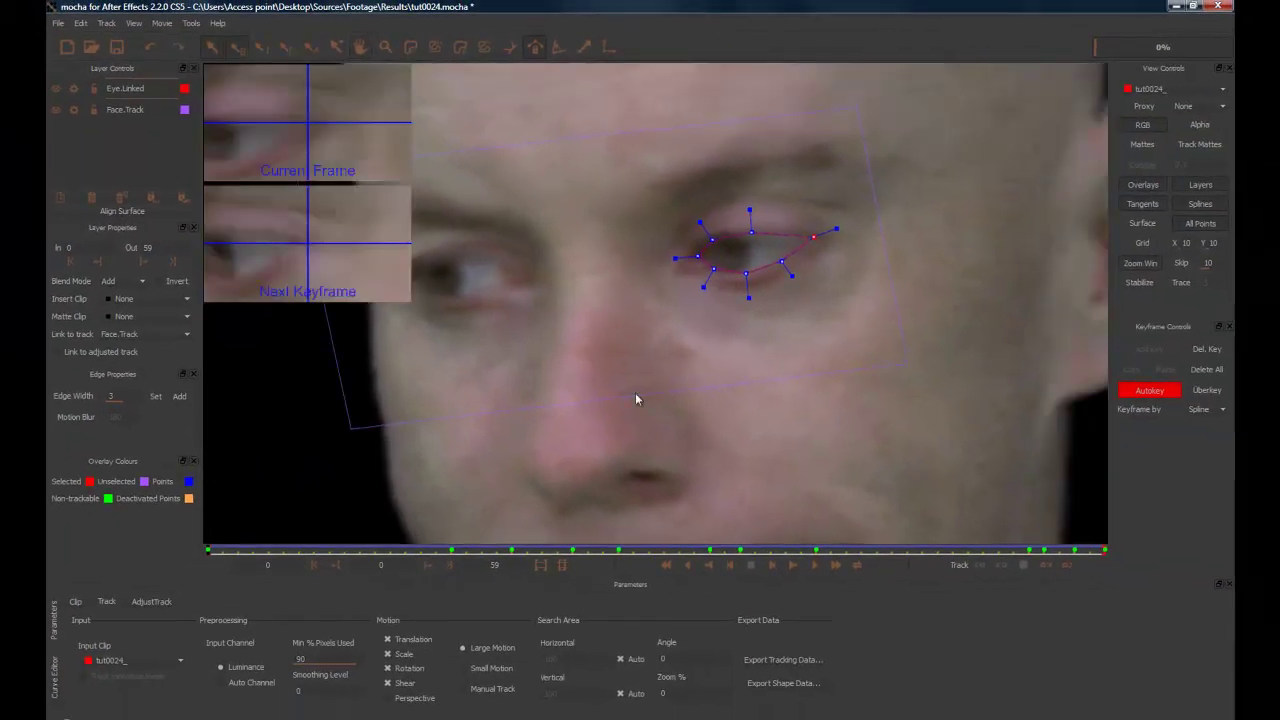
- Track the eye spline backward, toggle Sel. Matte on and off to inspect it, then select a point
{"action": "key", "text": "z"}
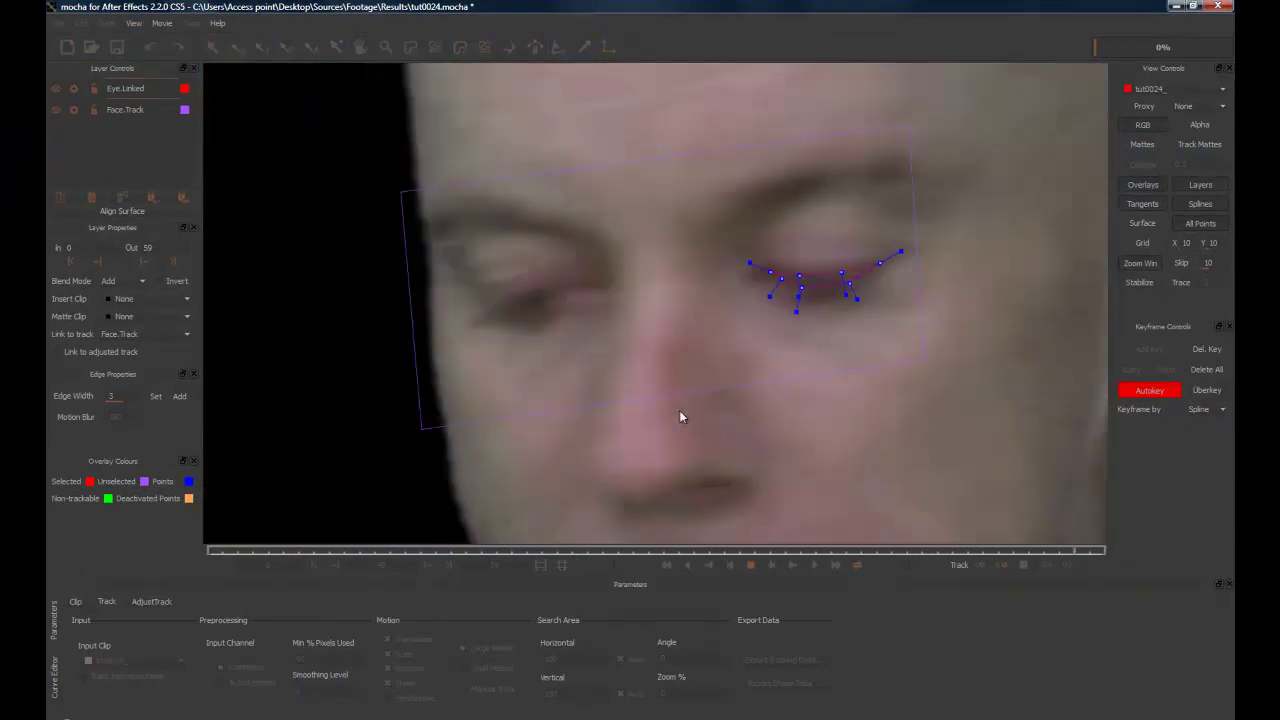
{"action": "left_click", "coordinate": [1142, 145]}
{"action": "left_click", "coordinate": [1143, 146]}
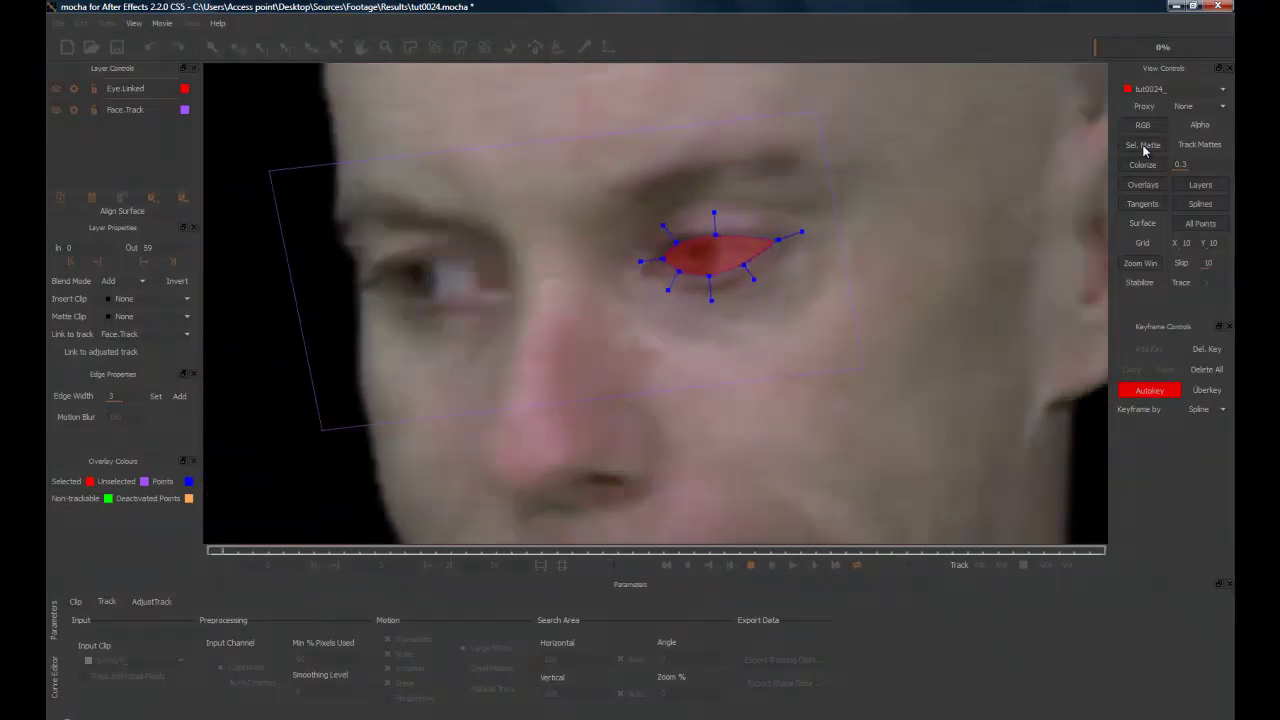
{"action": "left_click", "coordinate": [1143, 146]}
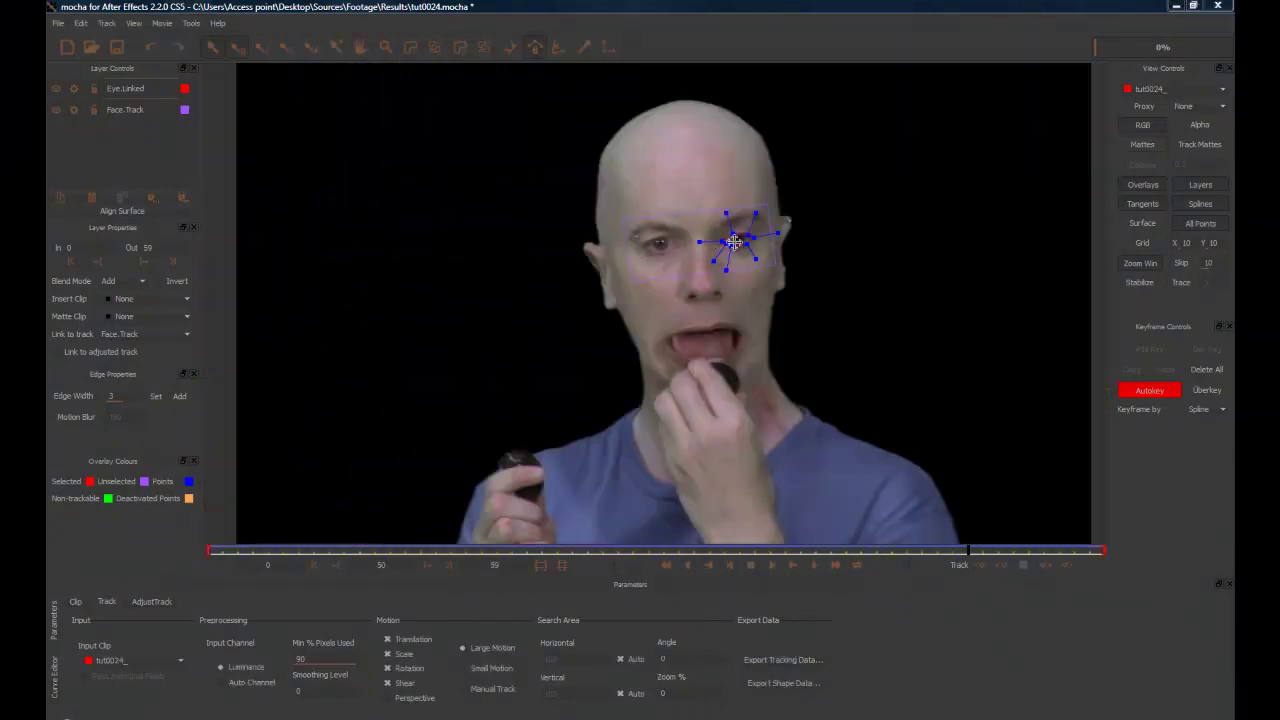
{"action": "left_click", "coordinate": [724, 242]}
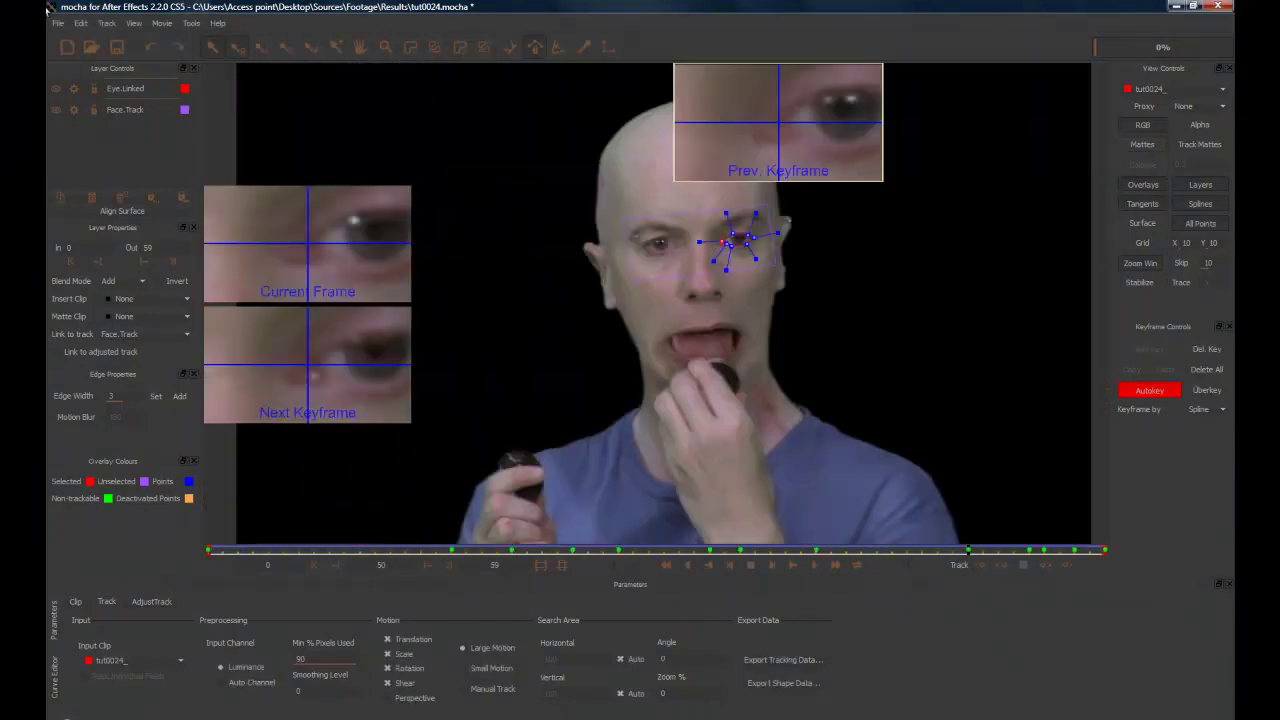
- Export the selected eye layer as mocha shape data for AE, copied to the clipboard
{"action": "left_click", "coordinate": [62, 22]}
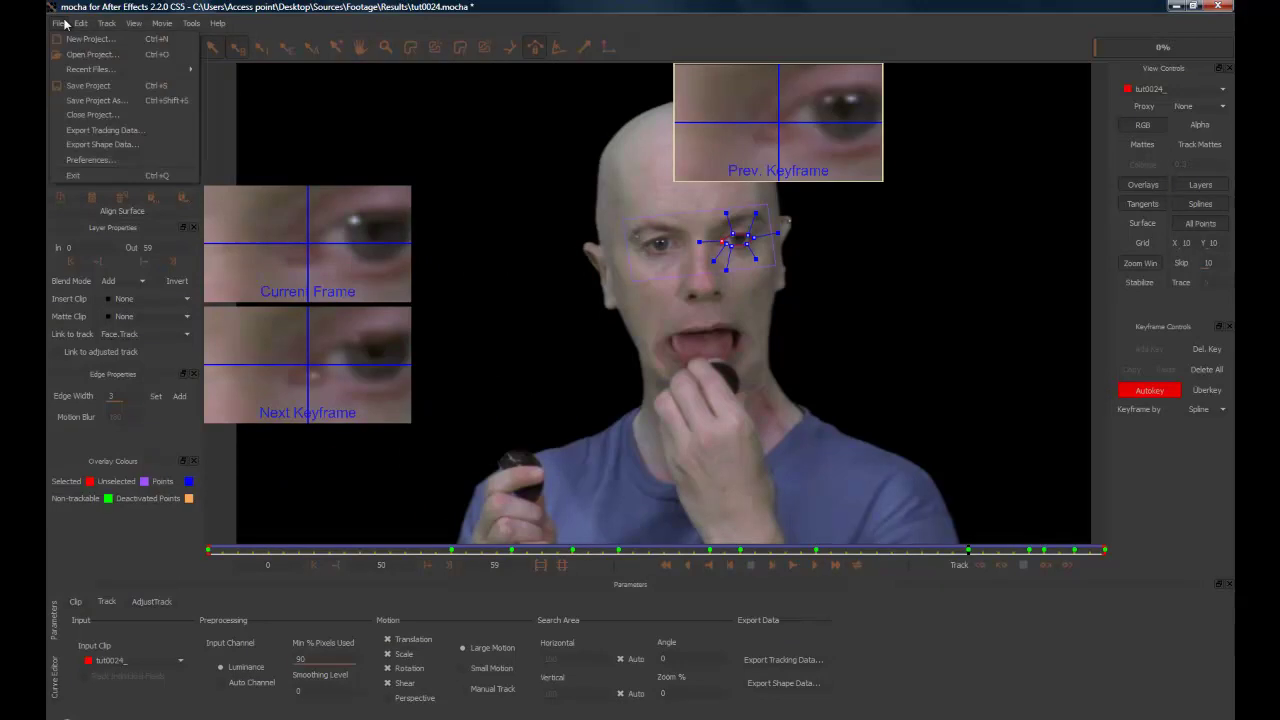
{"action": "left_click", "coordinate": [100, 145]}
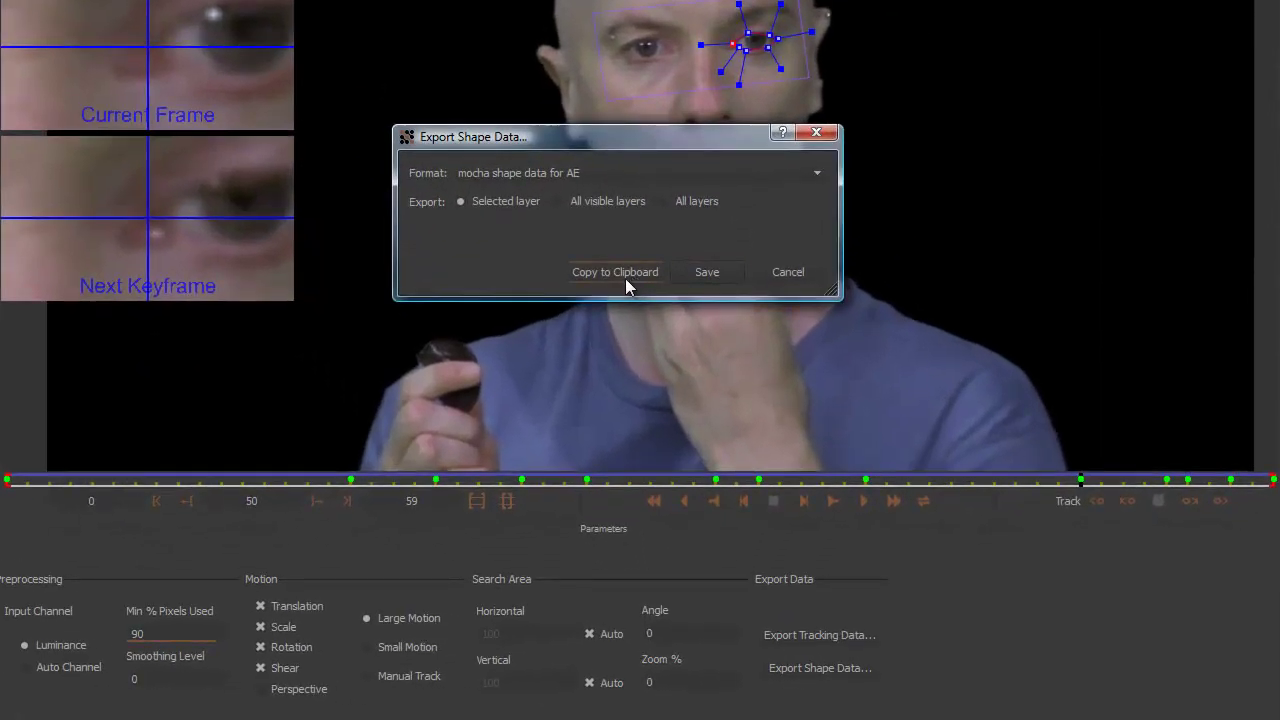
{"action": "left_click", "coordinate": [625, 275]}
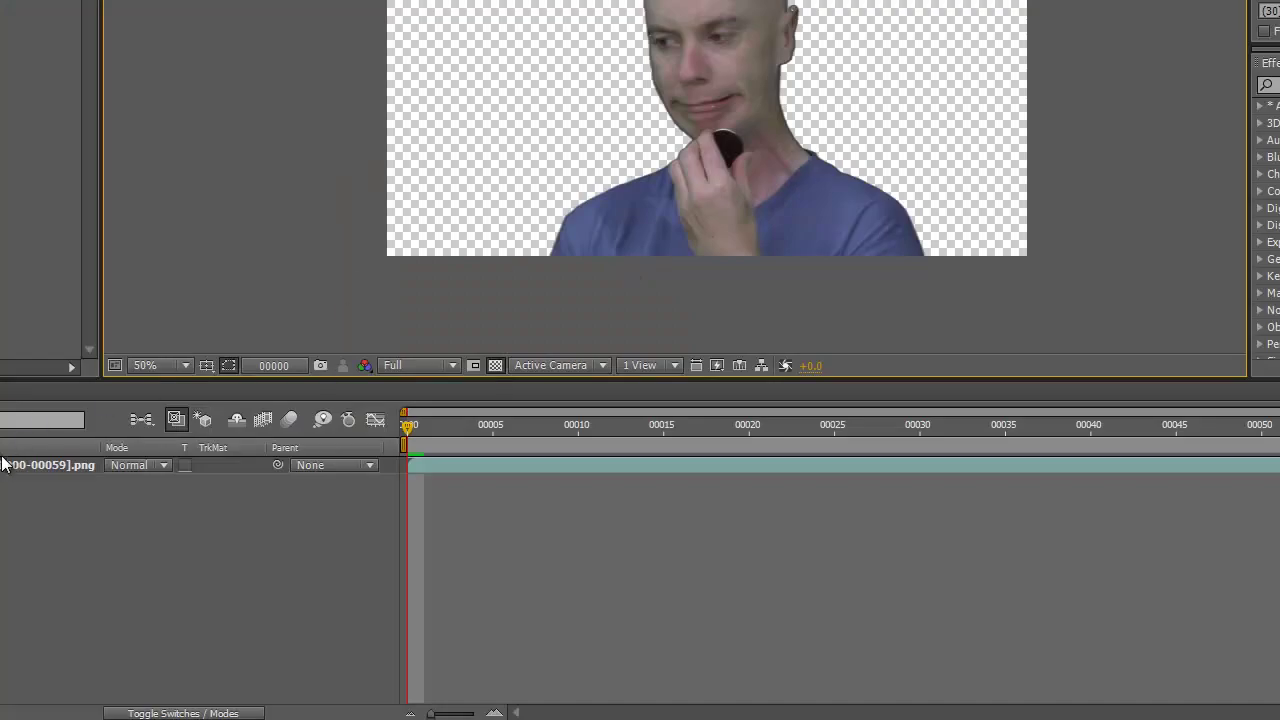
- Create a black solid layer named Black Solid 1 above the footage and frame it in the composition view
{"action": "left_click", "coordinate": [3, 471]}
{"action": "key", "text": "ctrl+y"}
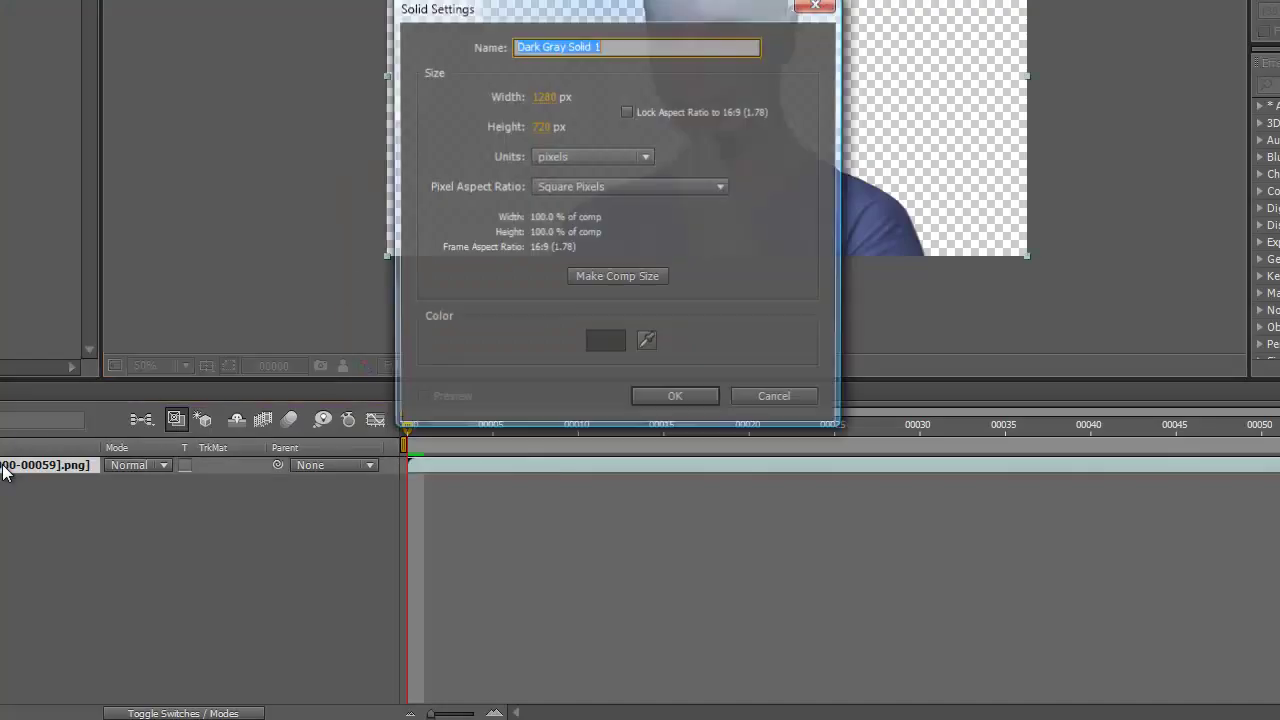
{"action": "left_click", "coordinate": [587, 343]}
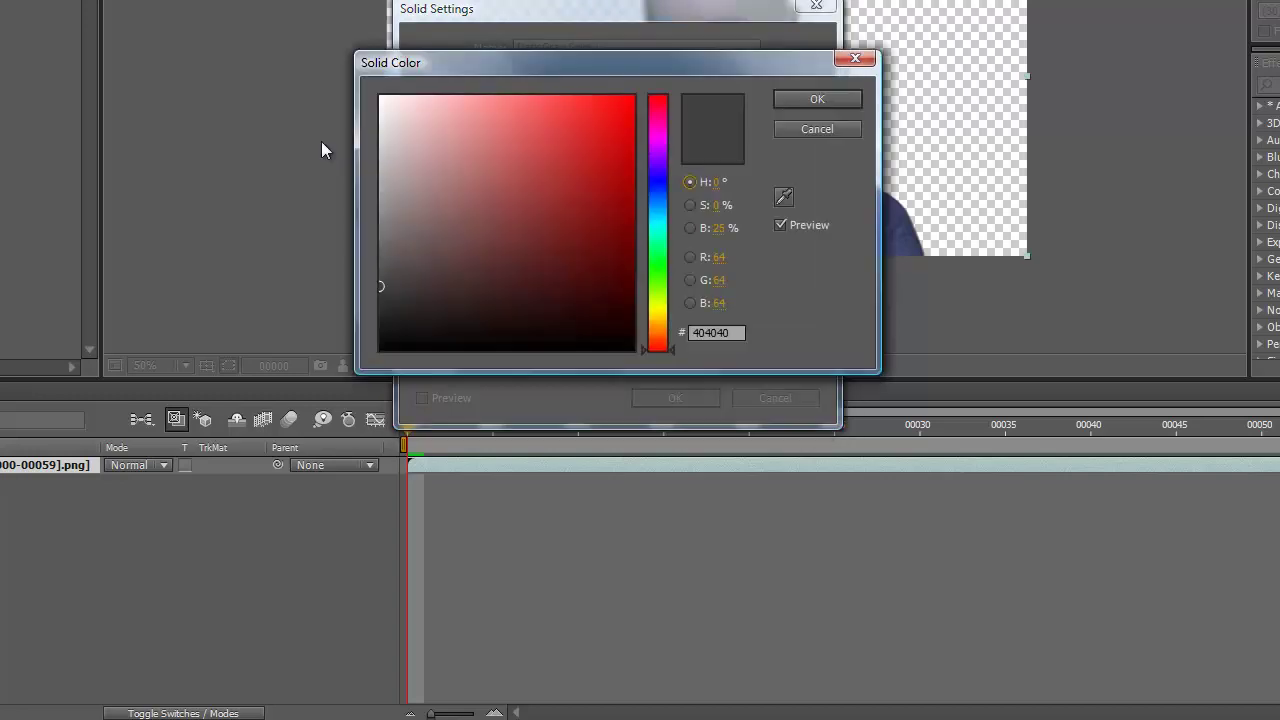
{"action": "left_click", "coordinate": [776, 101]}
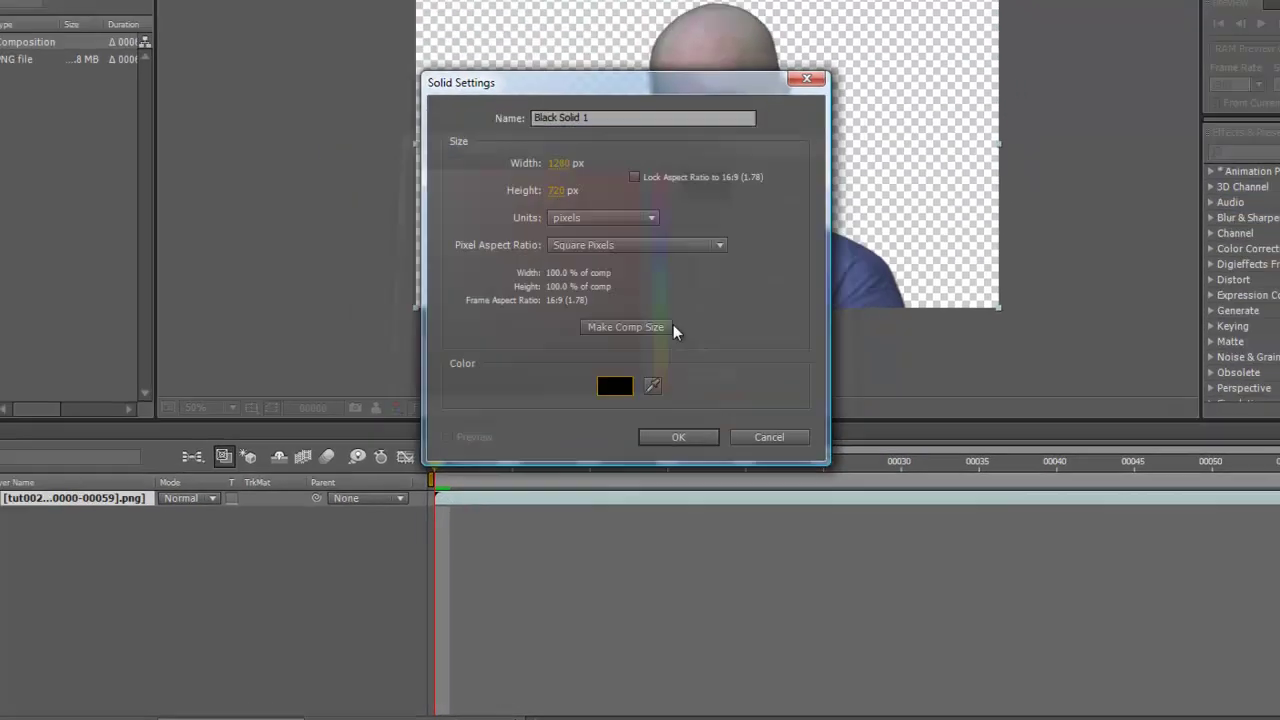
{"action": "left_click", "coordinate": [684, 497]}
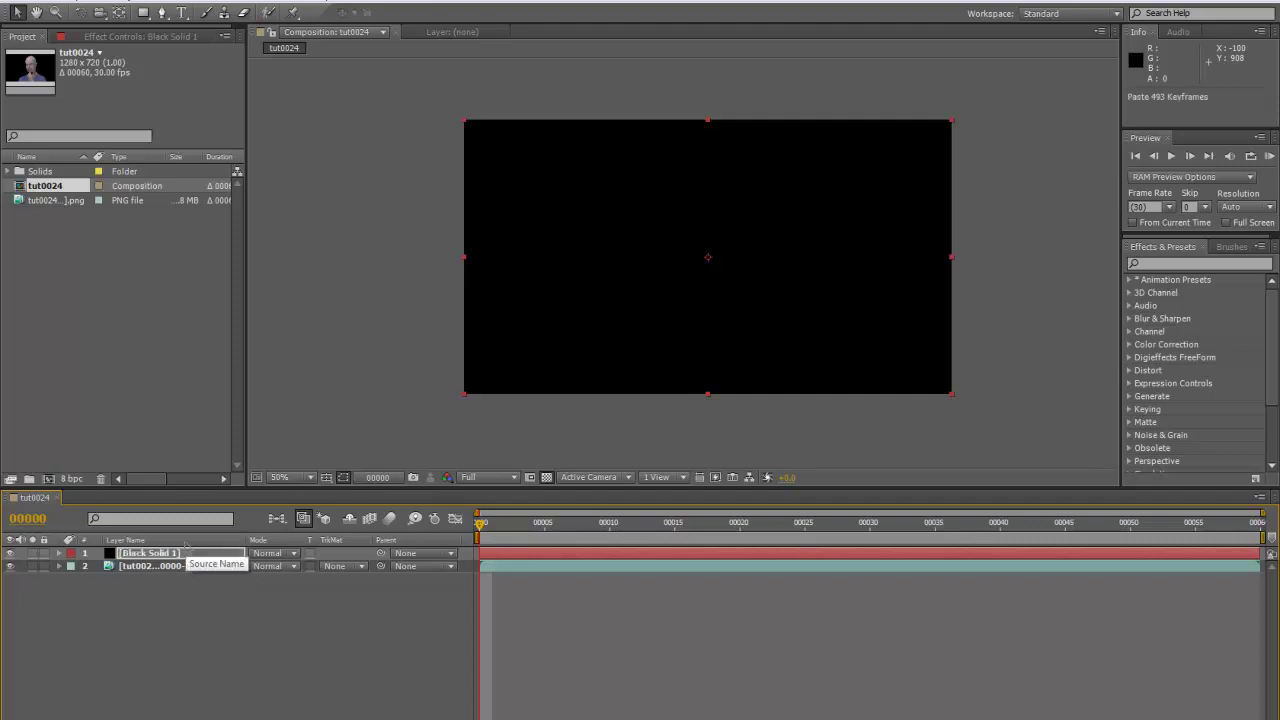
{"action": "scroll", "coordinate": [677, 244], "scroll_direction": "up", "scroll_amount": 2}
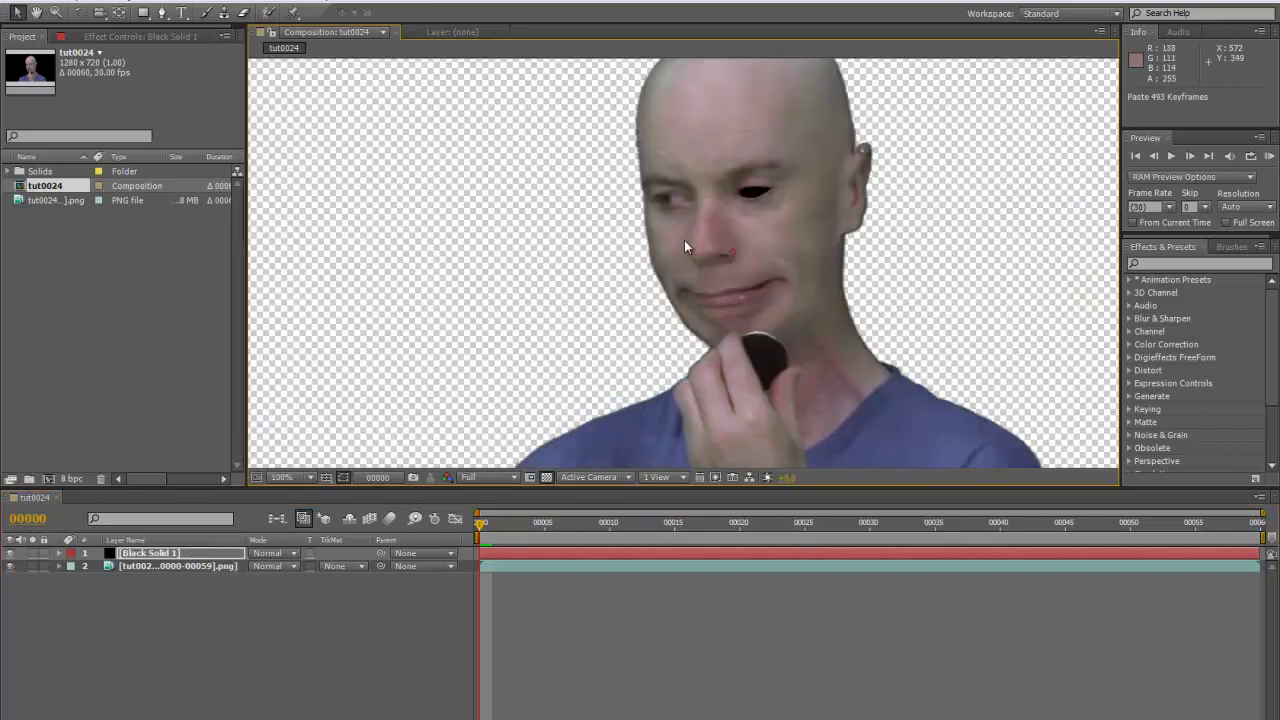
{"action": "left_click", "coordinate": [422, 360]}
{"action": "scroll", "coordinate": [531, 331], "scroll_direction": "up", "scroll_amount": 3}
{"action": "scroll", "coordinate": [531, 331], "scroll_direction": "down", "scroll_amount": 3}
{"action": "left_click_drag", "start_coordinate": [530, 331], "coordinate": [527, 336]}
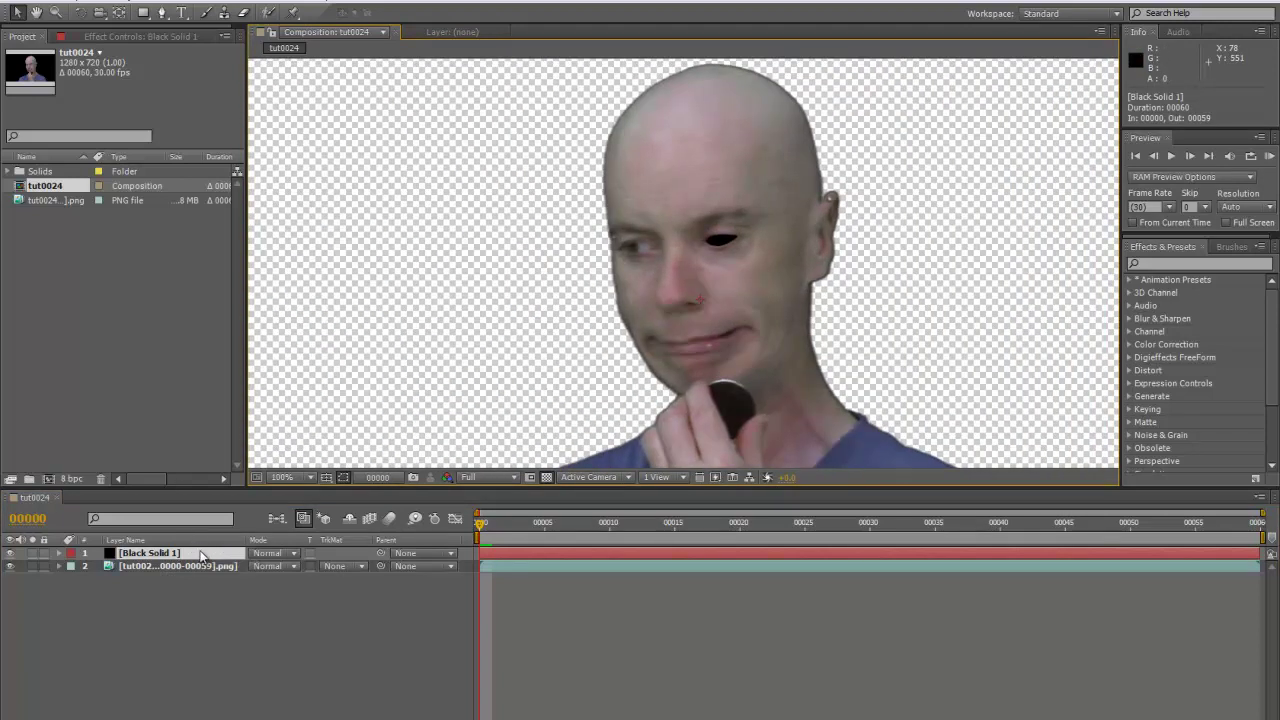
- Reveal Black Solid 1's keyframed Eye.Linked properties and preview the tracked black eye patch
{"action": "key", "text": "u"}
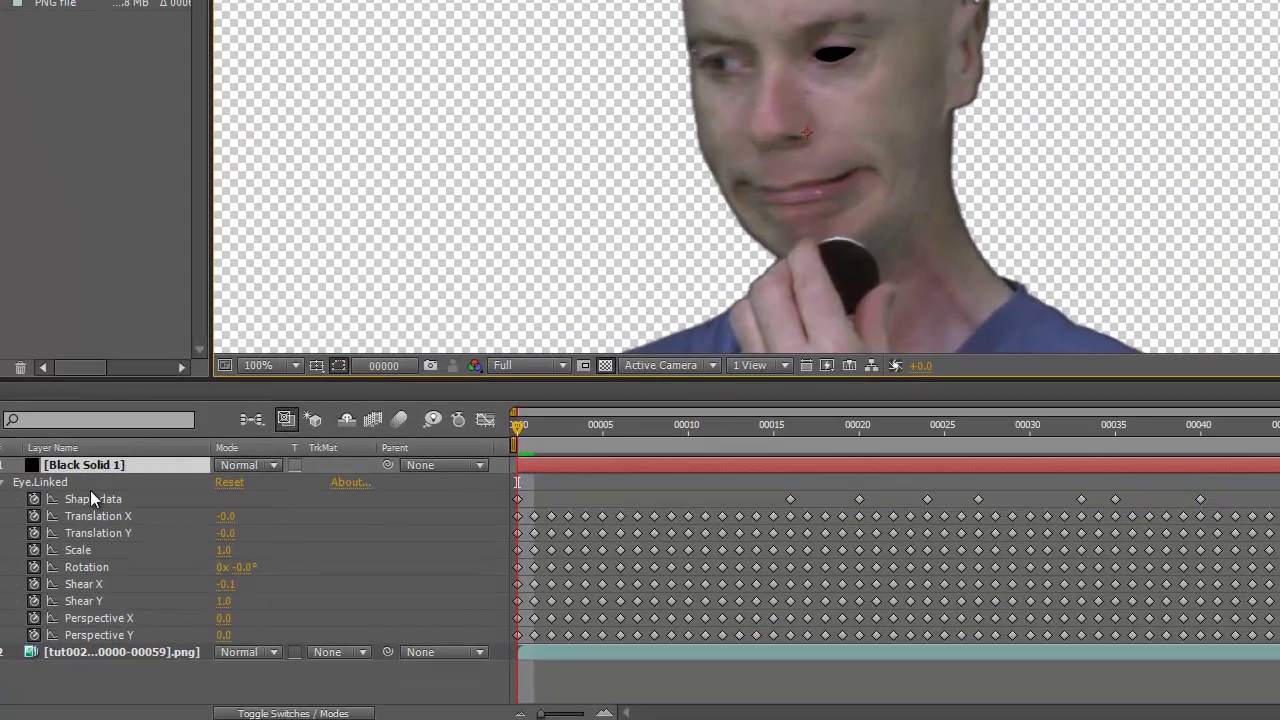
{"action": "left_click", "coordinate": [64, 482]}
{"action": "key", "text": "space"}
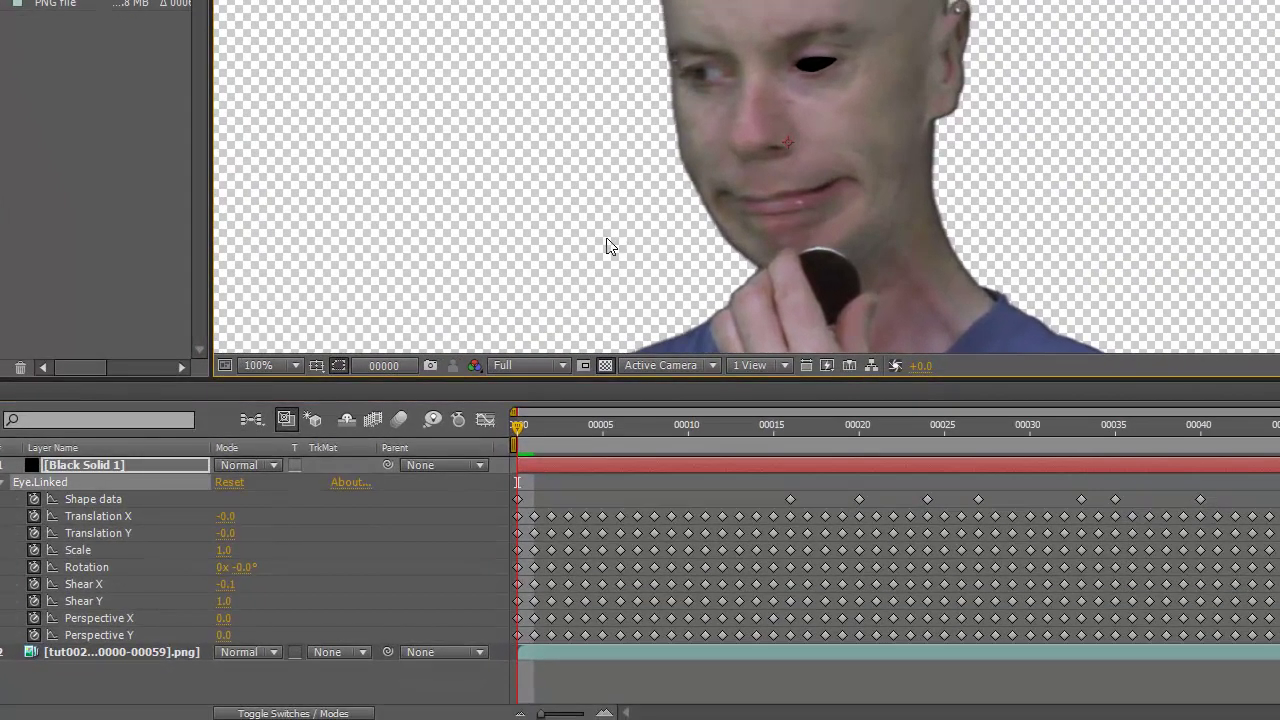